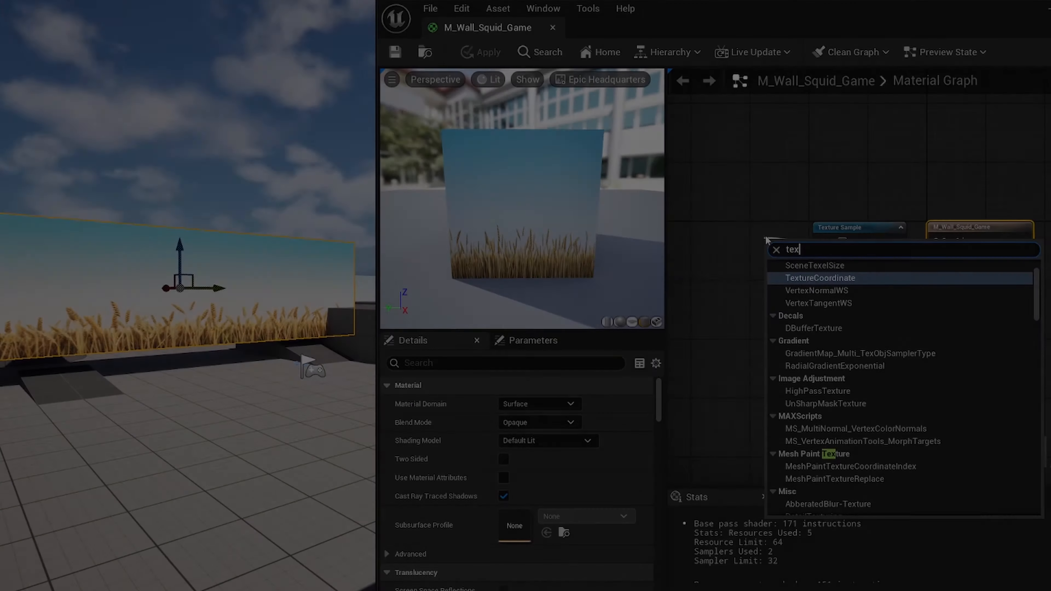
- Add a TextureCoordinate node to the M_Wall_Squid_Game material graph
{"action": "type", "text": "coo"}
{"action": "key", "text": "Return"}
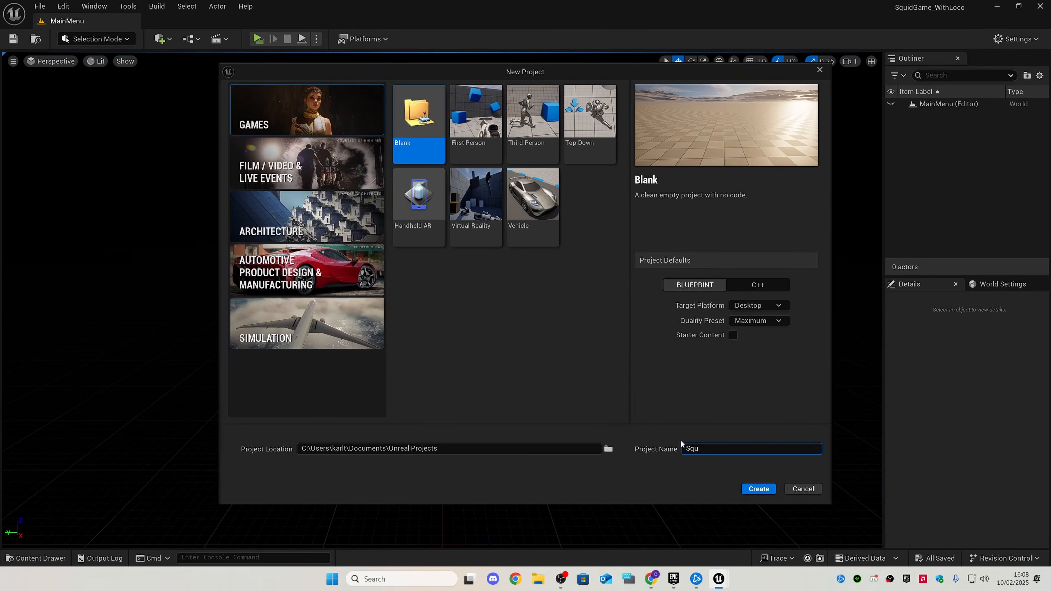
- Create a Third Person Blueprint game project named SquidGameSeriesUE5 without starter content
{"action": "type", "text": "Game"}
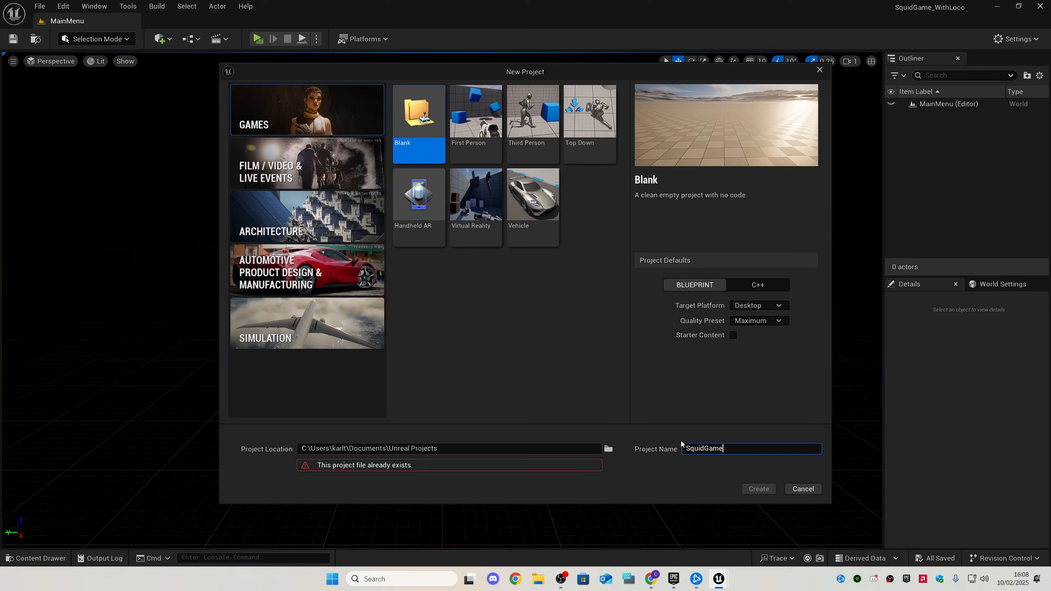
{"action": "type", "text": "Series"}
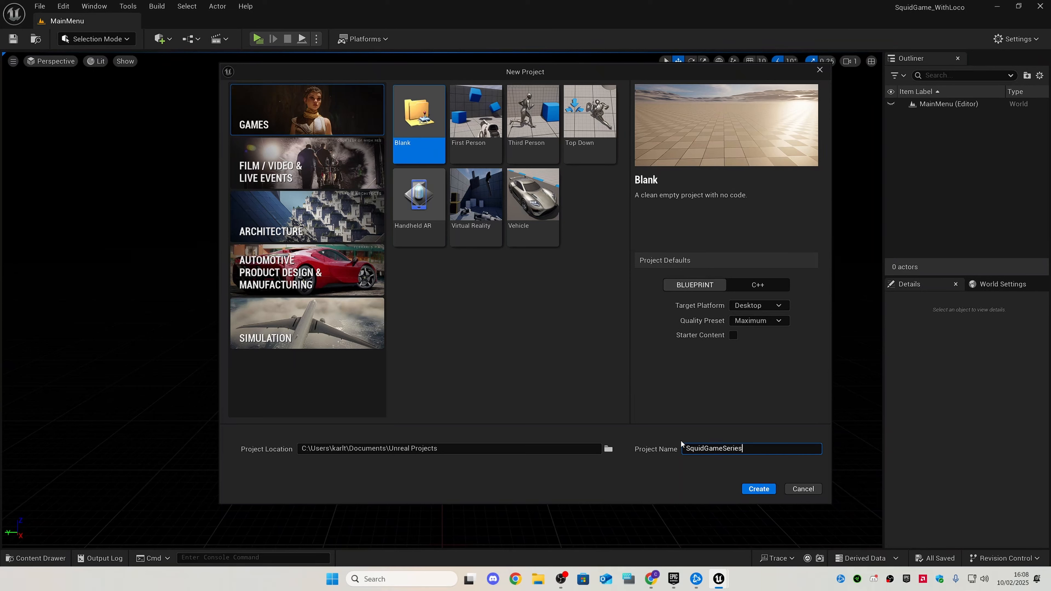
{"action": "type", "text": "UE5"}
{"action": "left_click", "coordinate": [733, 335]}
{"action": "left_click", "coordinate": [510, 116]}
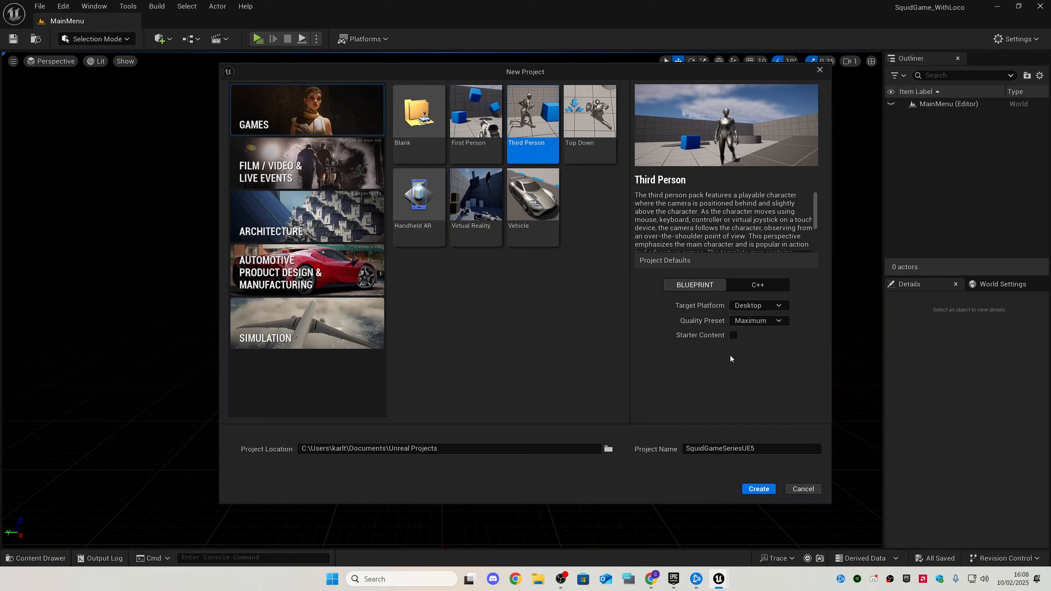
{"action": "left_click", "coordinate": [756, 492]}
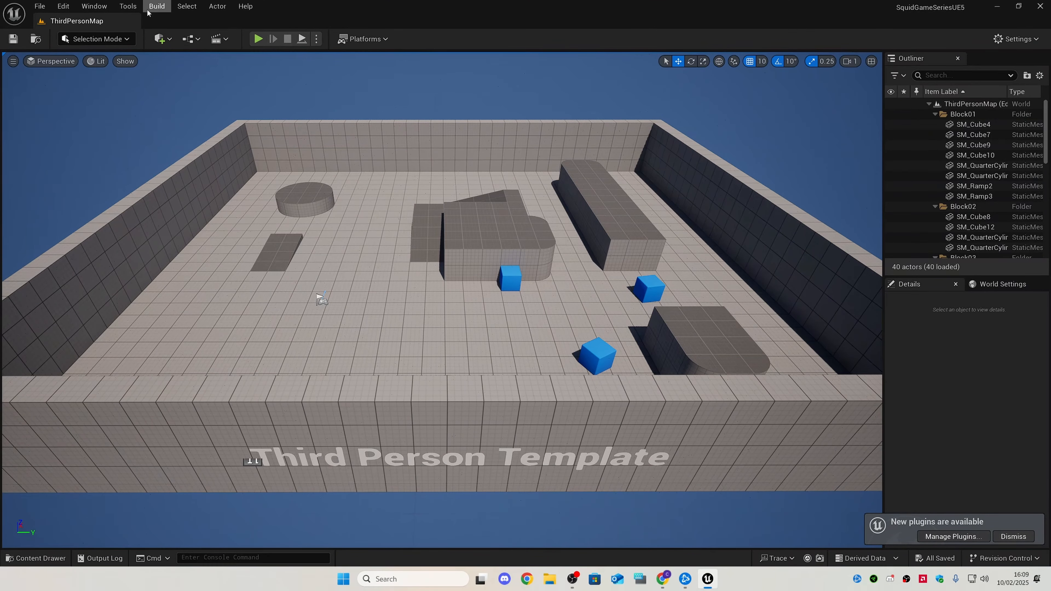
- Search the project's plugins for META to check the MetaHuman plugins, and close the plugin browser
{"action": "left_click", "coordinate": [128, 6]}
{"action": "mouse_move", "coordinate": [71, 12]}
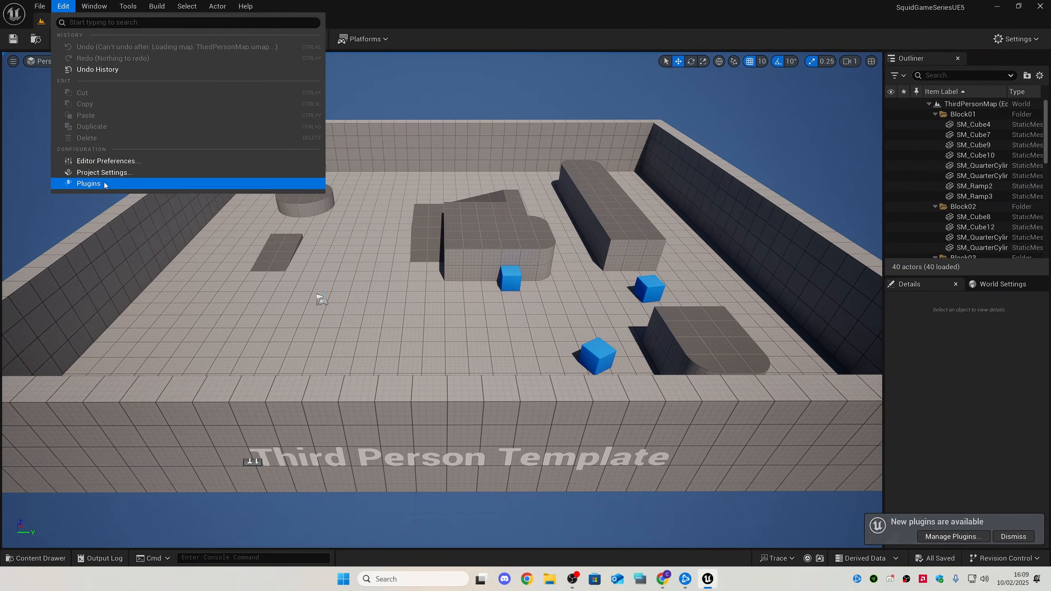
{"action": "left_click", "coordinate": [89, 183]}
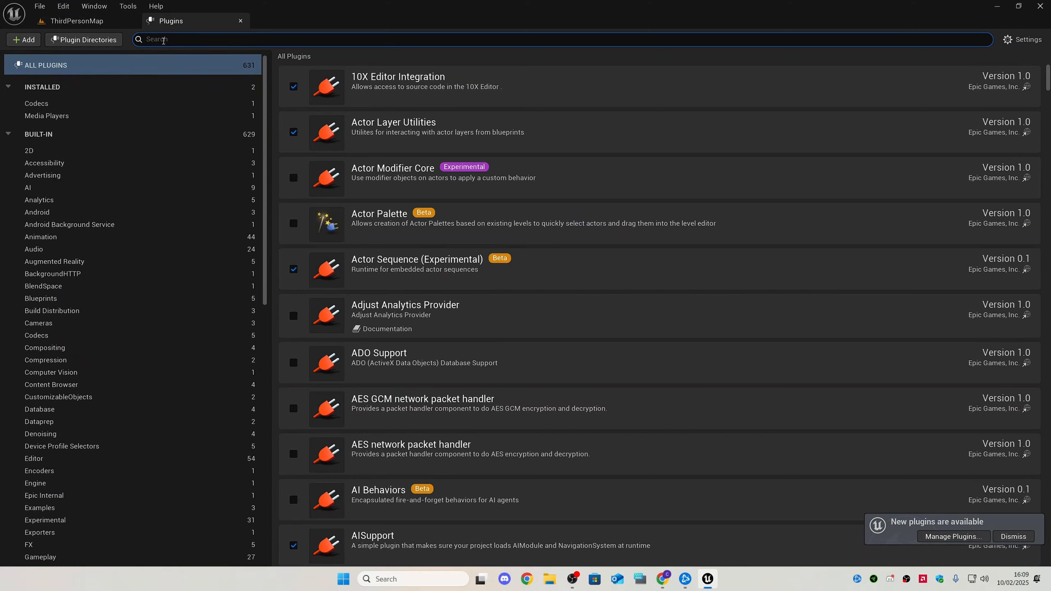
{"action": "type", "text": "META"}
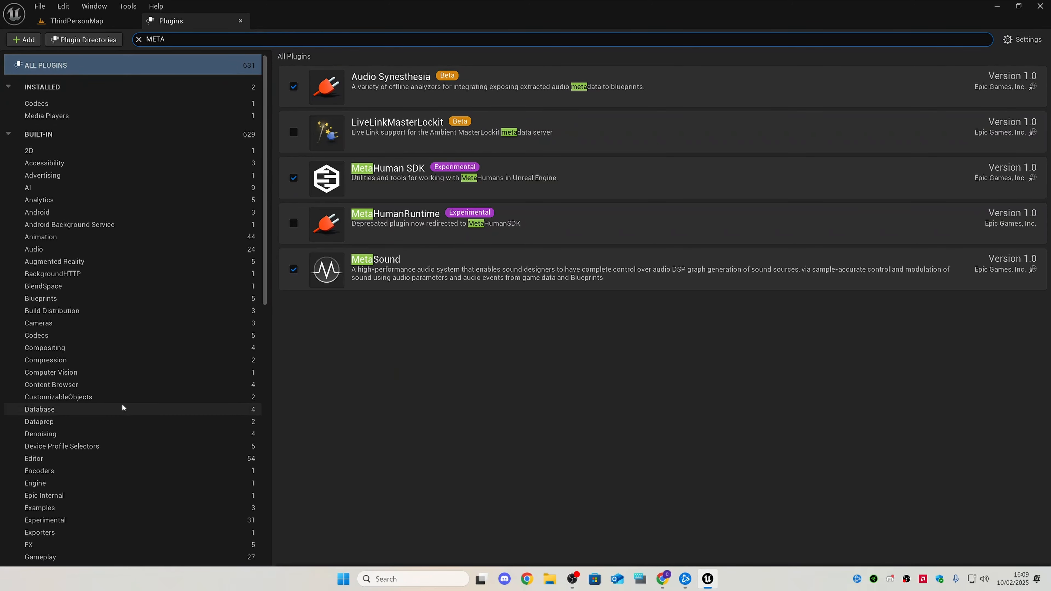
{"action": "scroll", "coordinate": [162, 418], "scroll_direction": "down", "scroll_amount": 10}
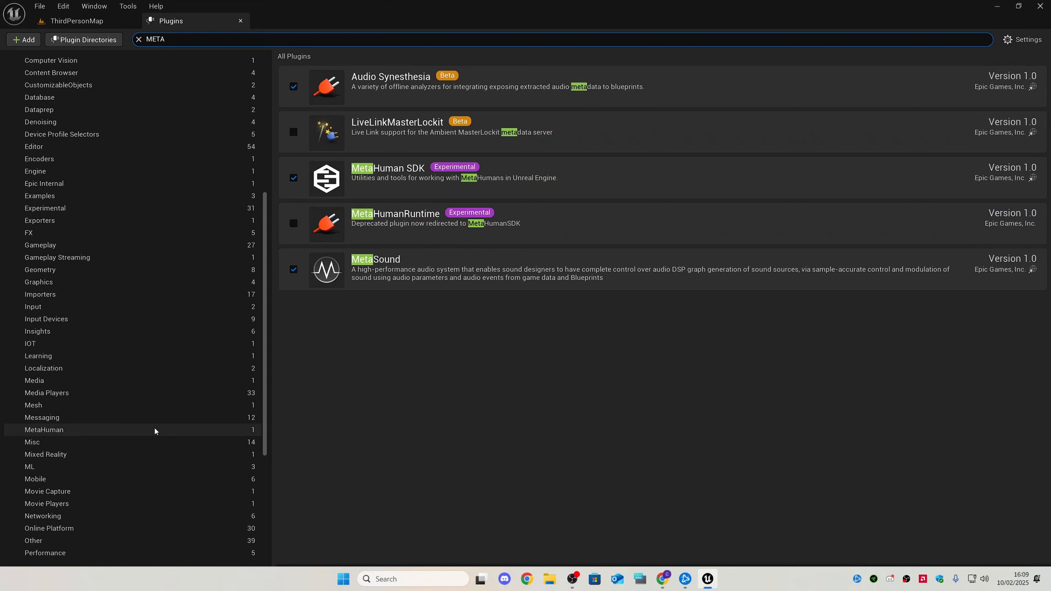
{"action": "scroll", "coordinate": [157, 429], "scroll_direction": "up", "scroll_amount": 10}
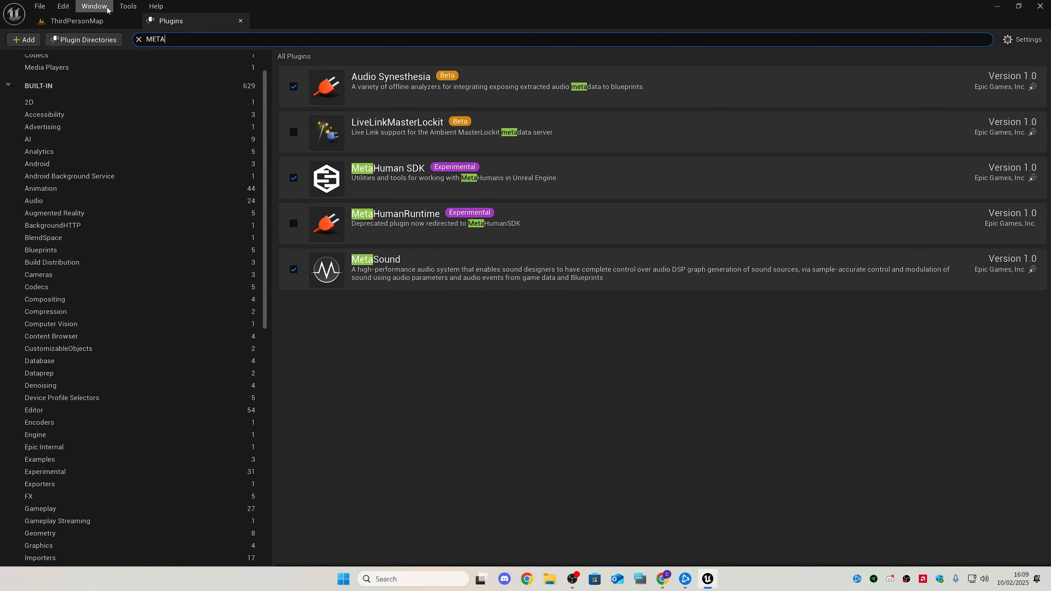
{"action": "left_click", "coordinate": [139, 39]}
{"action": "left_click", "coordinate": [241, 21]}
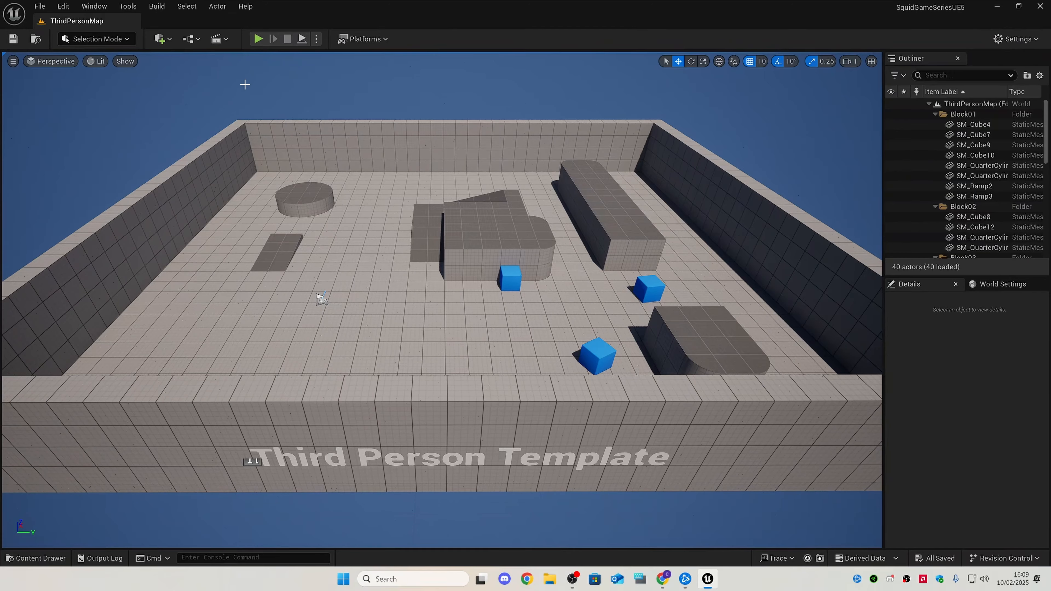
- Open Quixel Bridge and enter the account's e-mail address to sign in to Epic Games
{"action": "key", "text": "ctrl+space"}
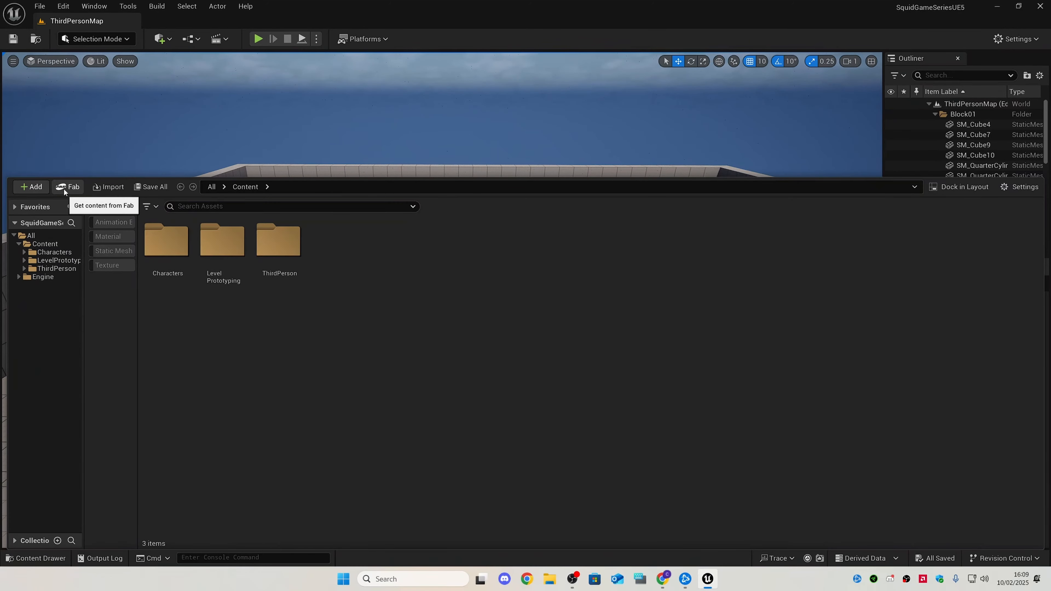
{"action": "left_click", "coordinate": [107, 7]}
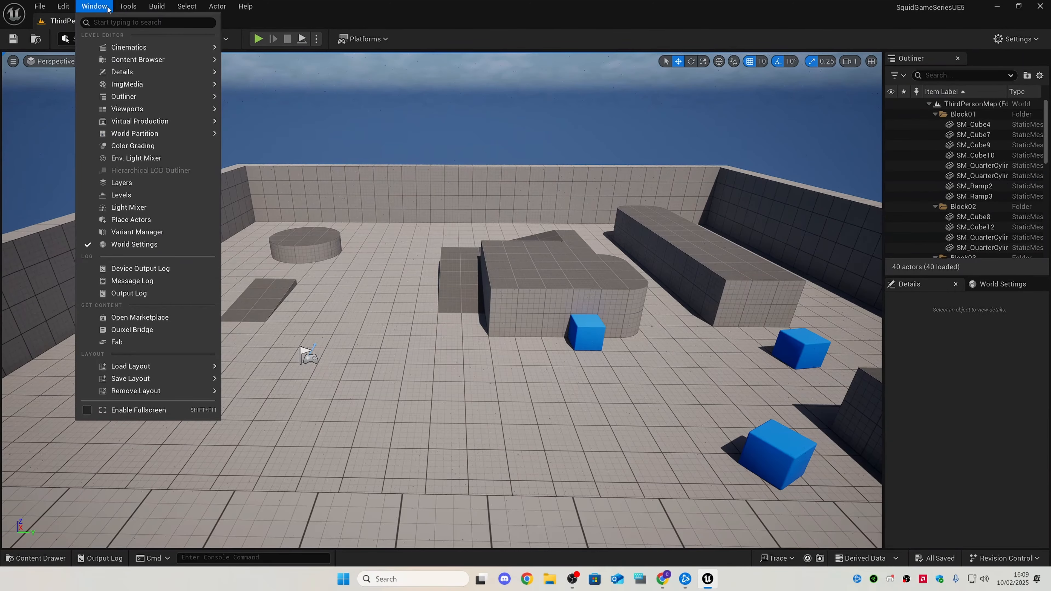
{"action": "left_click", "coordinate": [139, 333]}
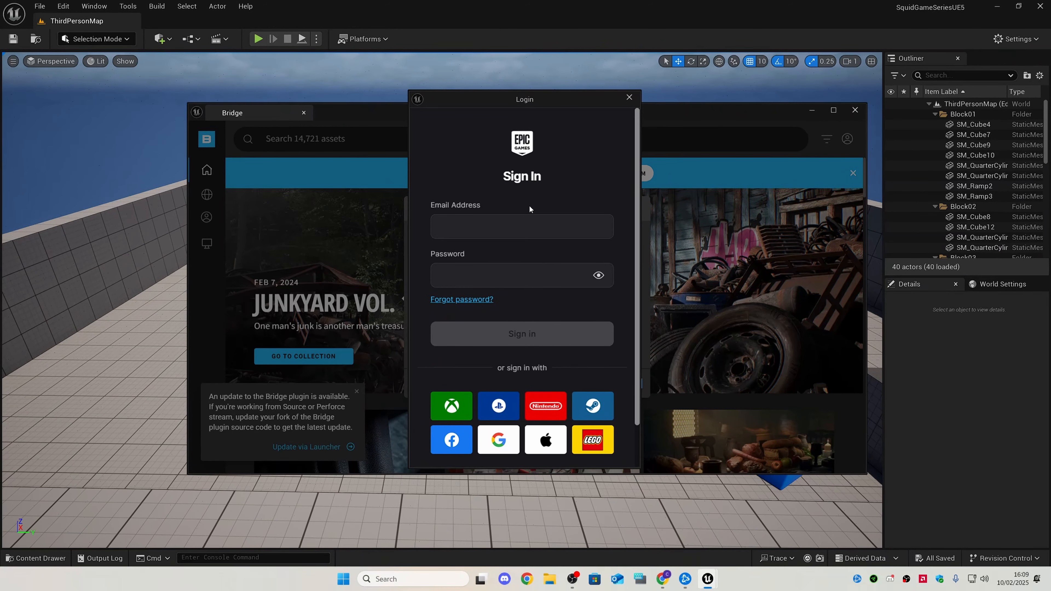
{"action": "left_click", "coordinate": [520, 231]}
{"action": "type", "text": "vijay"}
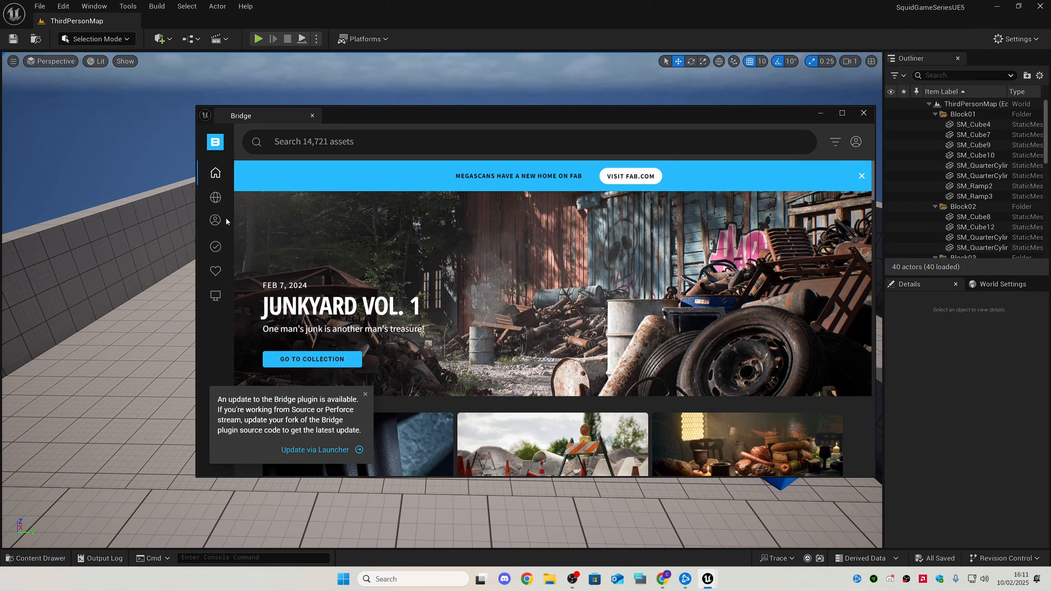
- Dismiss the Bridge plugin update notice and show the My MetaHumans collection
{"action": "mouse_move", "coordinate": [216, 197]}
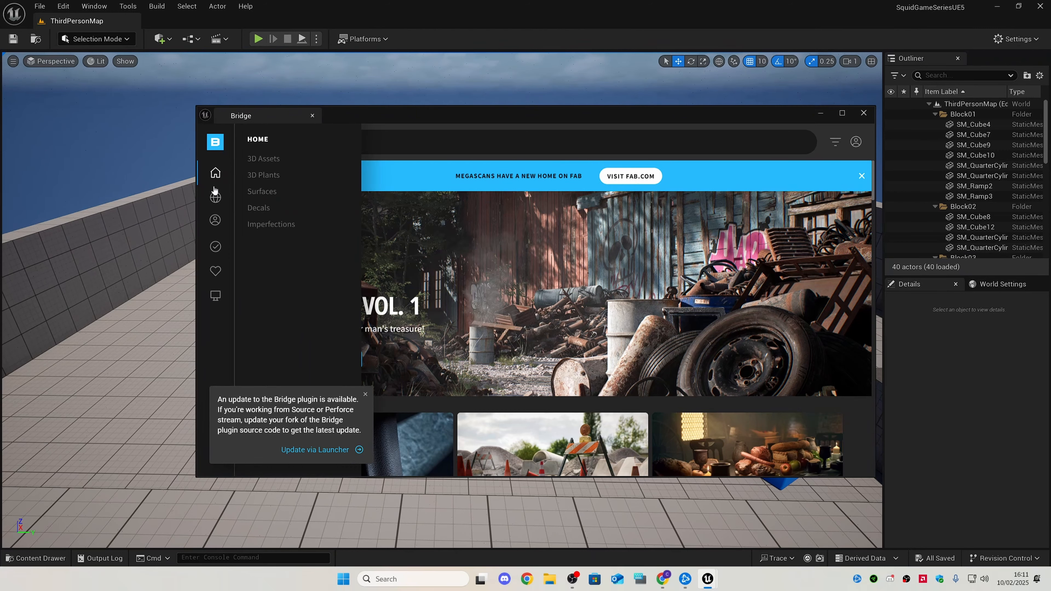
{"action": "left_click", "coordinate": [366, 394]}
{"action": "mouse_move", "coordinate": [218, 219]}
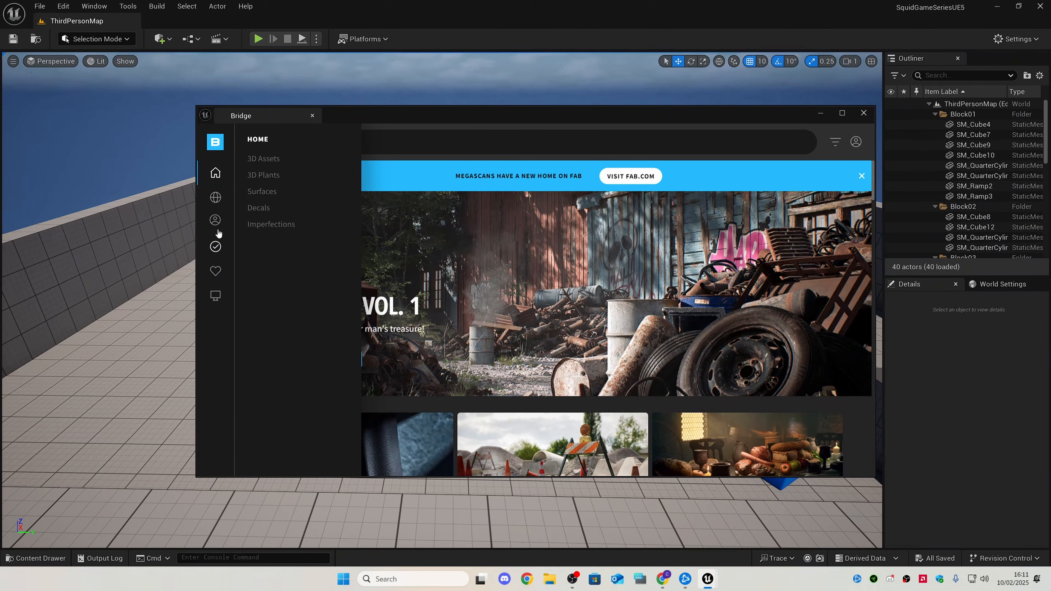
{"action": "left_click", "coordinate": [215, 198]}
{"action": "left_click", "coordinate": [215, 220]}
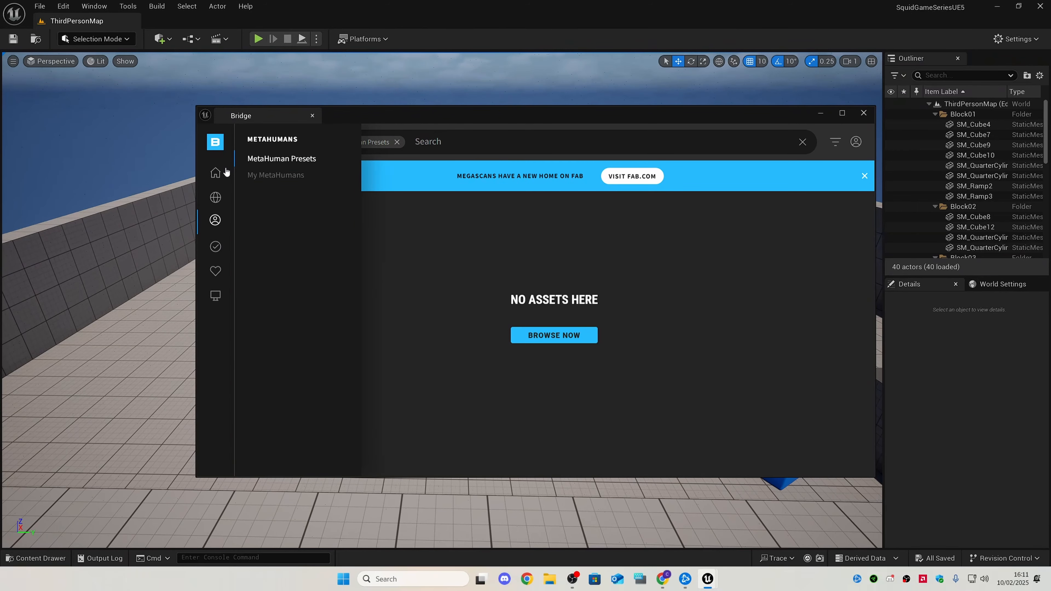
{"action": "left_click", "coordinate": [260, 175]}
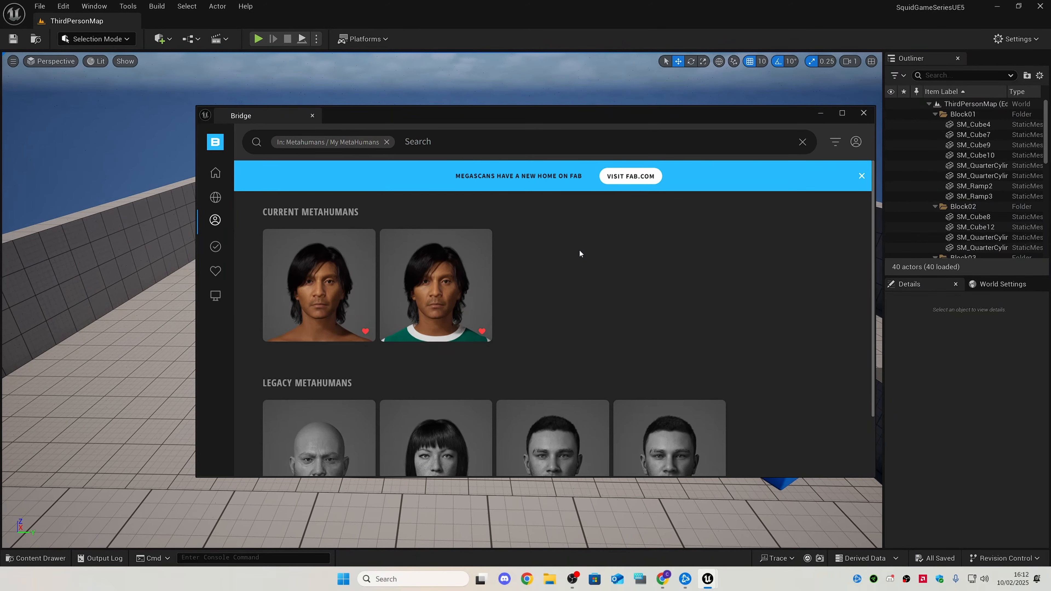
- Open the SeongUndressed MetaHuman in the web-based MetaHuman Creator, launching the Unreal Engine 5.5 version
{"action": "scroll", "coordinate": [579, 250], "scroll_direction": "down", "scroll_amount": 2}
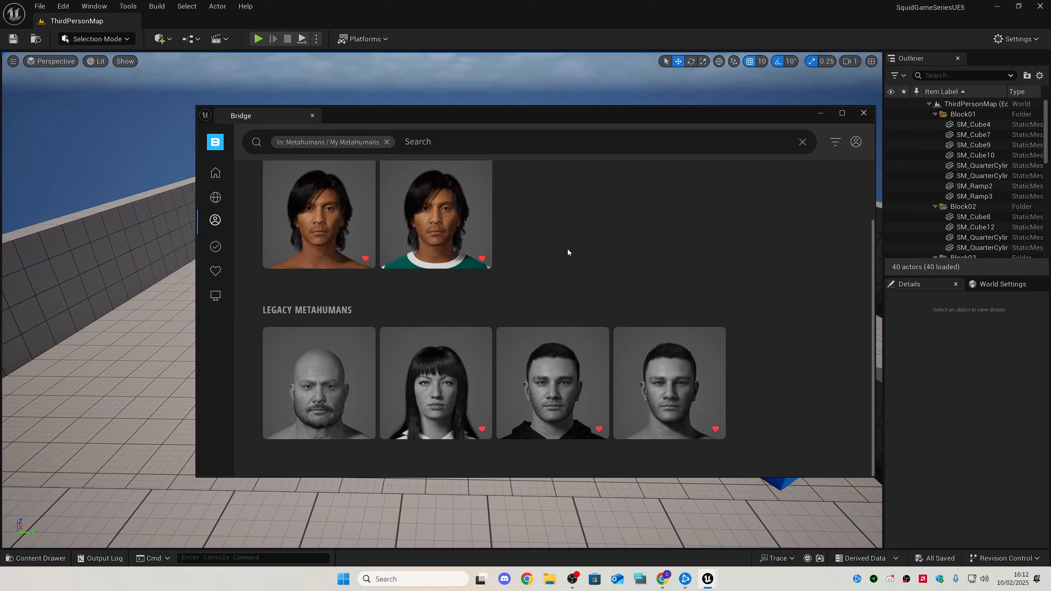
{"action": "scroll", "coordinate": [567, 248], "scroll_direction": "up", "scroll_amount": 2}
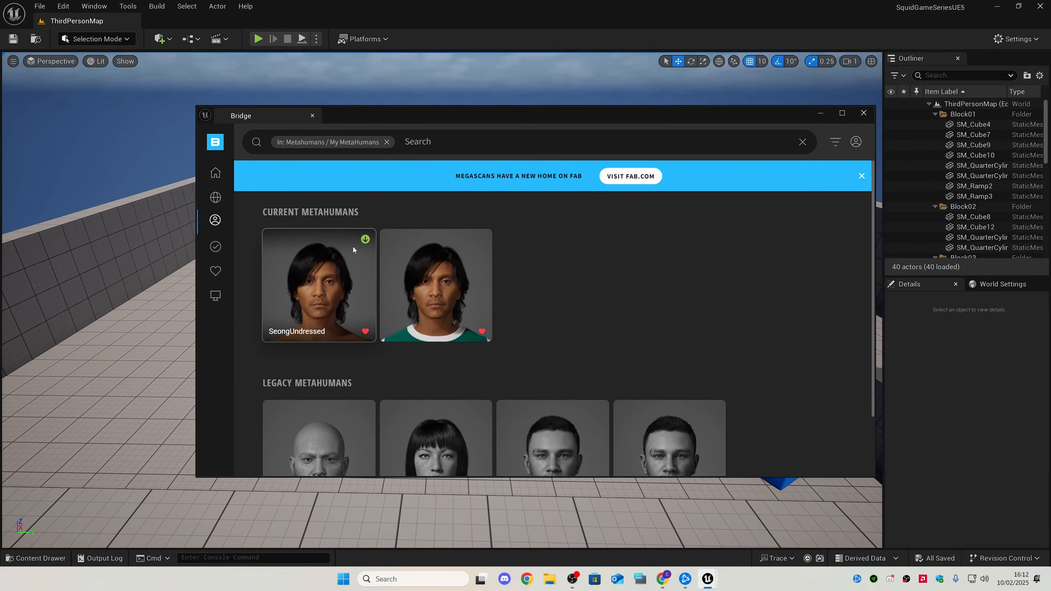
{"action": "left_click", "coordinate": [324, 270]}
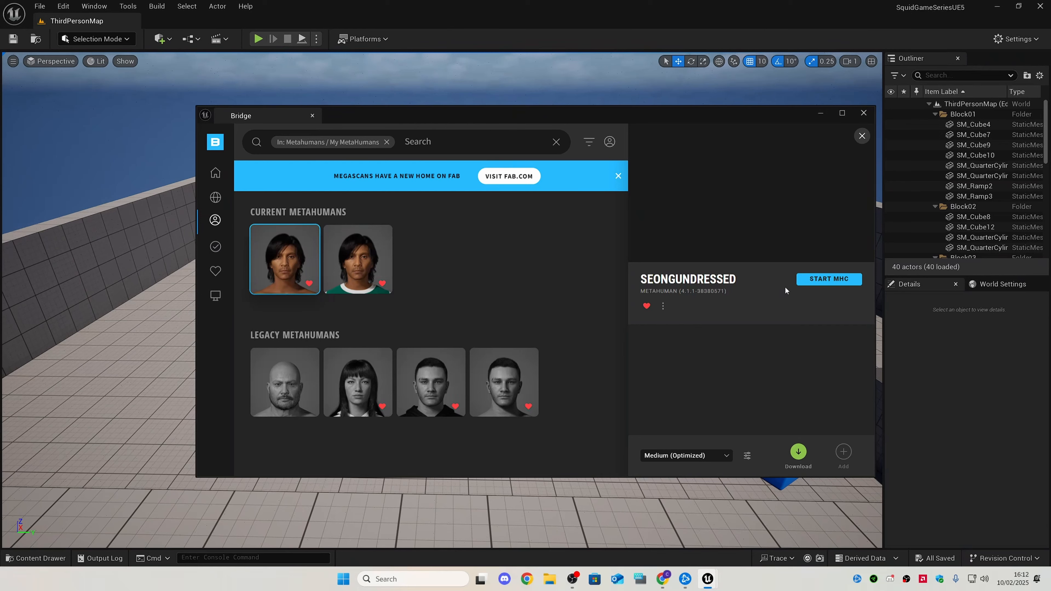
{"action": "left_click", "coordinate": [814, 281]}
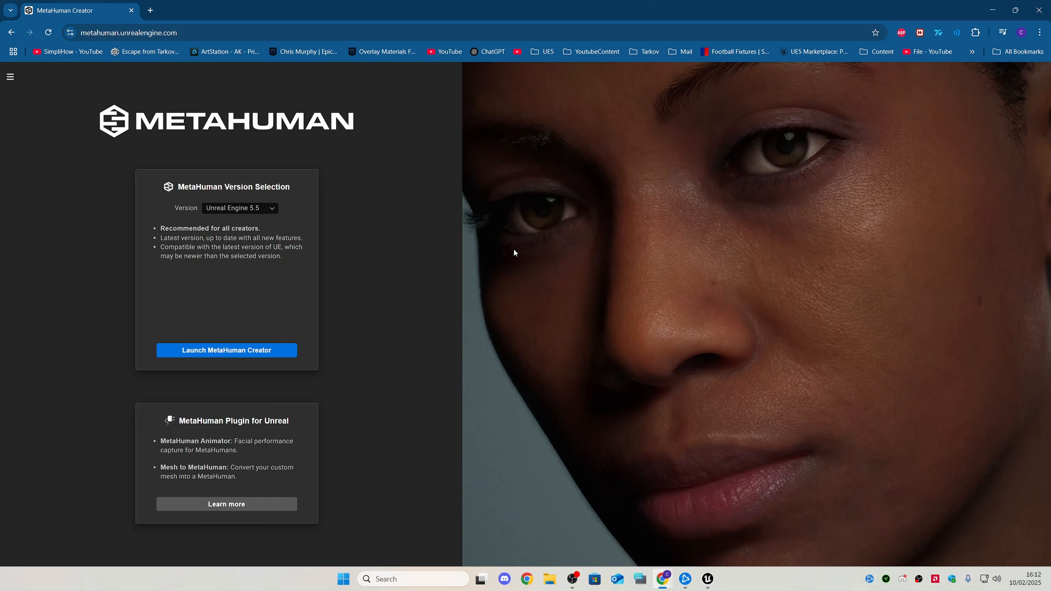
{"action": "left_click", "coordinate": [271, 350]}
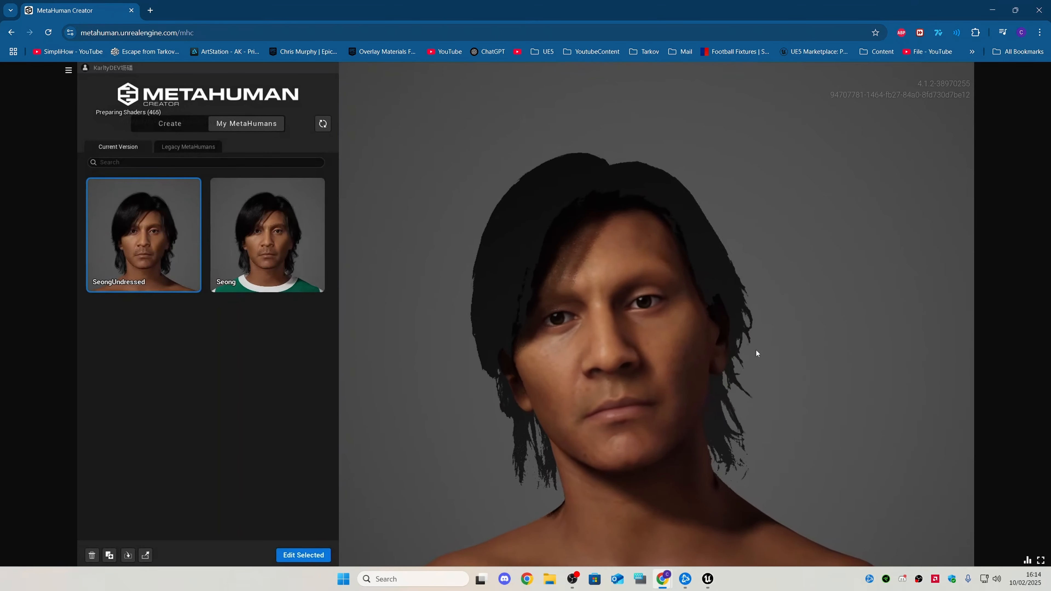
- Inspect the SeongUndressed character's head and shoulders from several angles and distances
{"action": "scroll", "coordinate": [651, 353], "scroll_direction": "down", "scroll_amount": 3}
{"action": "scroll", "coordinate": [662, 357], "scroll_direction": "up", "scroll_amount": 5}
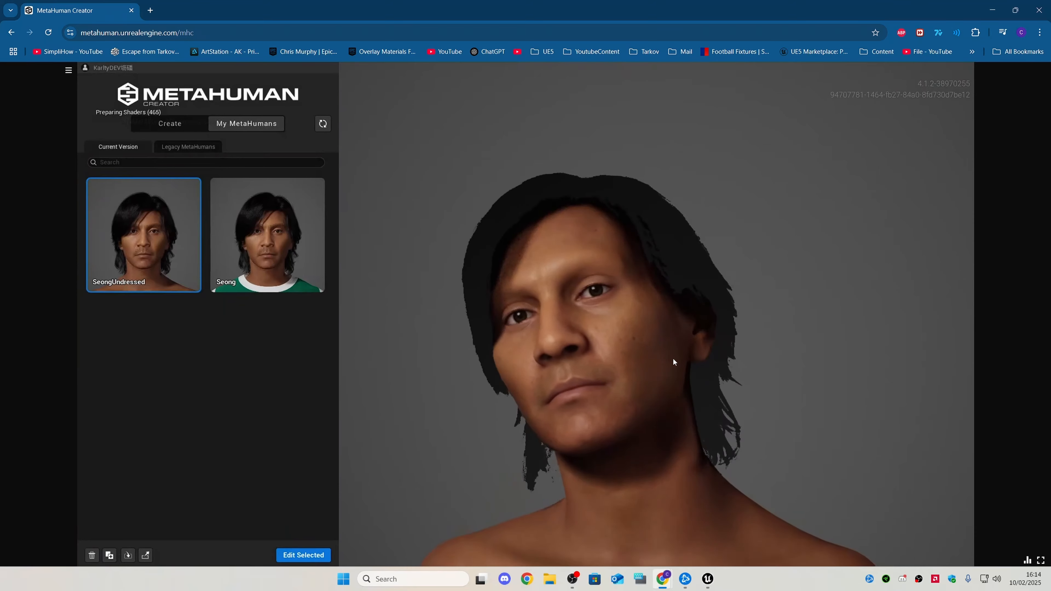
{"action": "left_click_drag", "start_coordinate": [650, 353], "coordinate": [776, 354]}
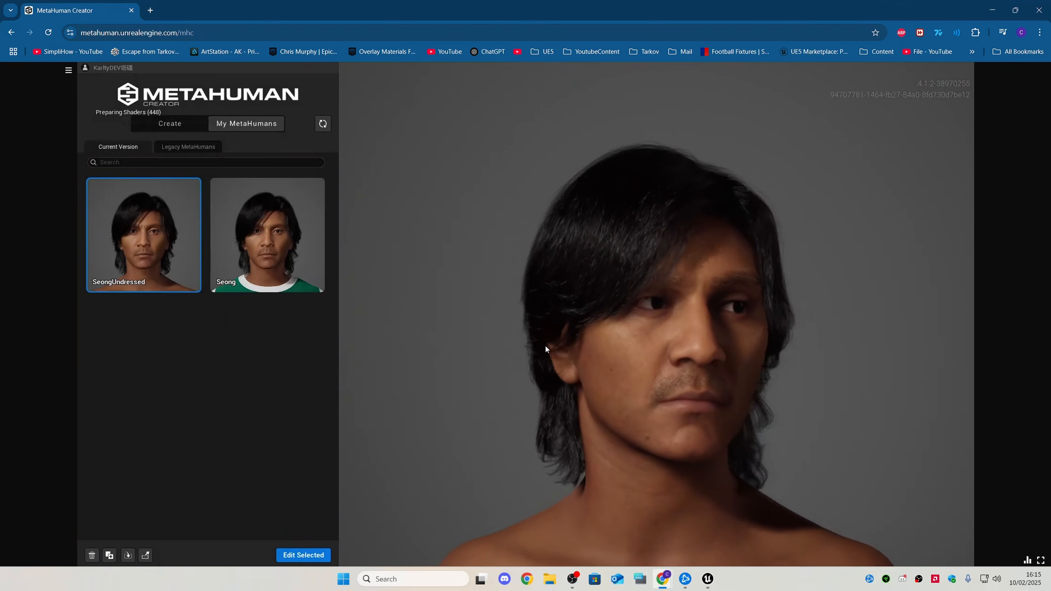
{"action": "left_click_drag", "start_coordinate": [549, 347], "coordinate": [594, 353]}
{"action": "scroll", "coordinate": [594, 353], "scroll_direction": "down", "scroll_amount": 3}
{"action": "scroll", "coordinate": [540, 340], "scroll_direction": "up", "scroll_amount": 2}
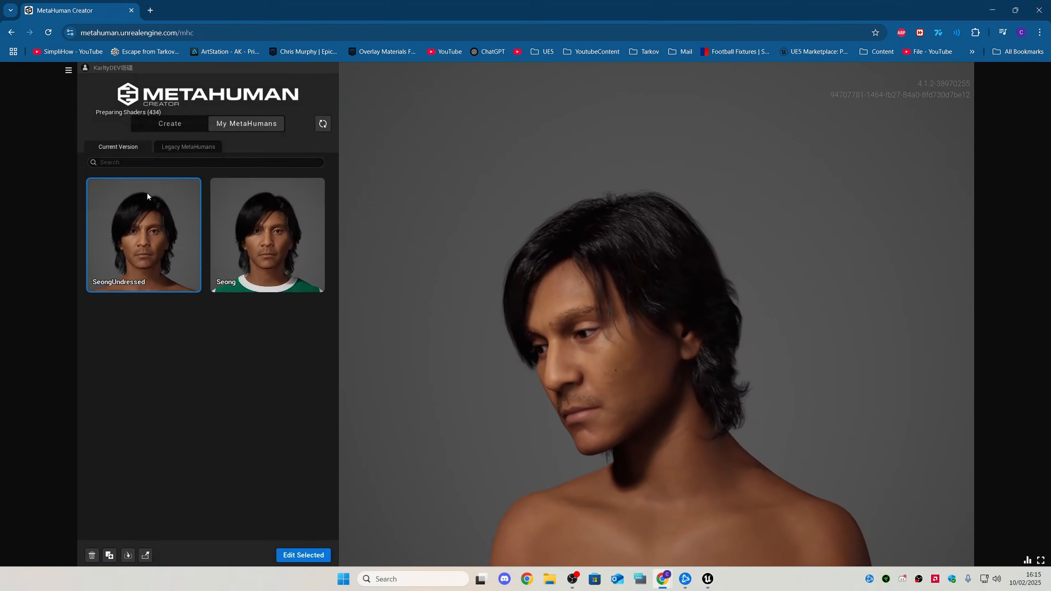
- Browse the starting presets for a new character and preview Trey from the side and at a distance
{"action": "left_click", "coordinate": [178, 125]}
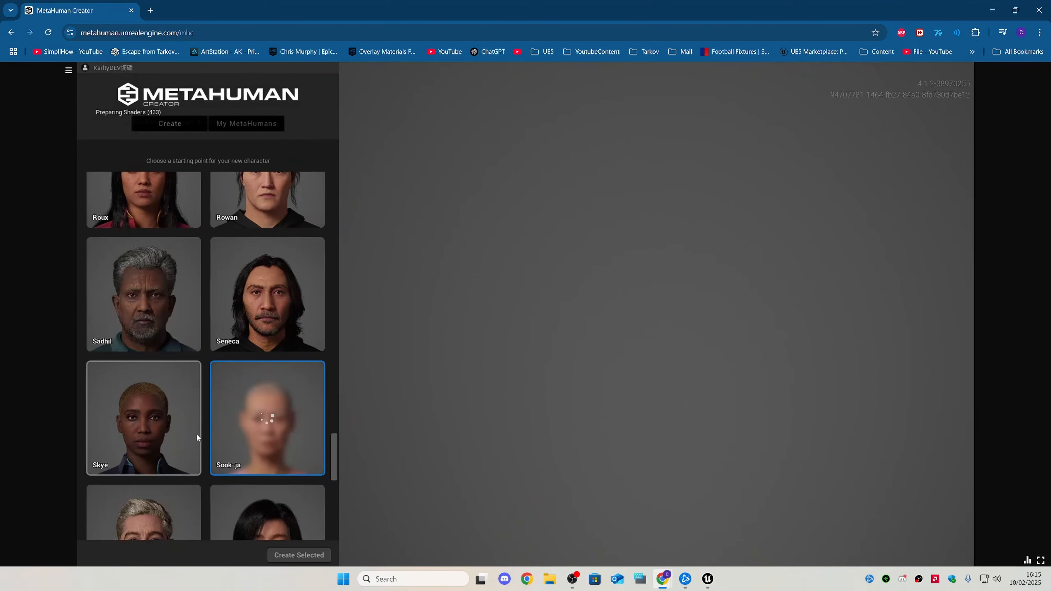
{"action": "scroll", "coordinate": [145, 440], "scroll_direction": "down", "scroll_amount": 3}
{"action": "scroll", "coordinate": [145, 442], "scroll_direction": "down", "scroll_amount": 1}
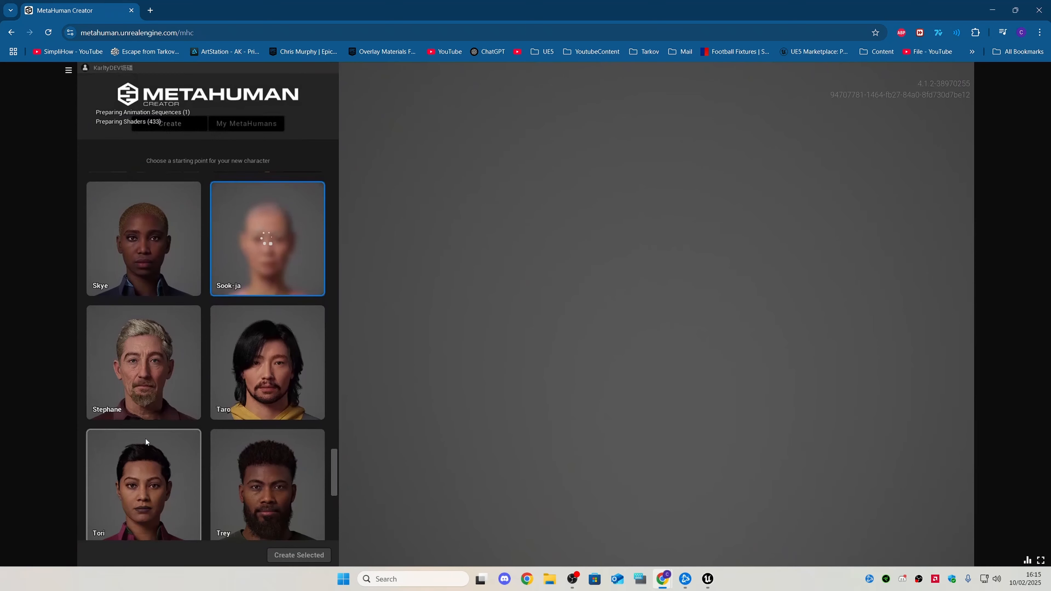
{"action": "left_click", "coordinate": [257, 470]}
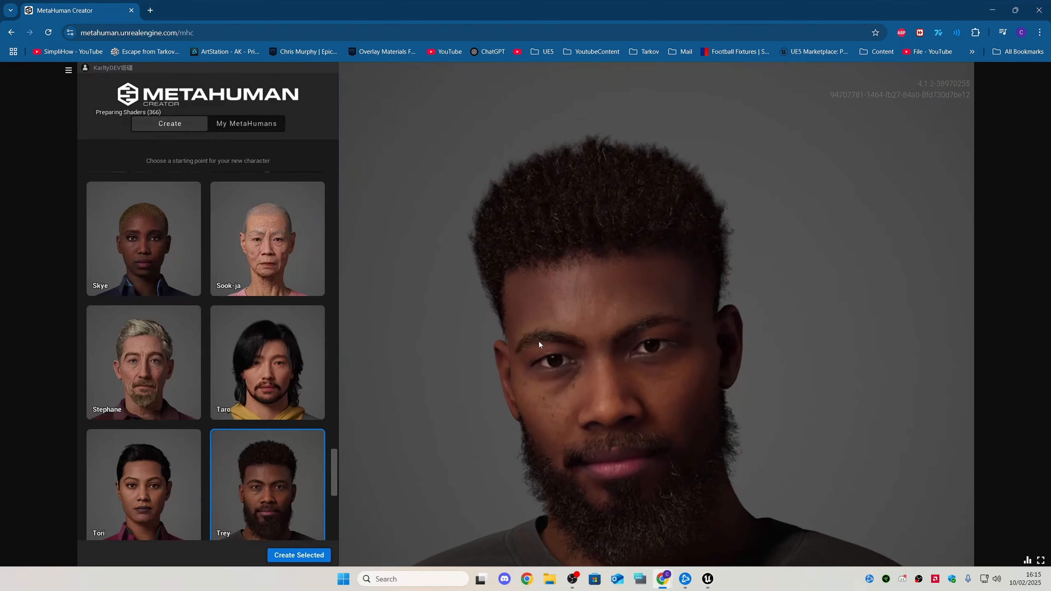
{"action": "left_click_drag", "start_coordinate": [539, 340], "coordinate": [816, 336]}
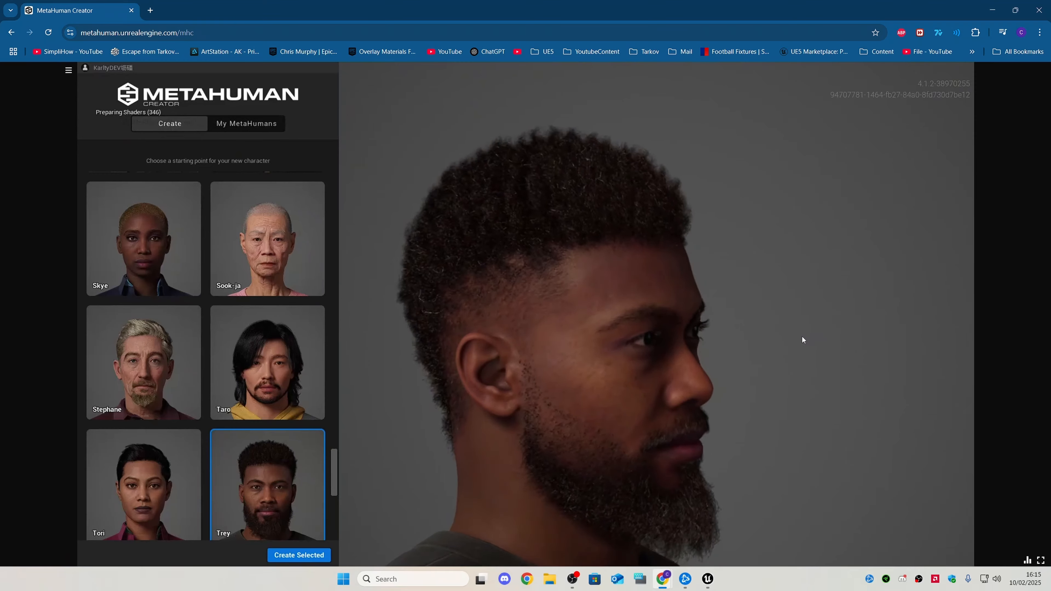
{"action": "scroll", "coordinate": [803, 337], "scroll_direction": "down", "scroll_amount": 5}
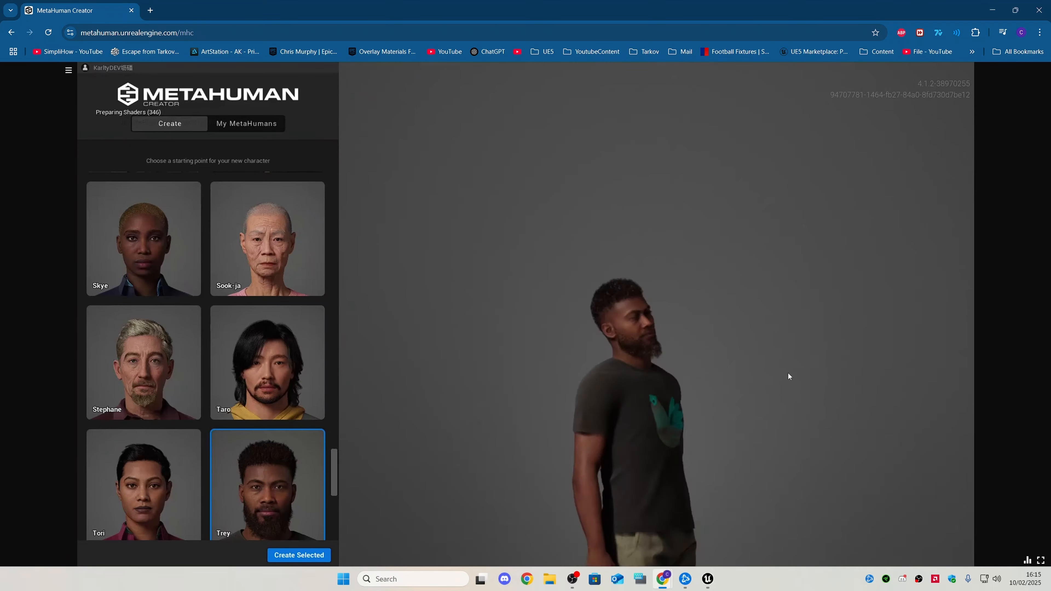
{"action": "scroll", "coordinate": [788, 373], "scroll_direction": "up", "scroll_amount": 5}
- Return to the My MetaHumans collection and inspect SeongUndressed's full body
{"action": "left_click", "coordinate": [253, 129]}
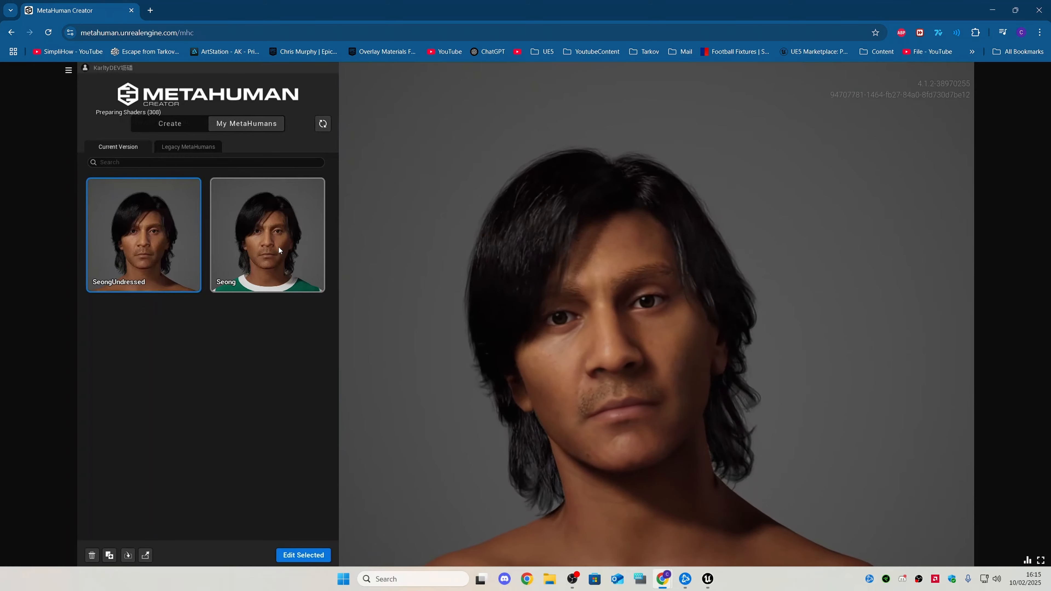
{"action": "scroll", "coordinate": [555, 317], "scroll_direction": "down", "scroll_amount": 10}
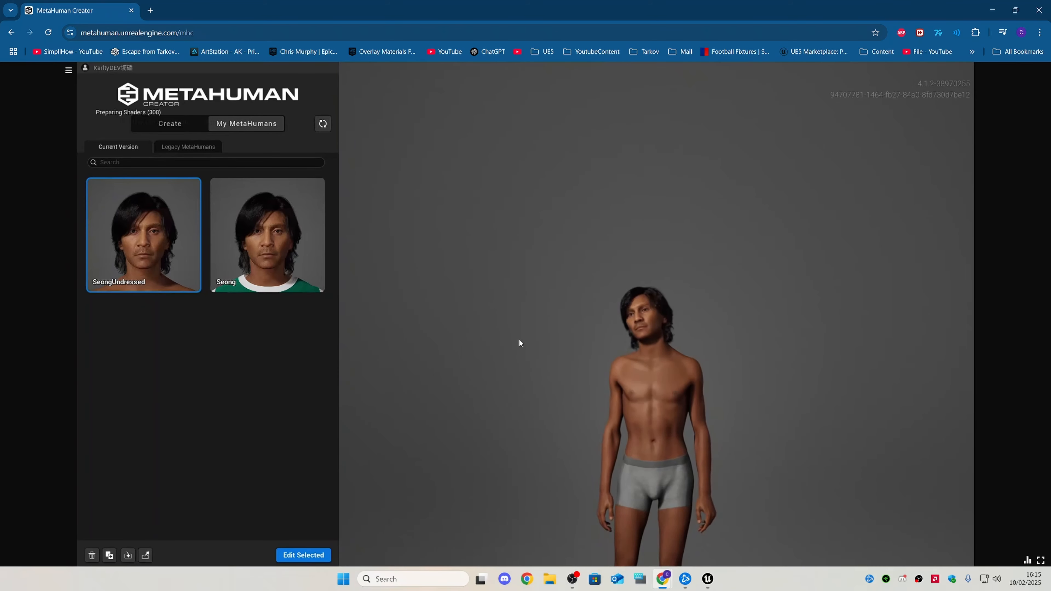
{"action": "left_click_drag", "start_coordinate": [633, 367], "coordinate": [634, 441]}
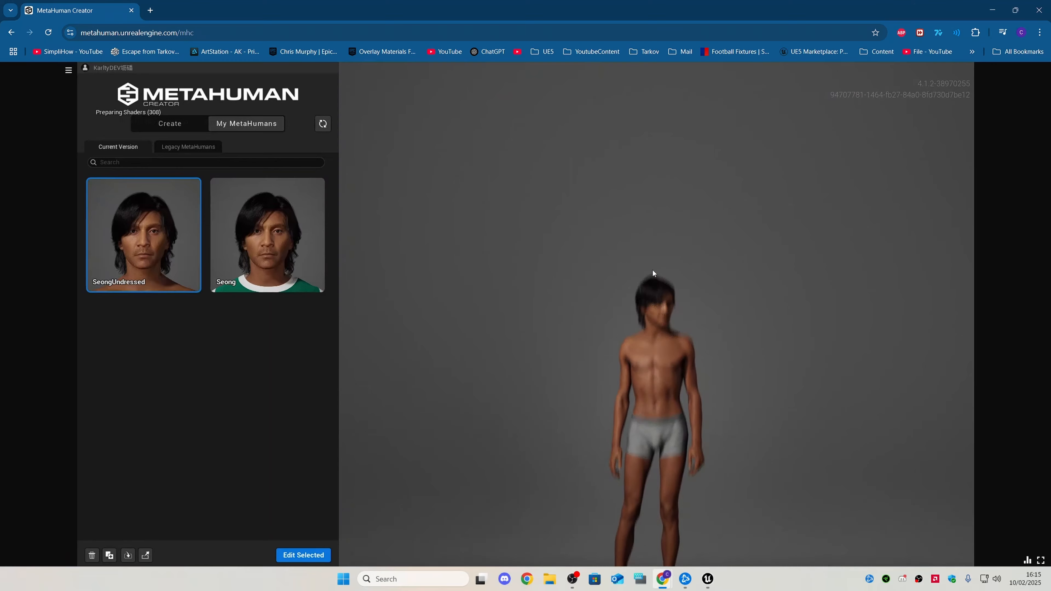
- Open SeongUndressed for editing, swap the slip-on shoes for flip-flops, and go back to the My MetaHumans collection
{"action": "scroll", "coordinate": [654, 271], "scroll_direction": "down", "scroll_amount": 5}
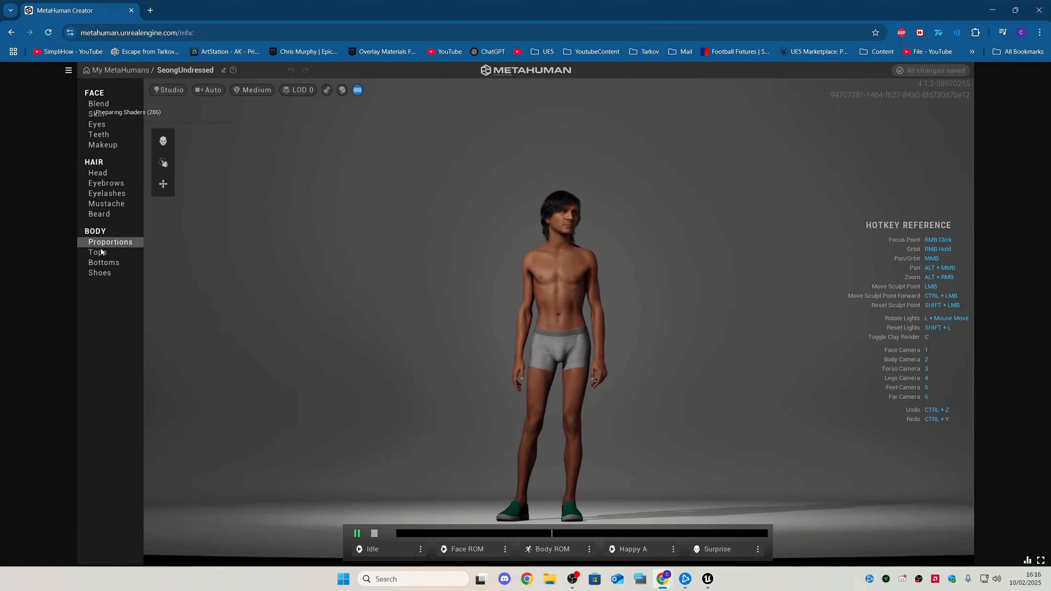
{"action": "left_click", "coordinate": [100, 273]}
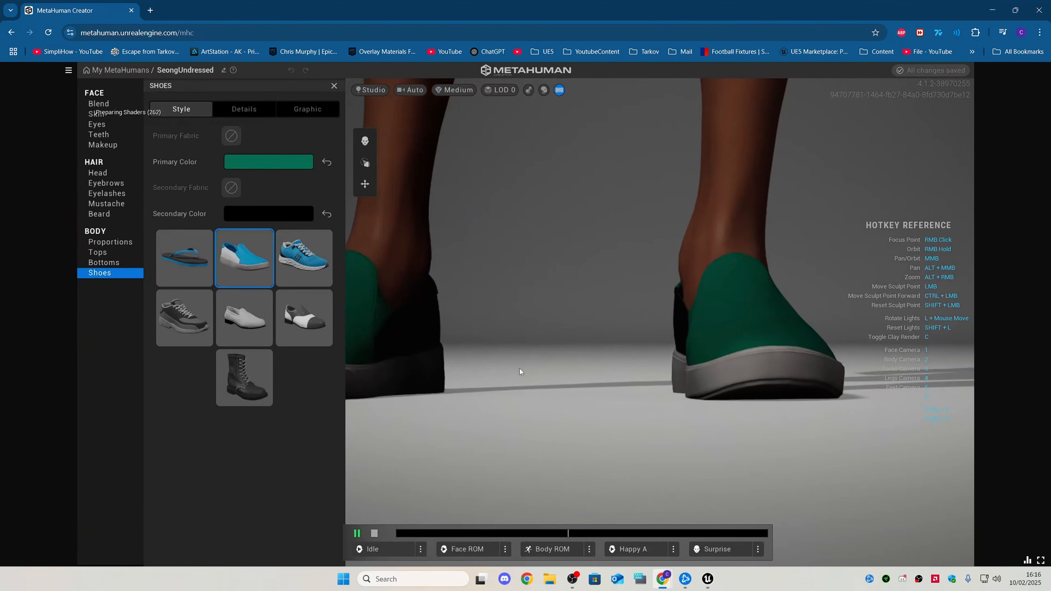
{"action": "left_click", "coordinate": [199, 273]}
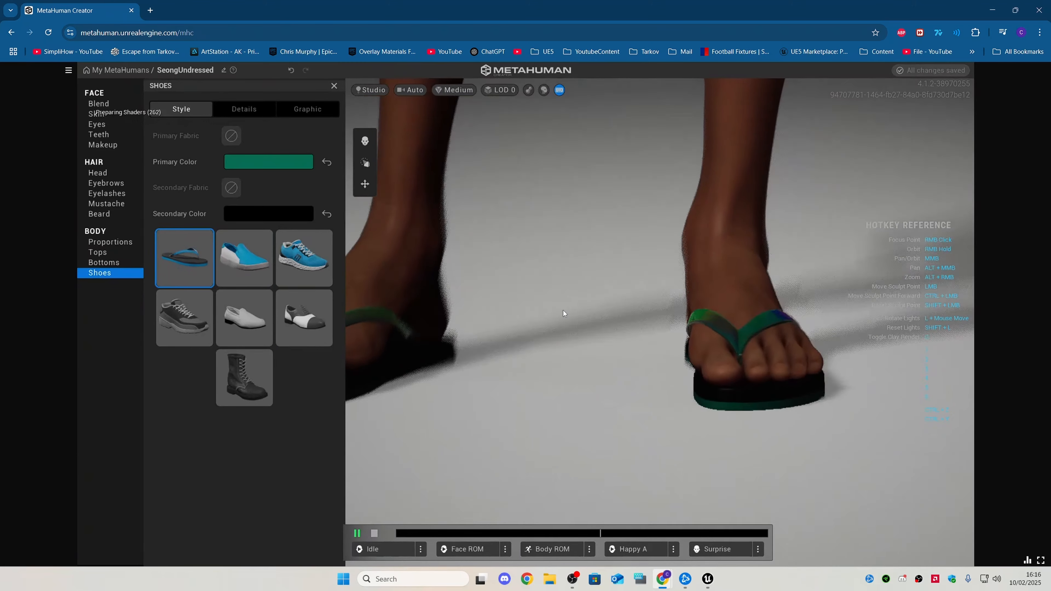
{"action": "scroll", "coordinate": [564, 313], "scroll_direction": "down", "scroll_amount": 5}
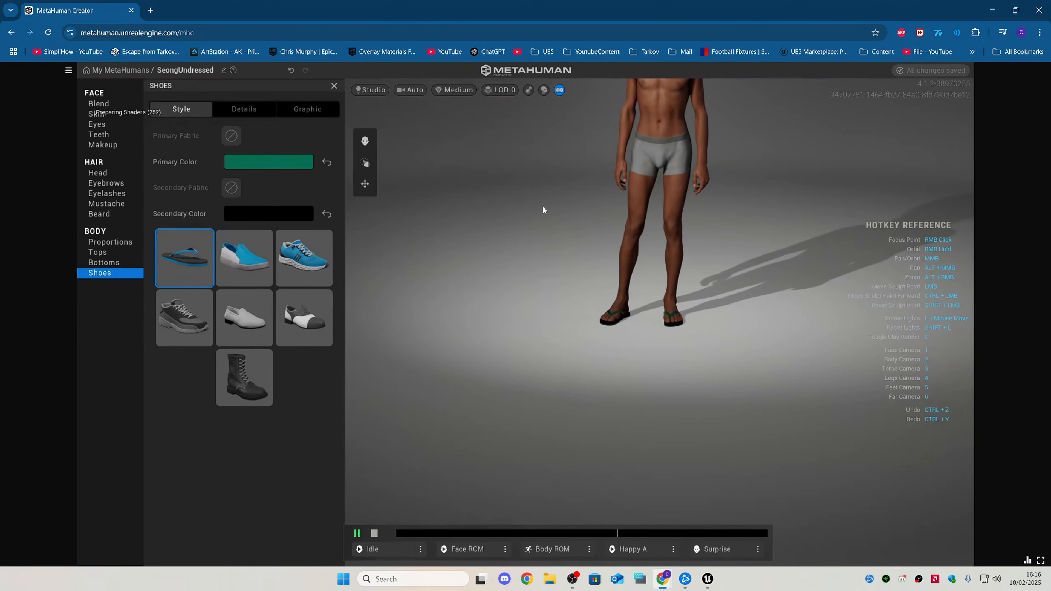
{"action": "key", "text": "4"}
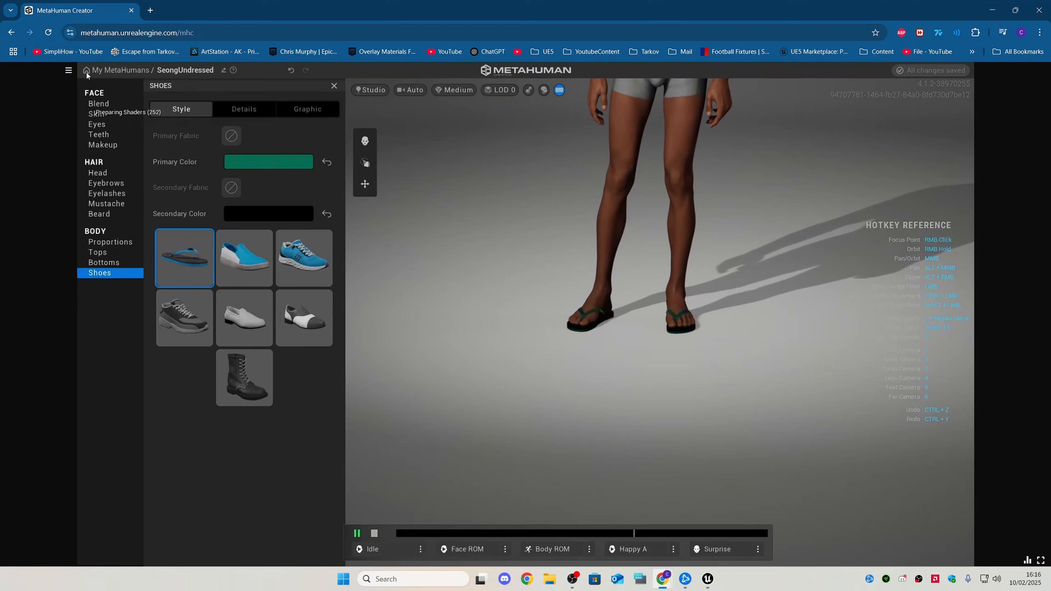
{"action": "left_click", "coordinate": [133, 70]}
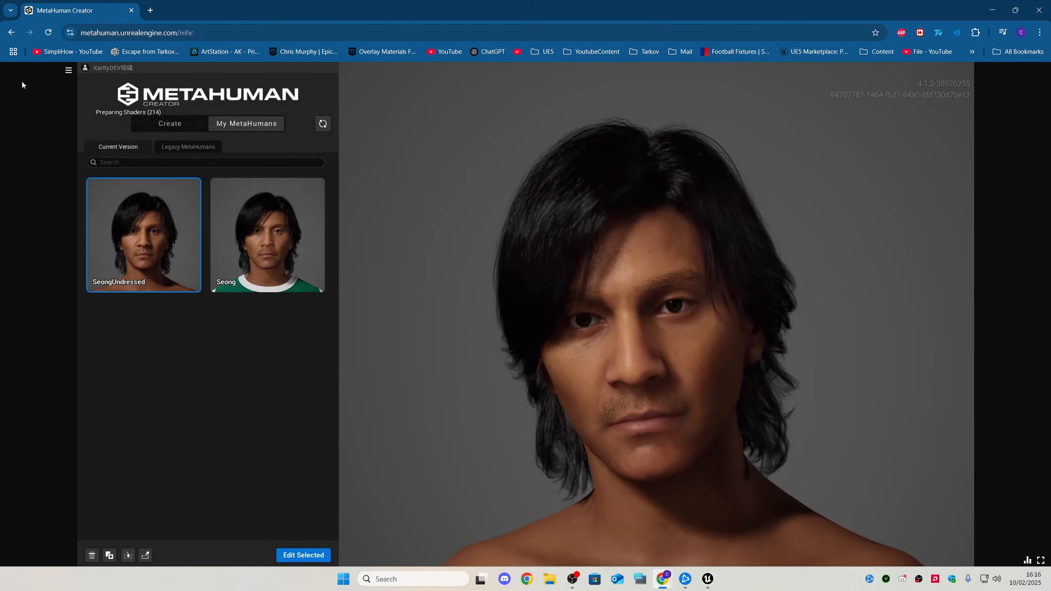
- View the clothed Seong character and close MetaHuman Creator, leaving the site to get back to Bridge in Unreal Engine
{"action": "left_click", "coordinate": [254, 244]}
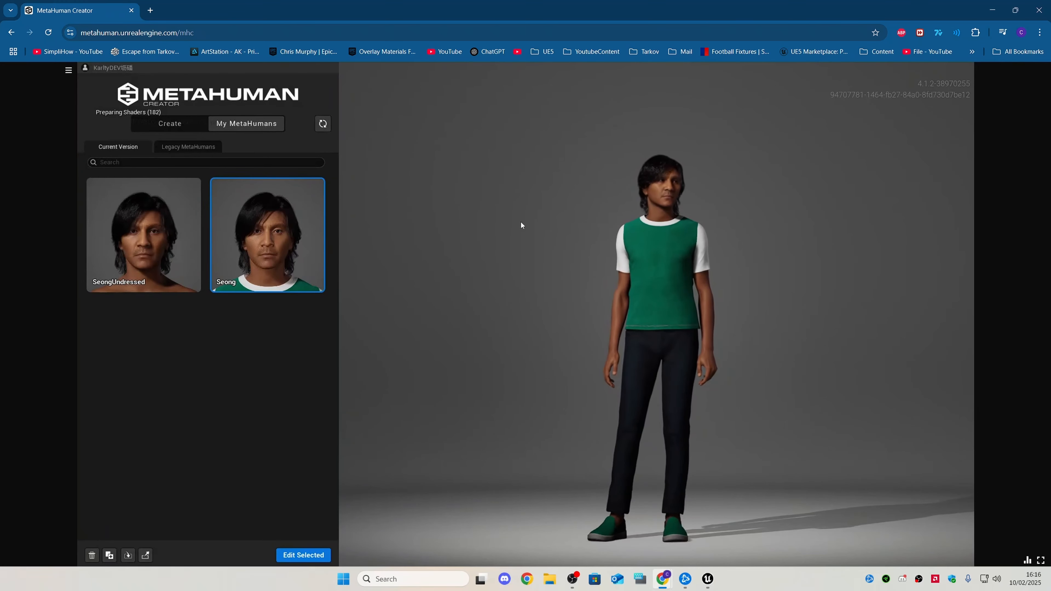
{"action": "left_click", "coordinate": [1039, 10]}
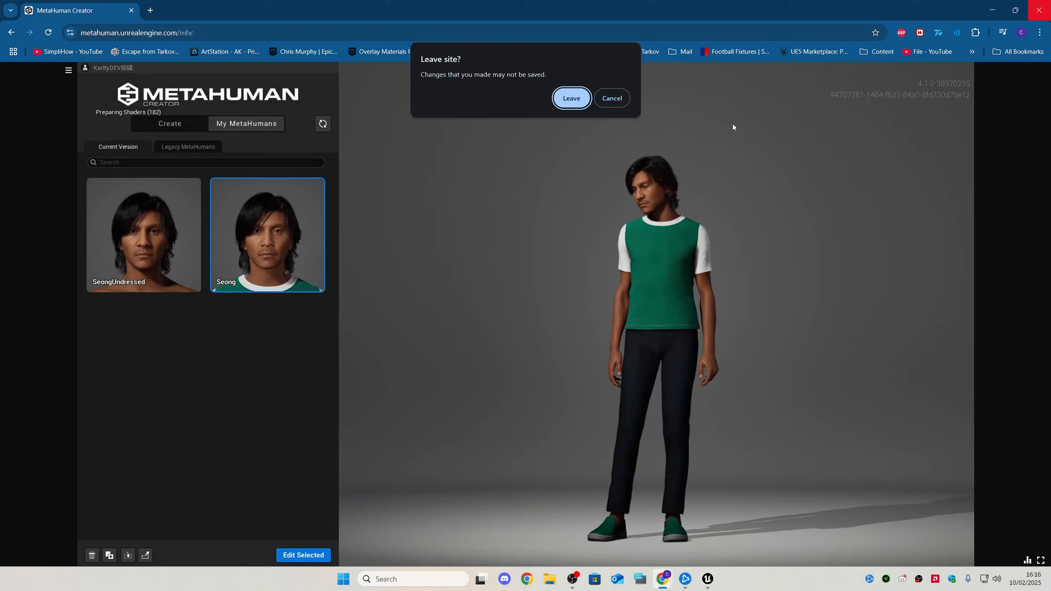
{"action": "left_click", "coordinate": [580, 105]}
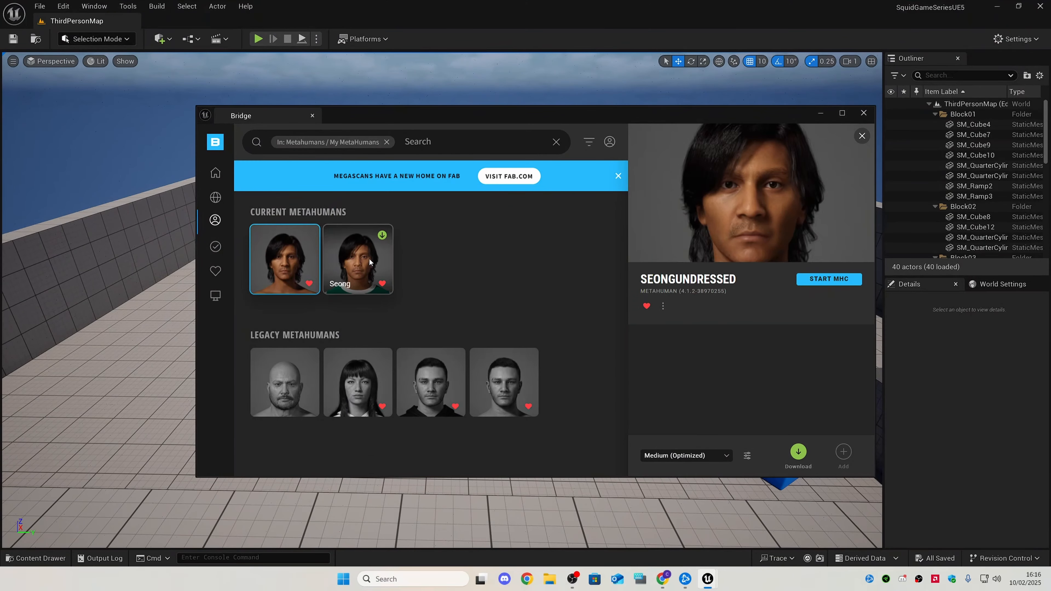
- Download the Seong MetaHuman in Bridge at Medium (Optimized) quality and close Bridge
{"action": "left_click", "coordinate": [358, 259]}
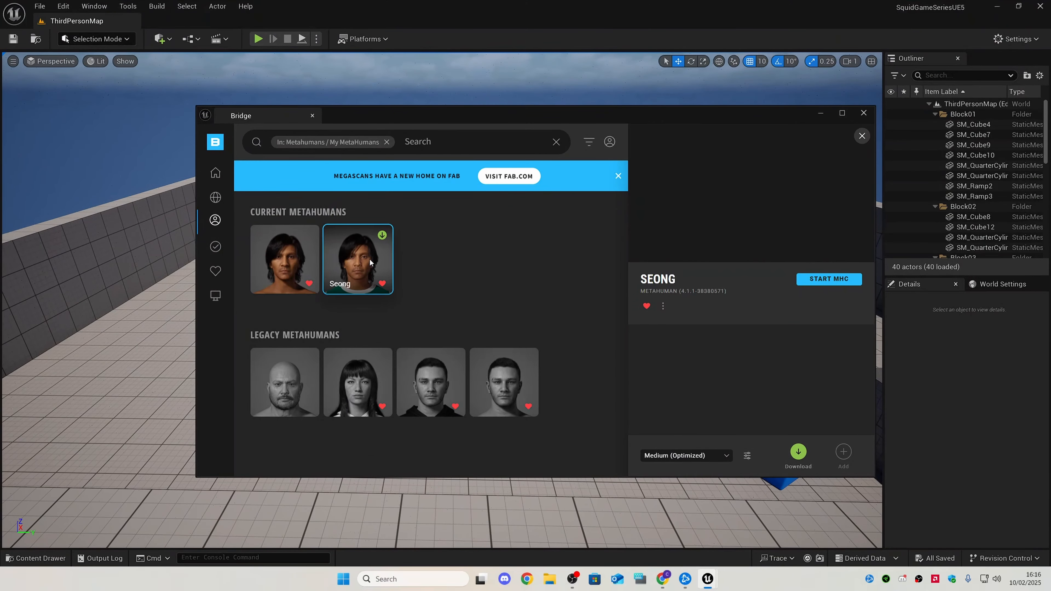
{"action": "left_click", "coordinate": [312, 239]}
{"action": "mouse_move", "coordinate": [384, 239]}
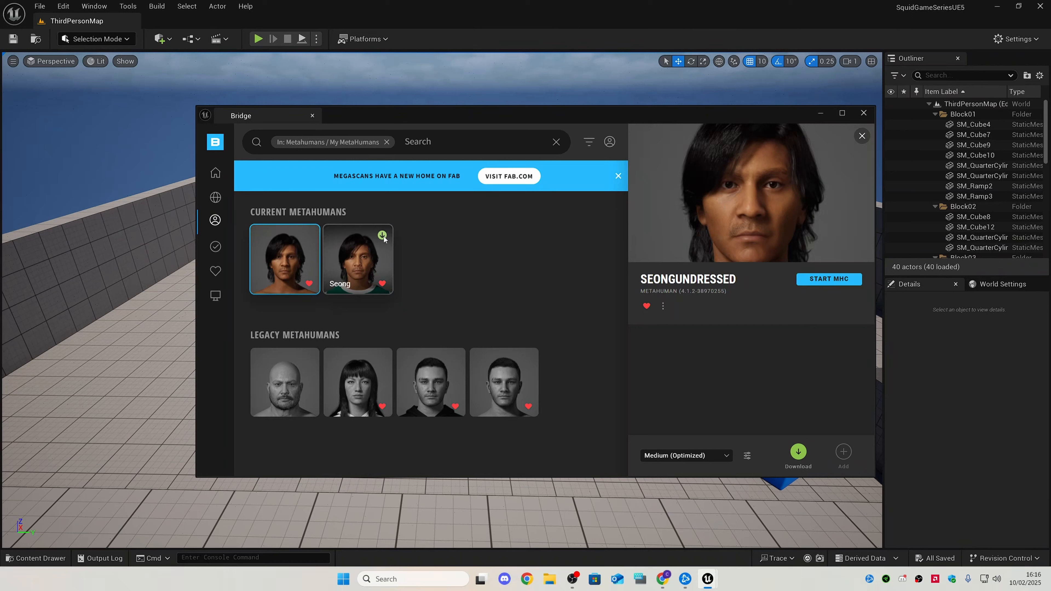
{"action": "left_click", "coordinate": [383, 265]}
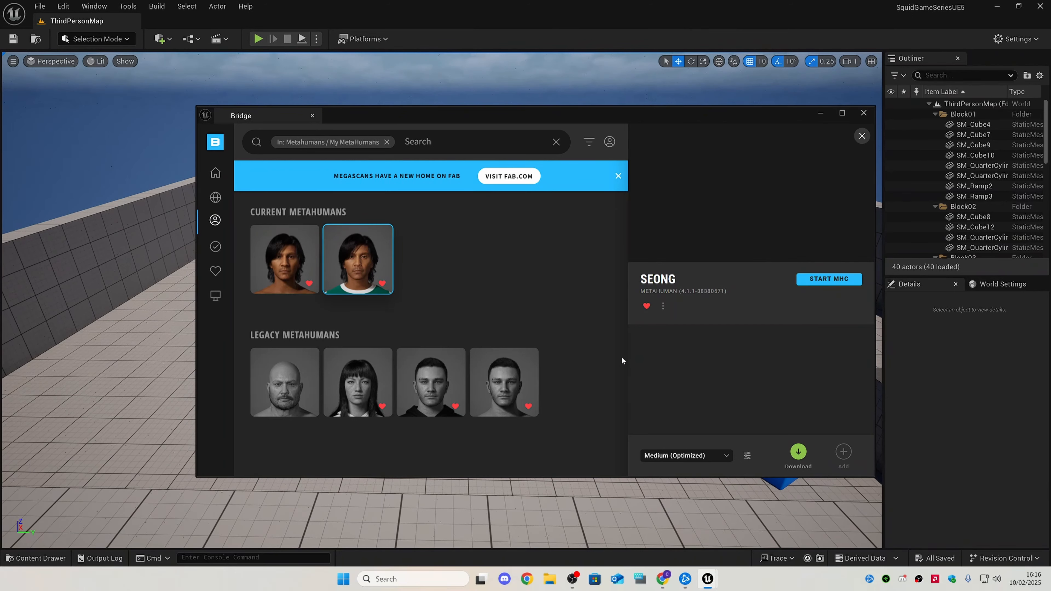
{"action": "left_click", "coordinate": [710, 457]}
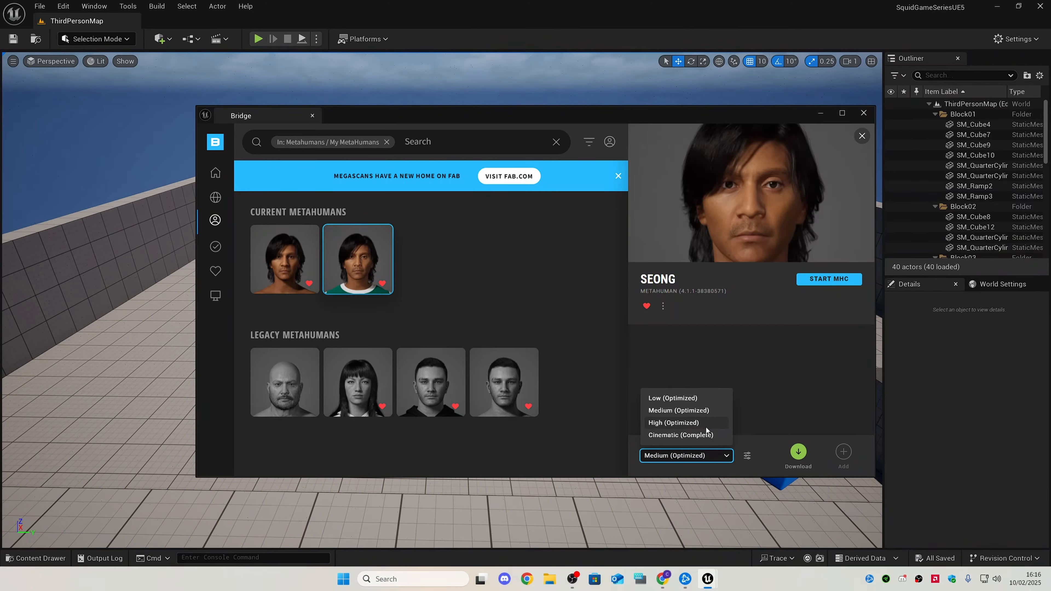
{"action": "left_click", "coordinate": [753, 405]}
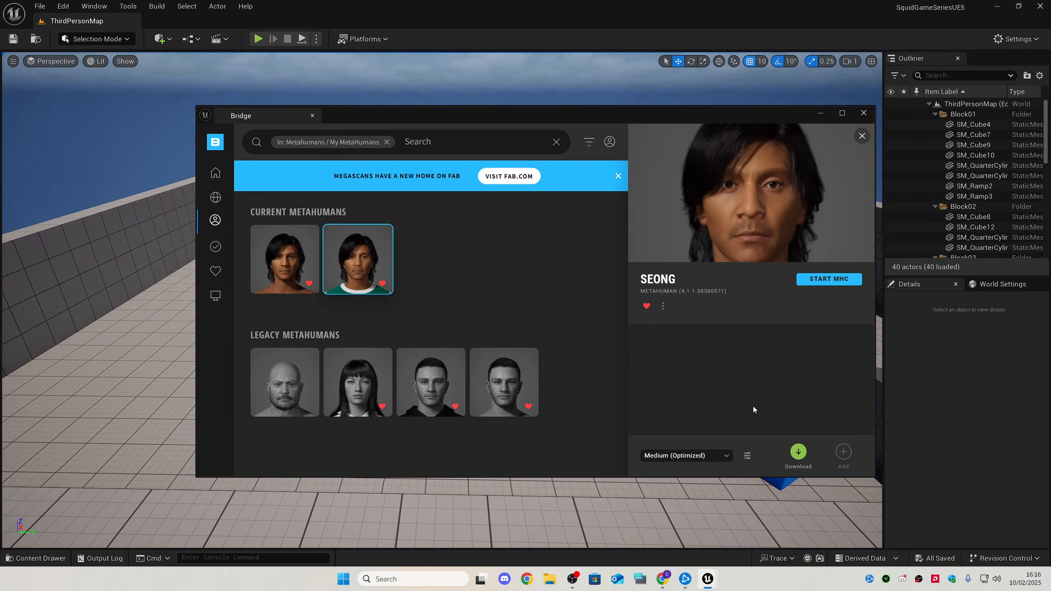
{"action": "left_click", "coordinate": [799, 453]}
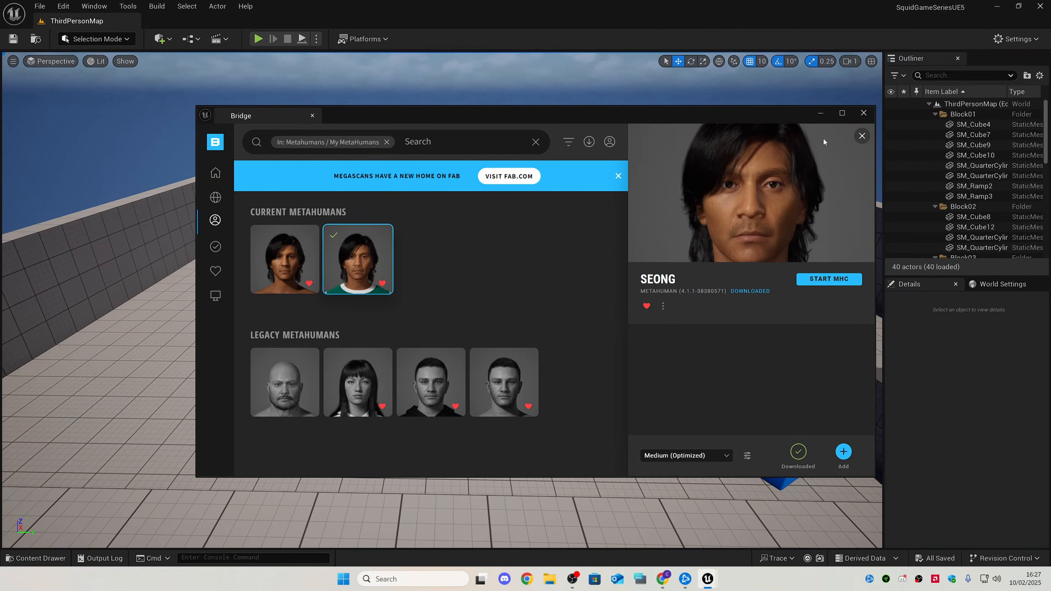
{"action": "left_click", "coordinate": [864, 114]}
- Open BP_Seong from the MetaHumans/Seong content folder and enable the missing project settings and plugins it needs
{"action": "key", "text": "ctrl+space"}
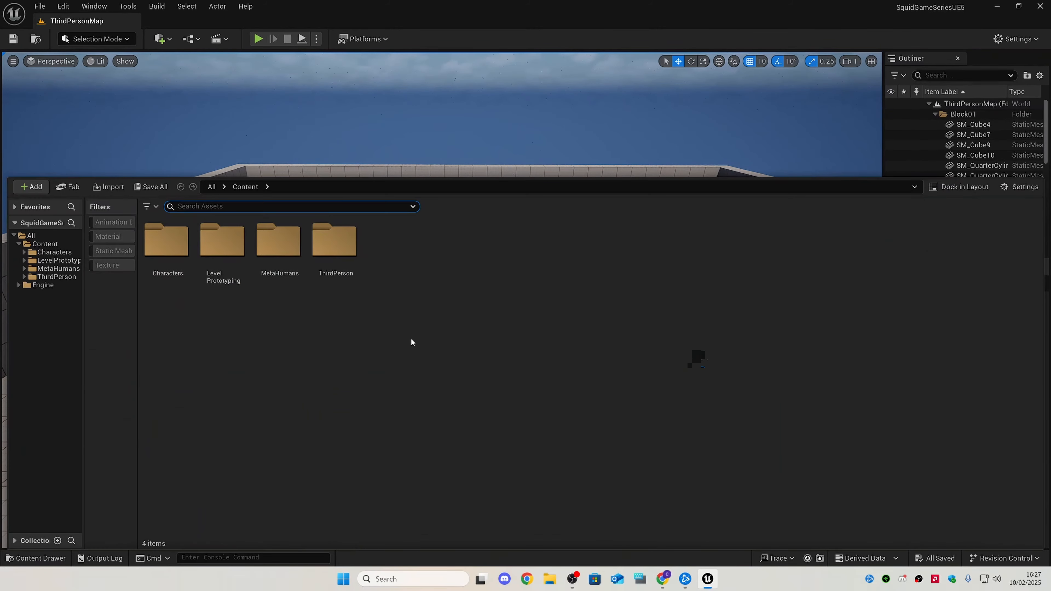
{"action": "left_click", "coordinate": [54, 269]}
{"action": "double_click", "coordinate": [212, 245]}
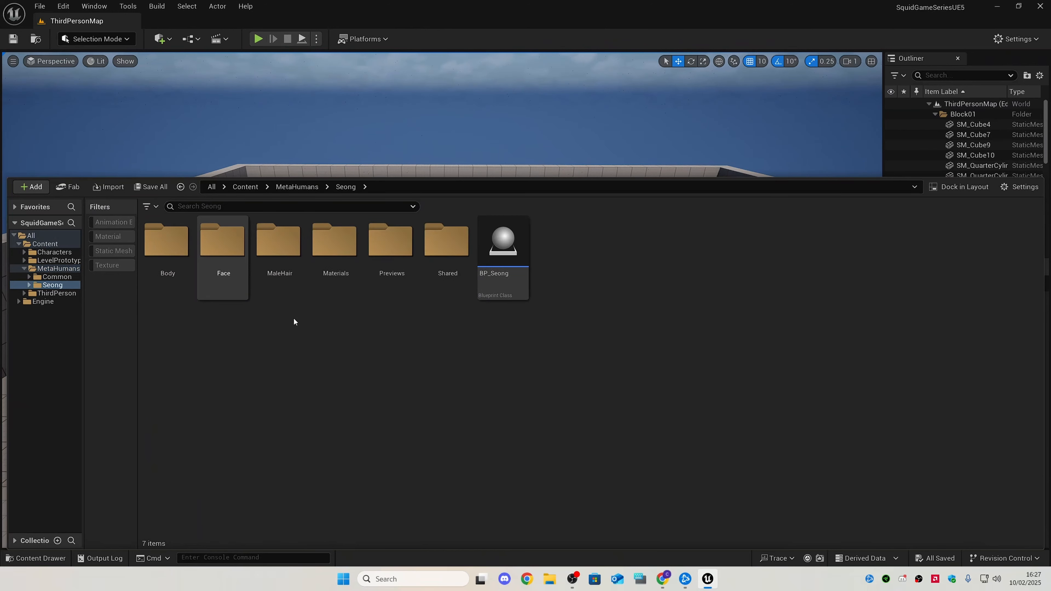
{"action": "left_click", "coordinate": [505, 269]}
{"action": "double_click", "coordinate": [505, 270]}
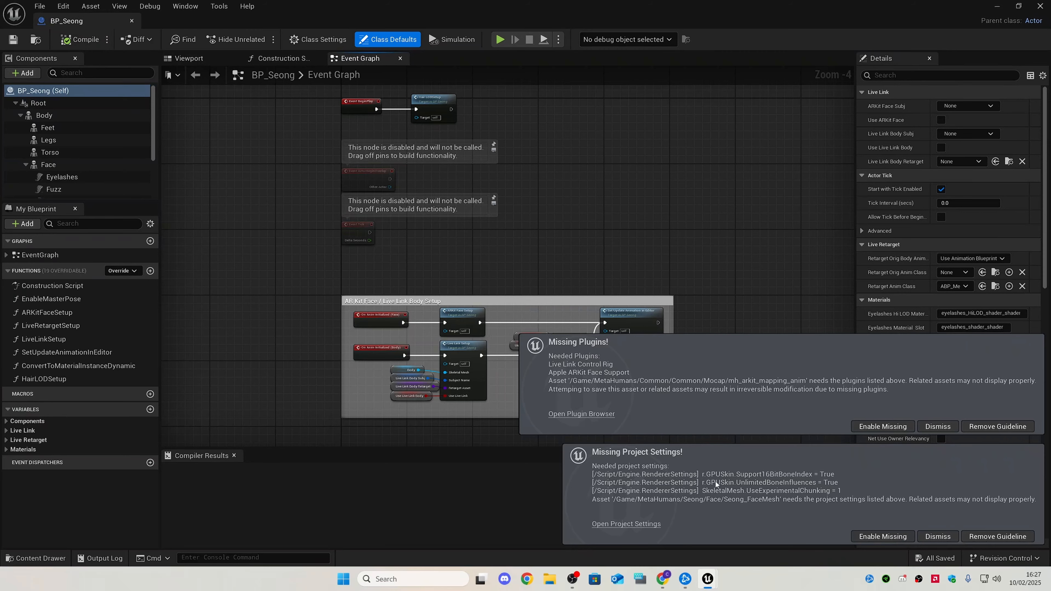
{"action": "left_click", "coordinate": [883, 537]}
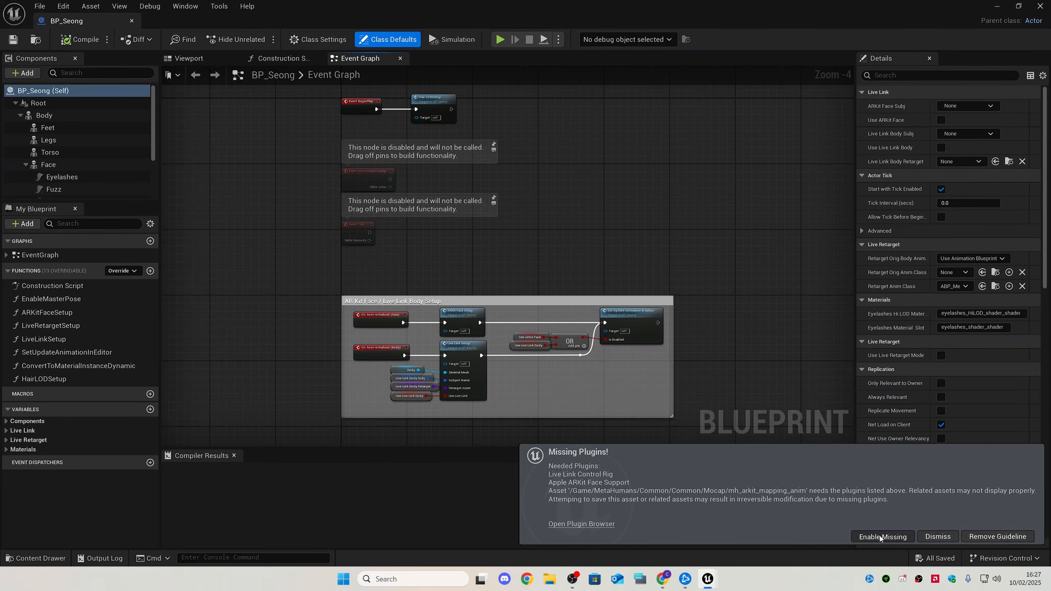
{"action": "left_click", "coordinate": [881, 538]}
- Dock the BP_Seong blueprint beside the ThirdPersonMap level and restart the editor to apply the settings
{"action": "left_click_drag", "start_coordinate": [94, 21], "coordinate": [225, 25]}
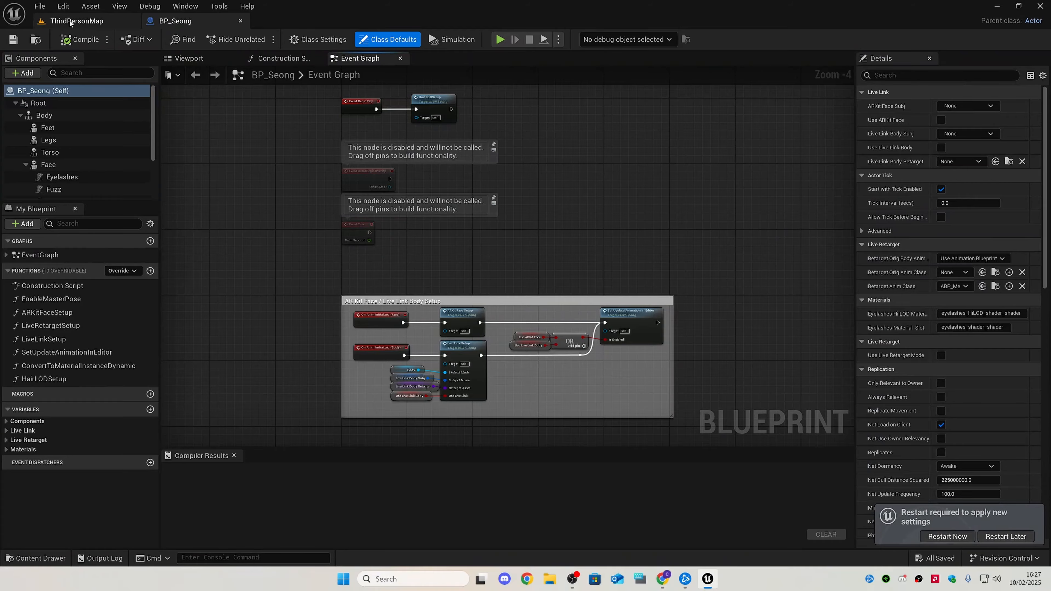
{"action": "left_click", "coordinate": [79, 21]}
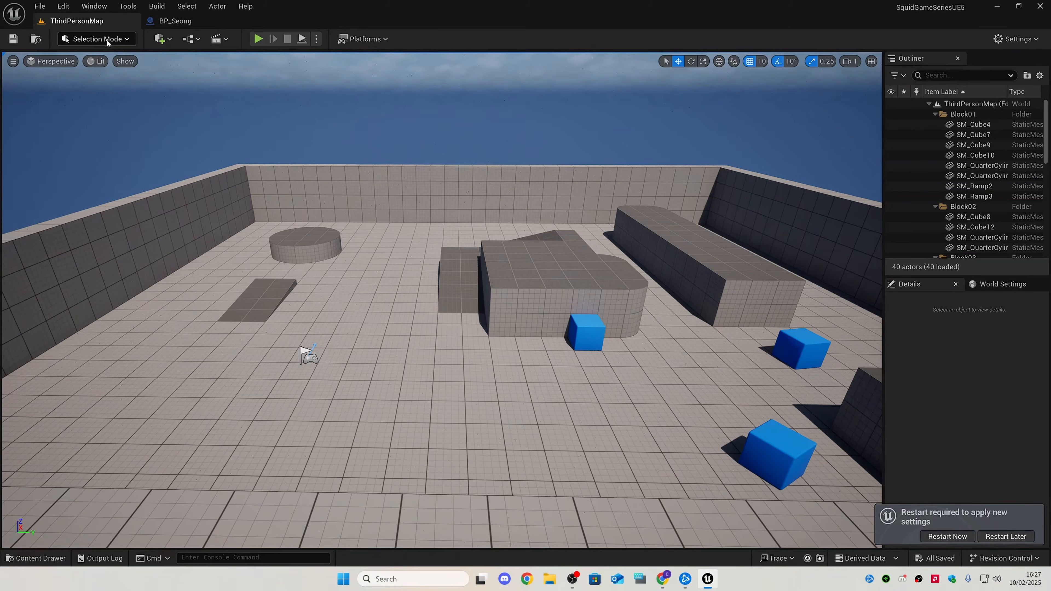
{"action": "left_click", "coordinate": [928, 535]}
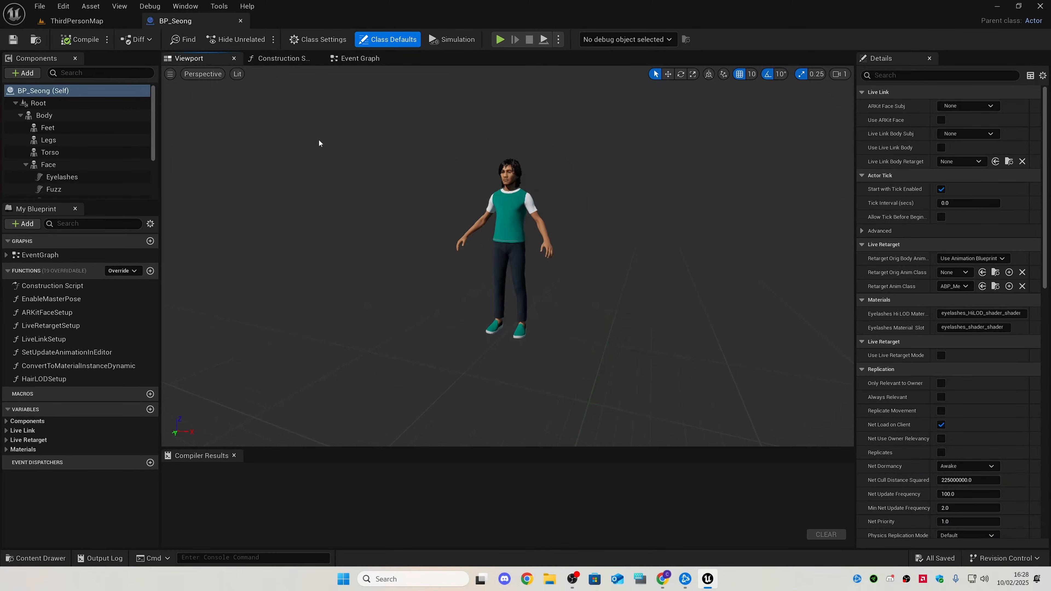
- Examine the Seong character in the BP_Seong blueprint viewport from the front, up close and at full length
{"action": "key", "text": "w"}
{"action": "right_click_drag", "start_coordinate": [427, 226], "coordinate": [461, 207]}
{"action": "scroll", "coordinate": [427, 226], "scroll_direction": "down", "scroll_amount": 3}
{"action": "key", "text": "w"}
{"action": "key", "text": "a"}
{"action": "key", "text": "s"}
{"action": "scroll", "coordinate": [480, 215], "scroll_direction": "down", "scroll_amount": 1}
{"action": "key", "text": "s"}
{"action": "key", "text": "w"}
{"action": "key", "text": "s"}
{"action": "scroll", "coordinate": [470, 211], "scroll_direction": "up", "scroll_amount": 1}
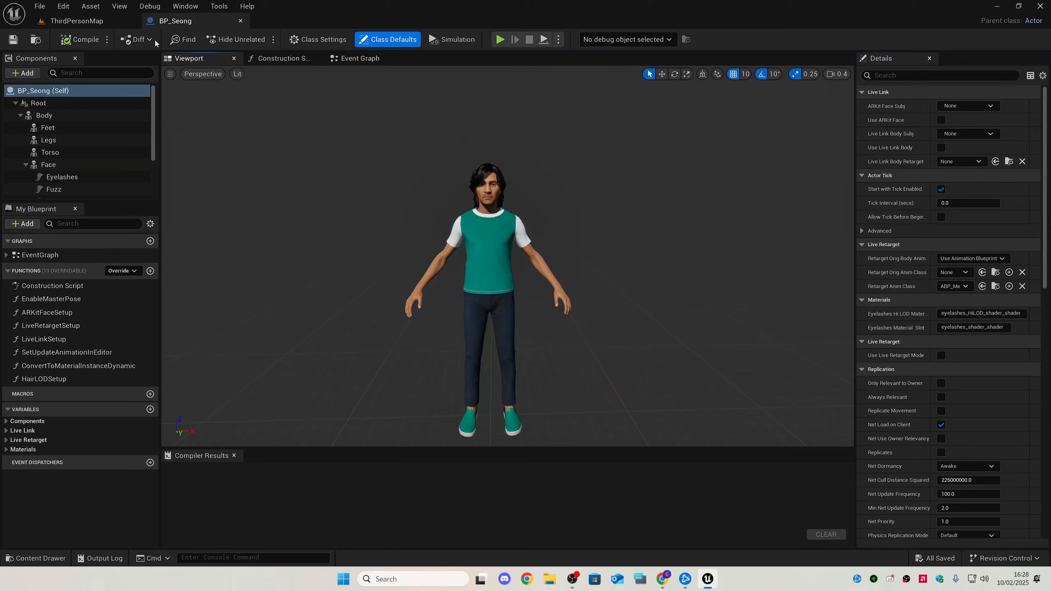
- Place BP_Seong on the floor of ThirdPersonMap beside the Player Start
{"action": "left_click", "coordinate": [79, 21]}
{"action": "key", "text": "ctrl+space"}
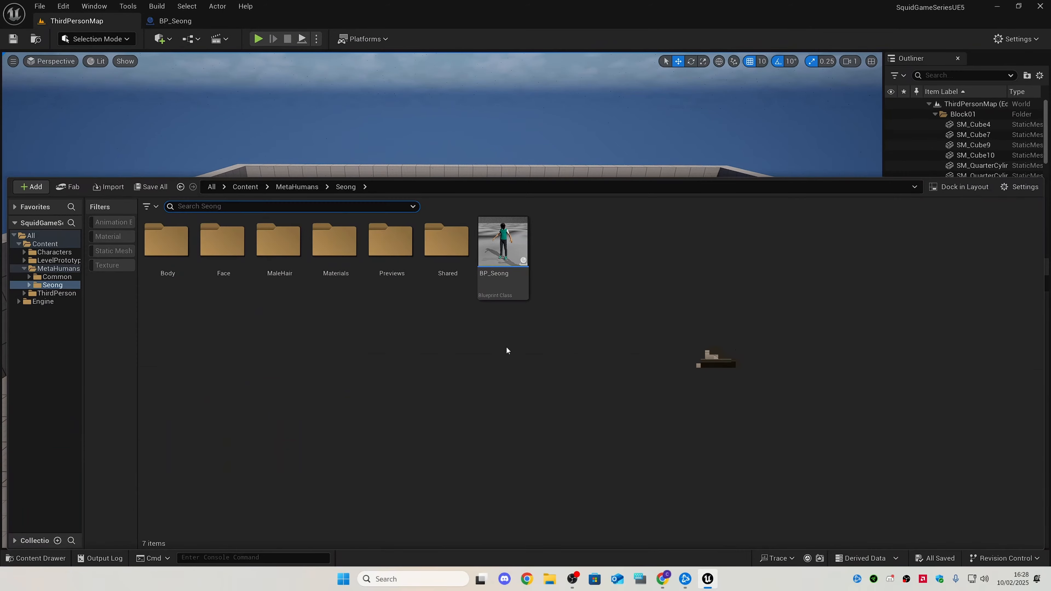
{"action": "left_click_drag", "start_coordinate": [503, 244], "coordinate": [348, 370]}
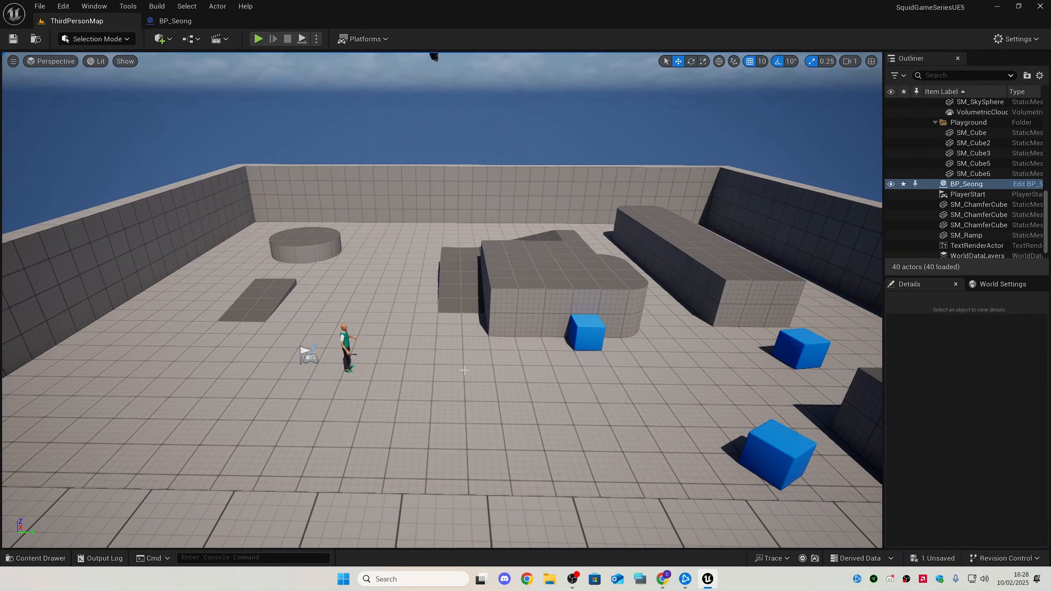
- Focus on the placed BP_Seong and inspect its head and upper body without the selection outline
{"action": "key", "text": "f"}
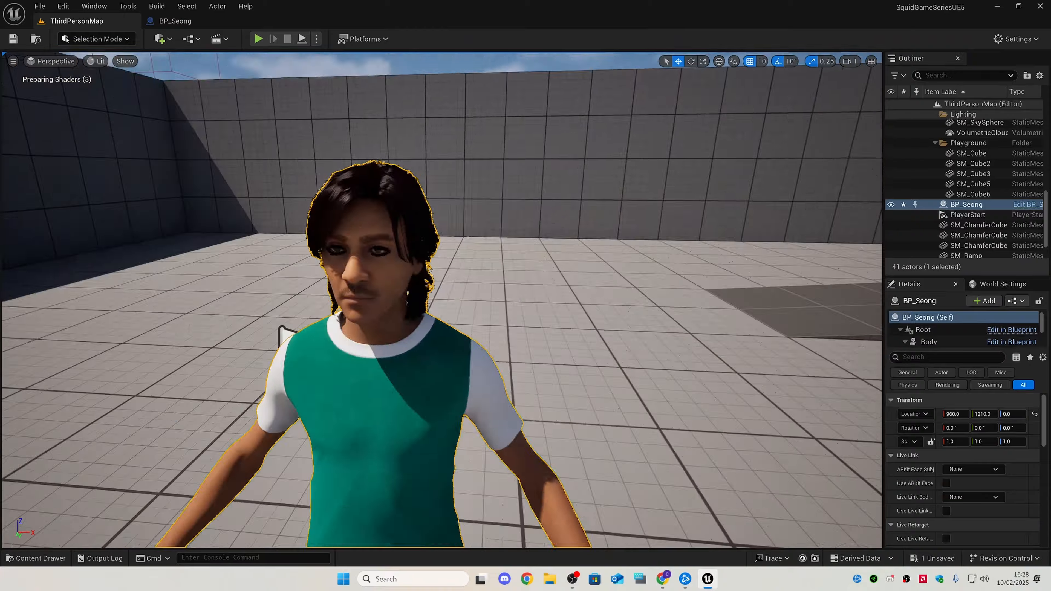
{"action": "mouse_move", "coordinate": [476, 322]}
{"action": "right_mouse_down"}
{"action": "mouse_move", "coordinate": [418, 319]}
{"action": "mouse_move", "coordinate": [534, 325]}
{"action": "mouse_move", "coordinate": [477, 323]}
{"action": "right_mouse_up"}
{"action": "key", "text": "a"}
{"action": "scroll", "coordinate": [476, 323], "scroll_direction": "down", "scroll_amount": 3}
{"action": "key", "text": "d"}
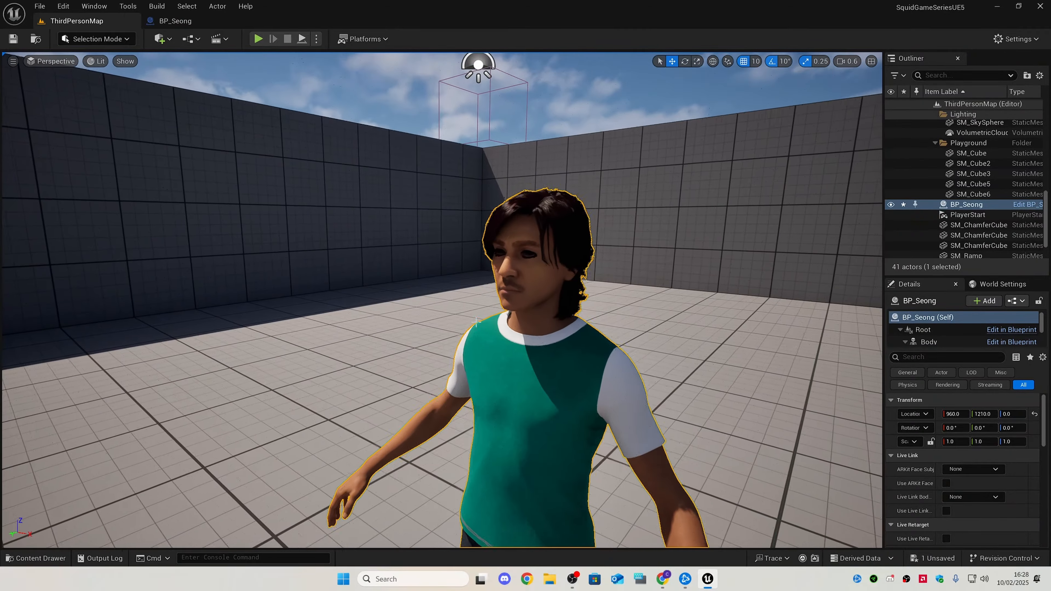
{"action": "left_click", "coordinate": [657, 223]}
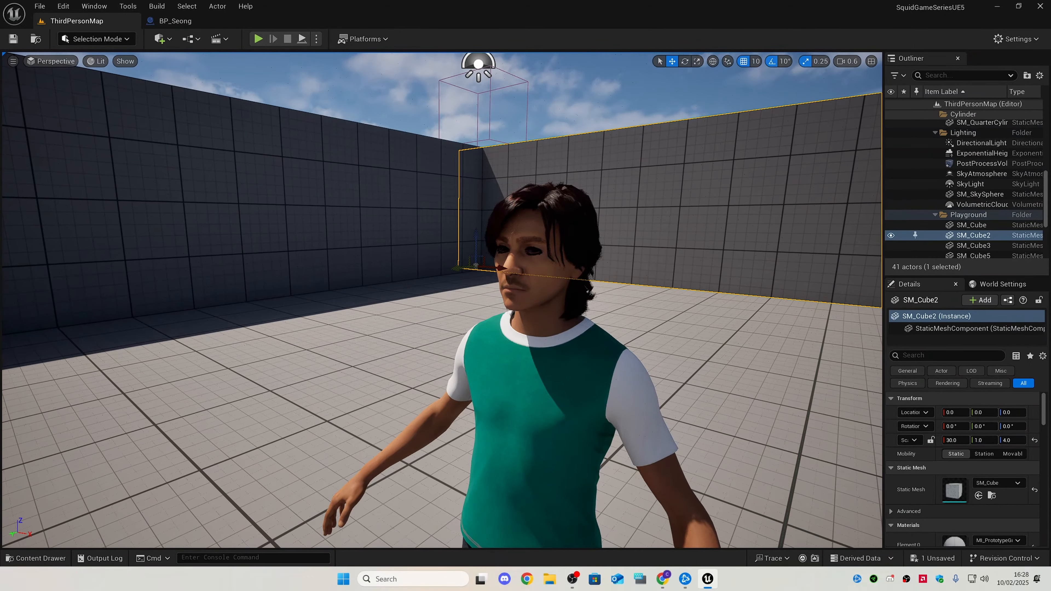
- Examine the placed character's full body and its size in the level from far away and up close
{"action": "left_click", "coordinate": [352, 372]}
{"action": "left_click", "coordinate": [364, 104]}
{"action": "key", "text": "s"}
{"action": "key", "text": "a"}
{"action": "right_click_drag", "start_coordinate": [364, 103], "coordinate": [500, 120]}
{"action": "key", "text": "w"}
{"action": "key", "text": "s"}
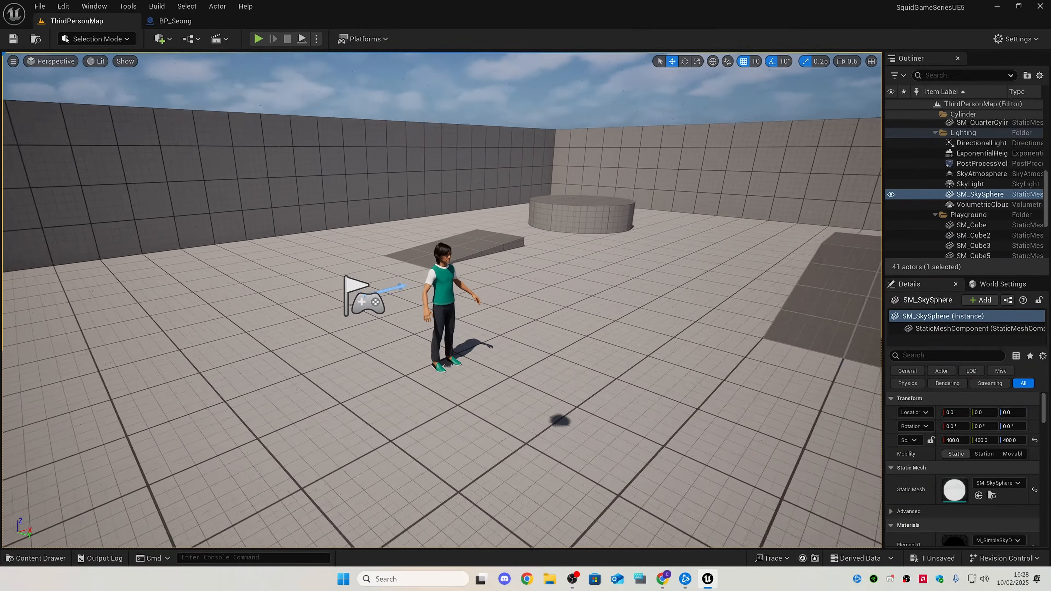
{"action": "key", "text": "s"}
{"action": "scroll", "coordinate": [442, 300], "scroll_direction": "up", "scroll_amount": 8}
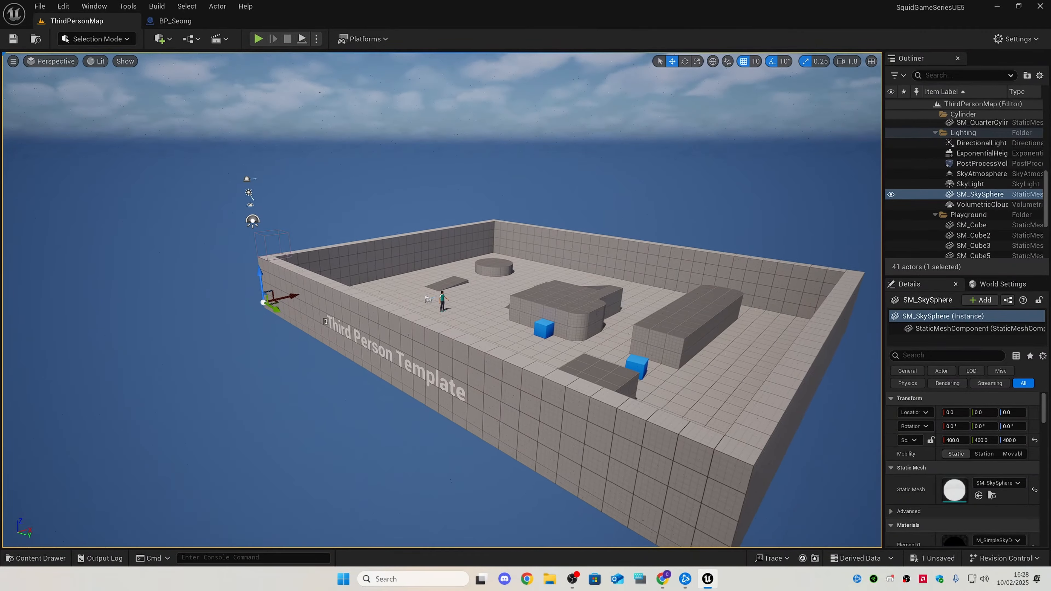
{"action": "key", "text": "w"}
{"action": "right_click_drag", "start_coordinate": [443, 300], "coordinate": [439, 276]}
{"action": "scroll", "coordinate": [443, 269], "scroll_direction": "down", "scroll_amount": 2}
{"action": "key", "text": "s"}
{"action": "key", "text": "s"}
{"action": "scroll", "coordinate": [439, 275], "scroll_direction": "down", "scroll_amount": 2}
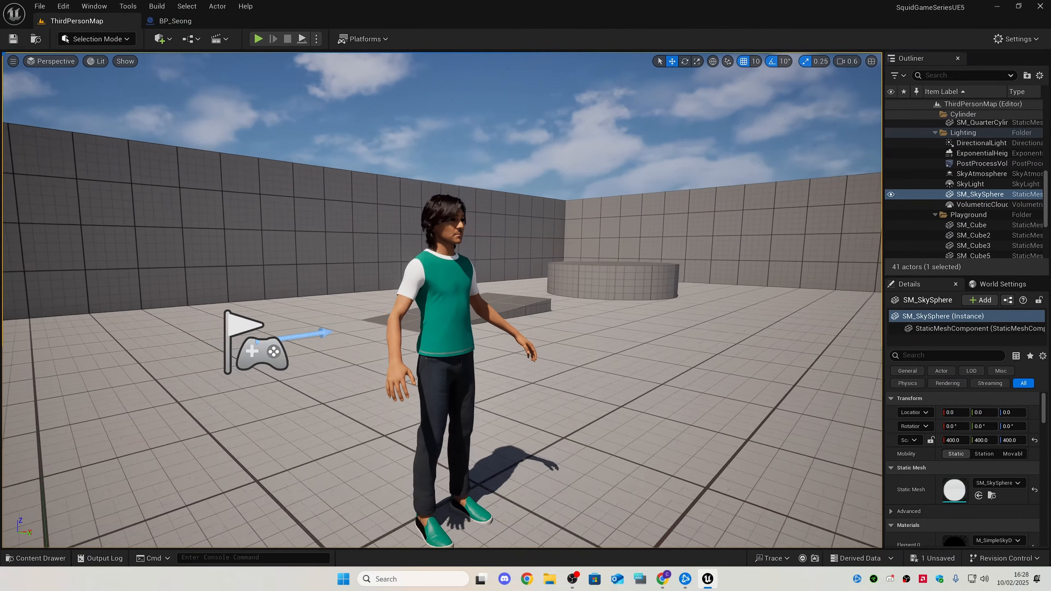
{"action": "key", "text": "q"}
{"action": "scroll", "coordinate": [438, 276], "scroll_direction": "down", "scroll_amount": 1}
{"action": "key", "text": "d"}
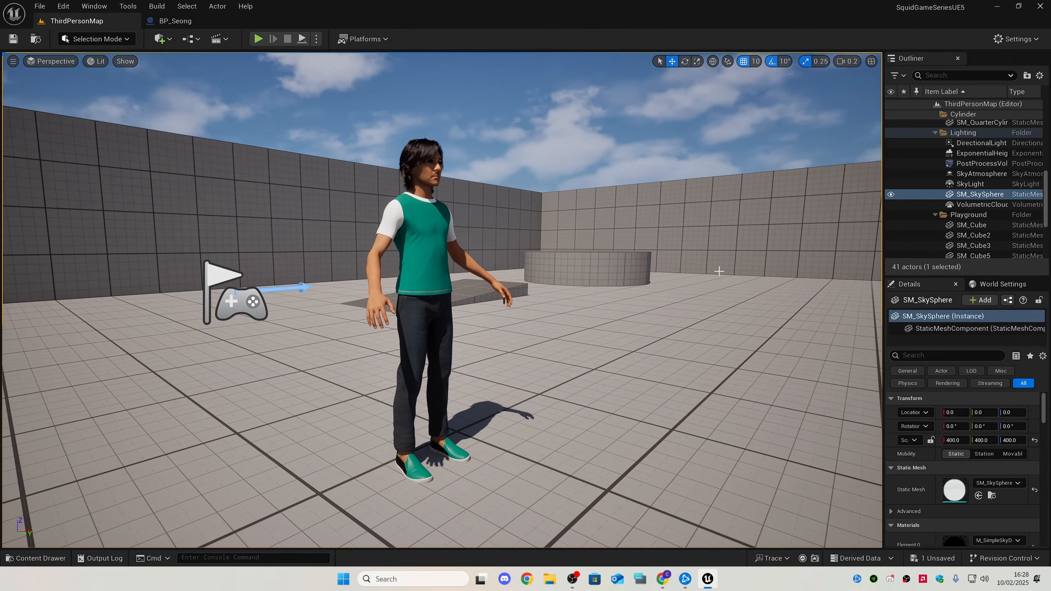
- Inspect the character's face up close in the BP_Seong blueprint viewport and close the blueprint
{"action": "left_click", "coordinate": [196, 21]}
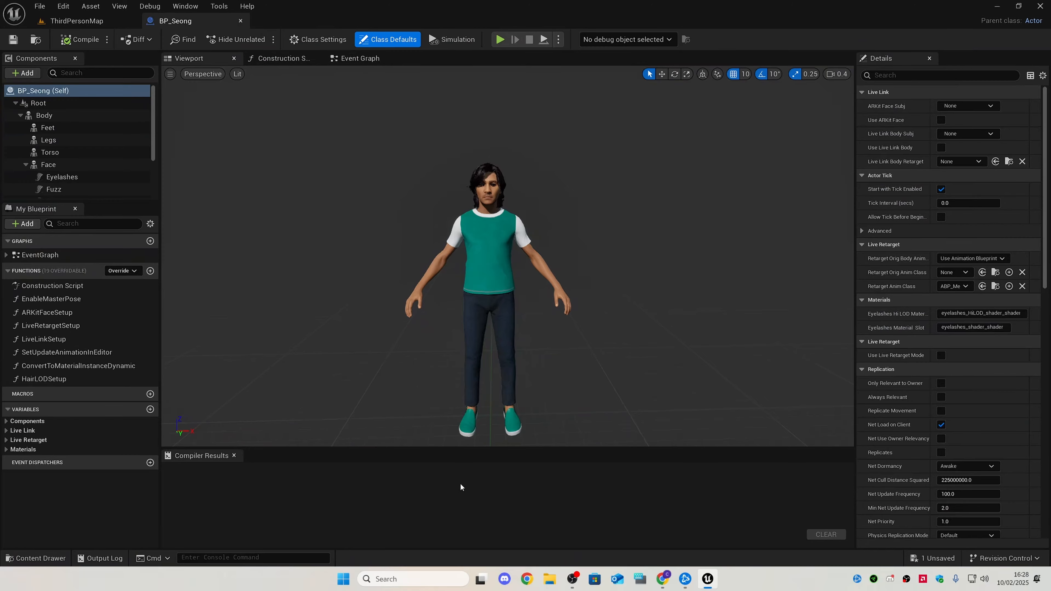
{"action": "right_click_drag", "start_coordinate": [419, 236], "coordinate": [380, 237]}
{"action": "left_click", "coordinate": [419, 235]}
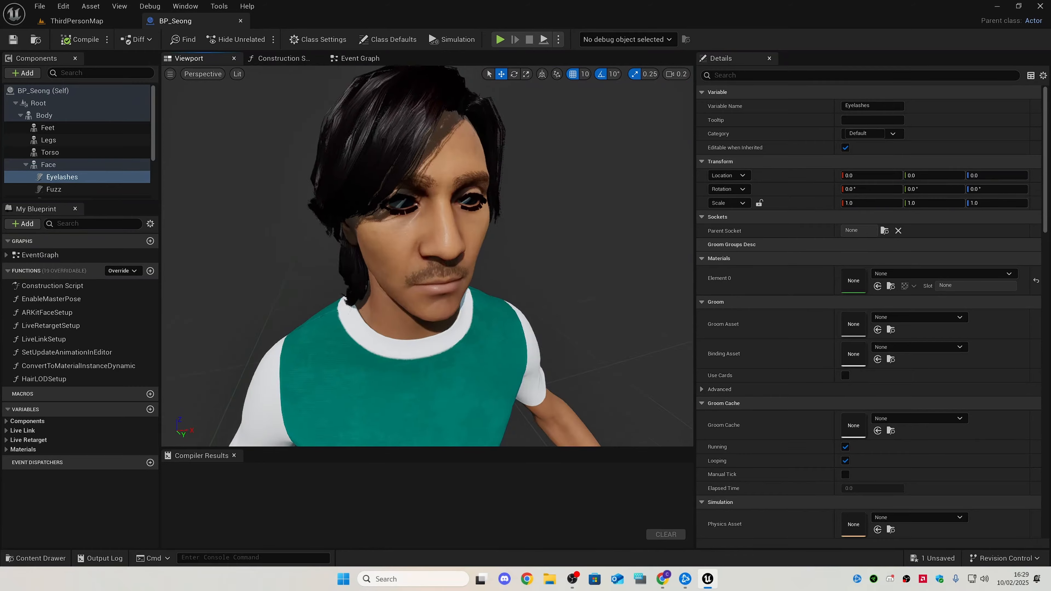
{"action": "left_click", "coordinate": [240, 20]}
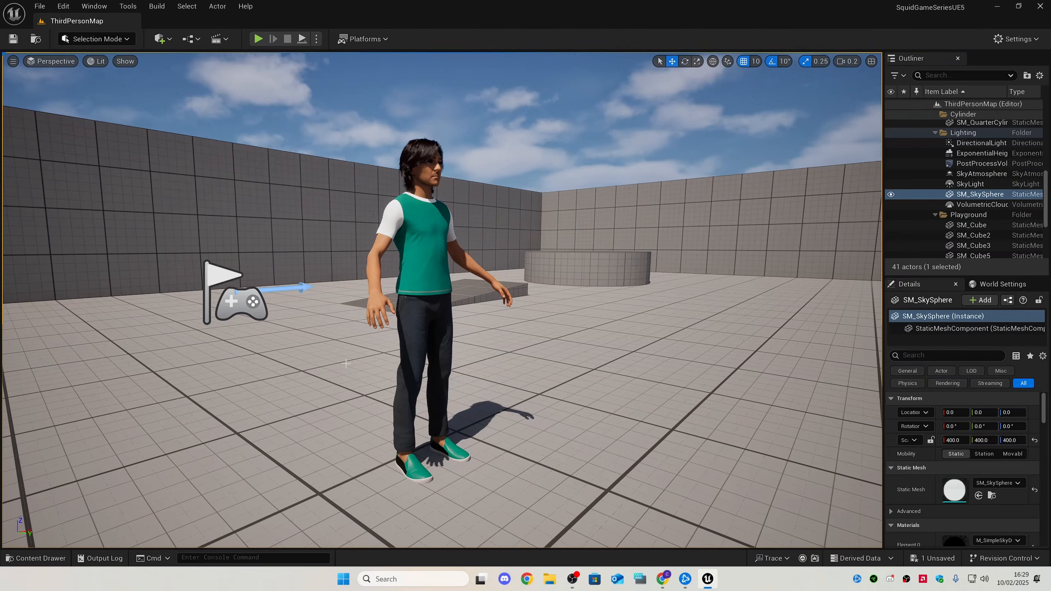
- Open the BP_Seong blueprint, followed by BP_ThirdPersonCharacter from the ThirdPerson Blueprints folder
{"action": "scroll", "coordinate": [463, 164], "scroll_direction": "up", "scroll_amount": 1}
{"action": "right_click_drag", "start_coordinate": [464, 165], "coordinate": [465, 179]}
{"action": "scroll", "coordinate": [465, 179], "scroll_direction": "up", "scroll_amount": 2}
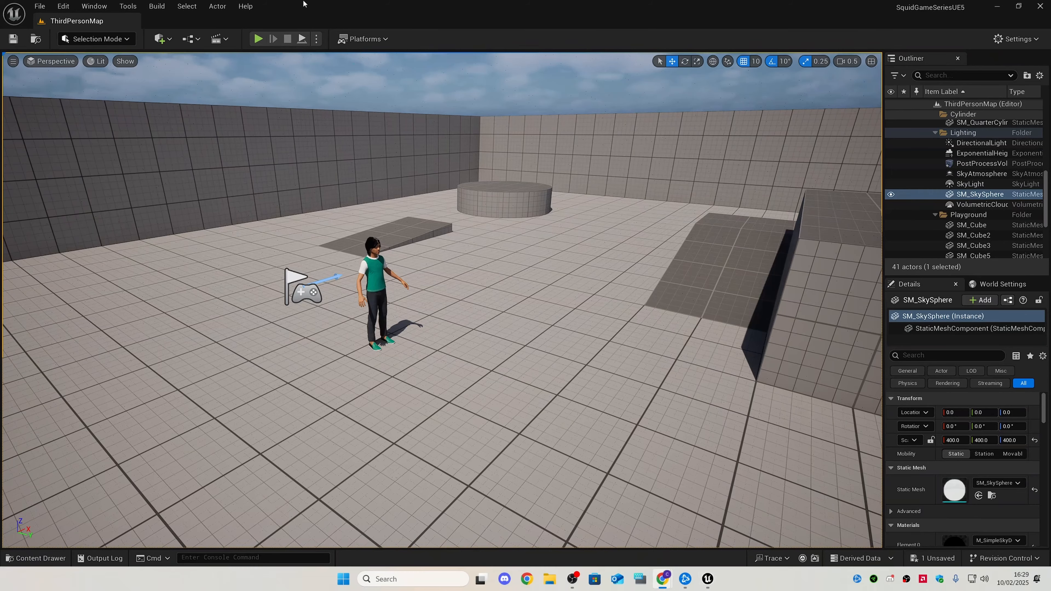
{"action": "key", "text": "ctrl+space"}
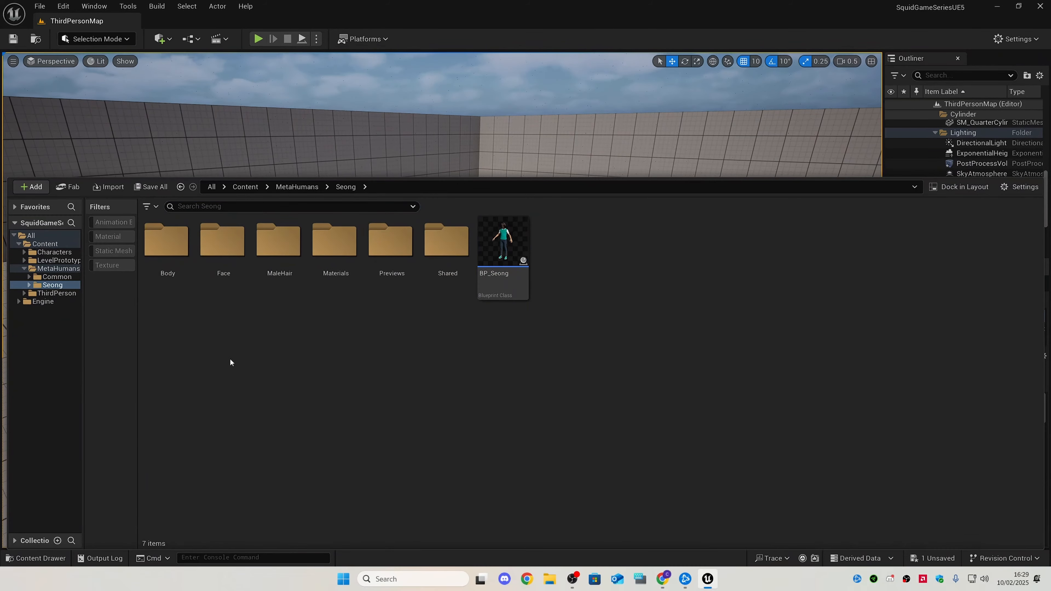
{"action": "double_click", "coordinate": [503, 249]}
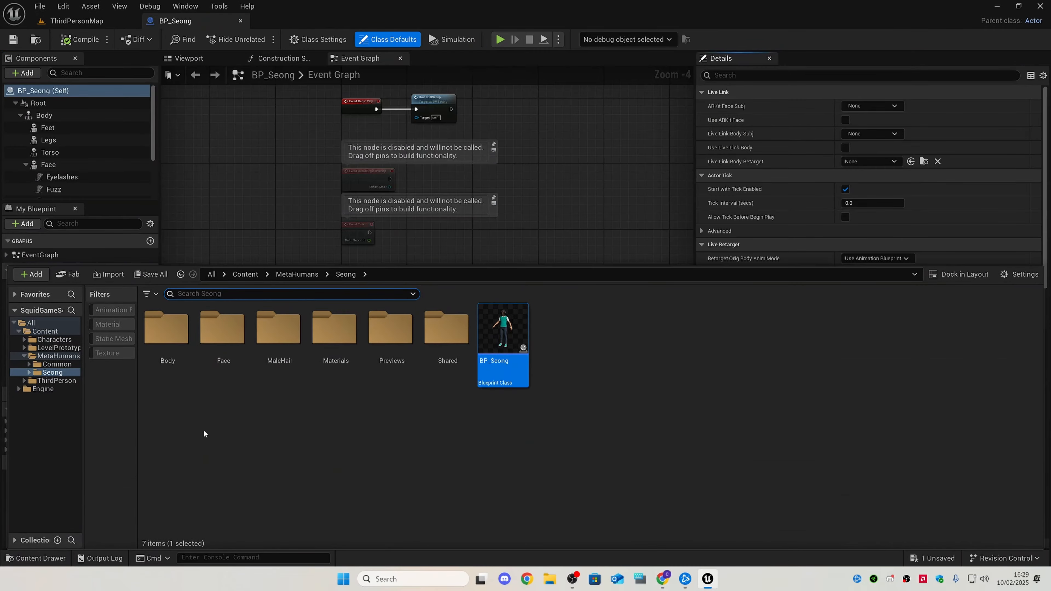
{"action": "left_click", "coordinate": [54, 381]}
{"action": "double_click", "coordinate": [164, 328]}
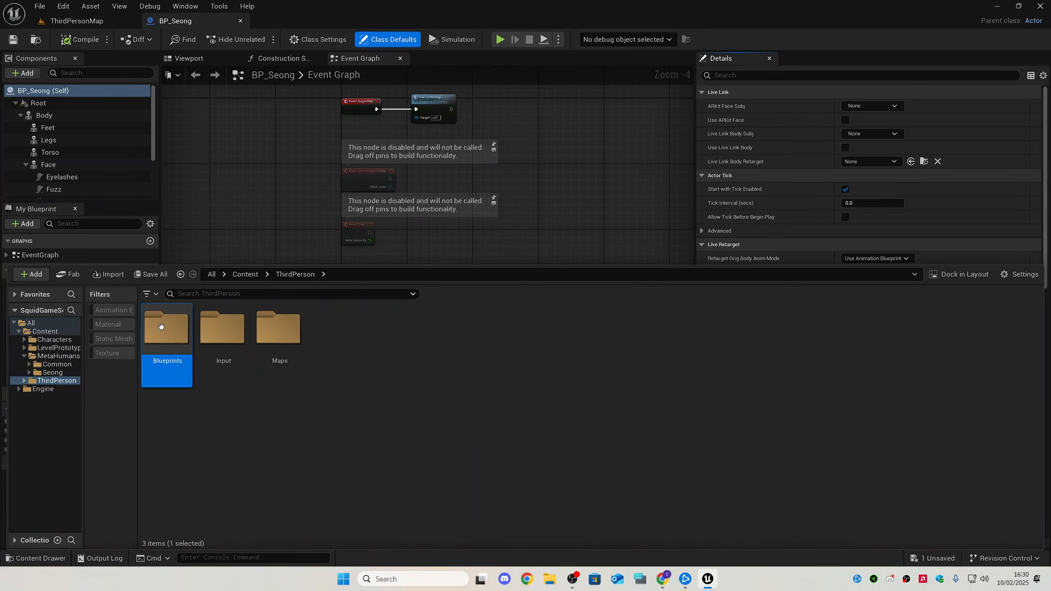
{"action": "double_click", "coordinate": [165, 328]}
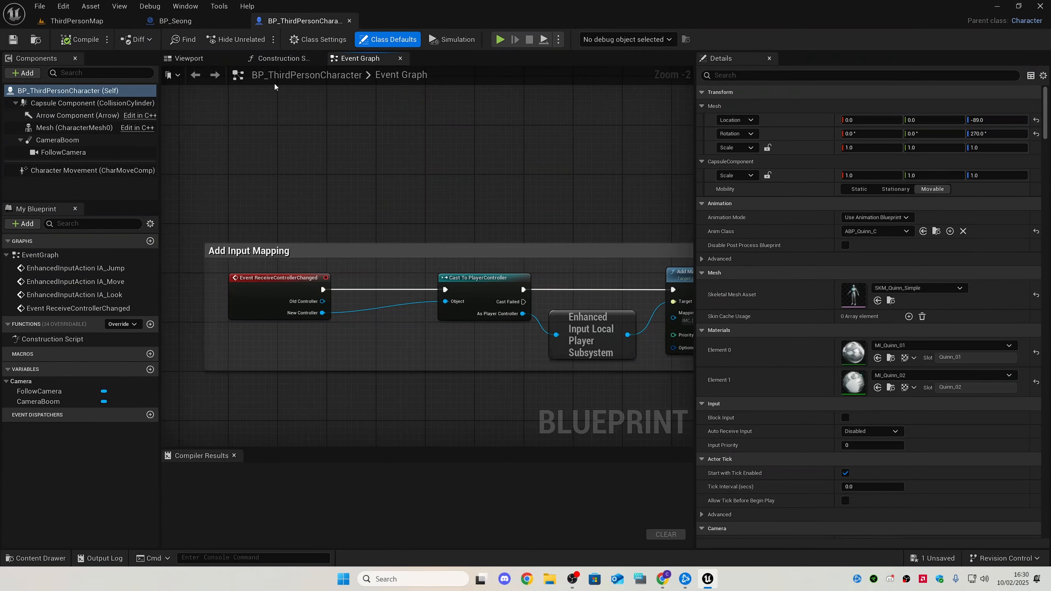
- Inspect the mannequin and its capsule in the BP_ThirdPersonCharacter blueprint viewport
{"action": "left_click", "coordinate": [190, 58]}
{"action": "mouse_move", "coordinate": [439, 219]}
{"action": "left_mouse_down"}
{"action": "mouse_move", "coordinate": [431, 218]}
{"action": "mouse_move", "coordinate": [434, 191]}
{"action": "mouse_move", "coordinate": [435, 207]}
{"action": "left_mouse_up"}
{"action": "key", "text": "s"}
{"action": "scroll", "coordinate": [433, 199], "scroll_direction": "down", "scroll_amount": 3}
{"action": "right_click_drag", "start_coordinate": [434, 207], "coordinate": [435, 209]}
{"action": "key", "text": "w"}
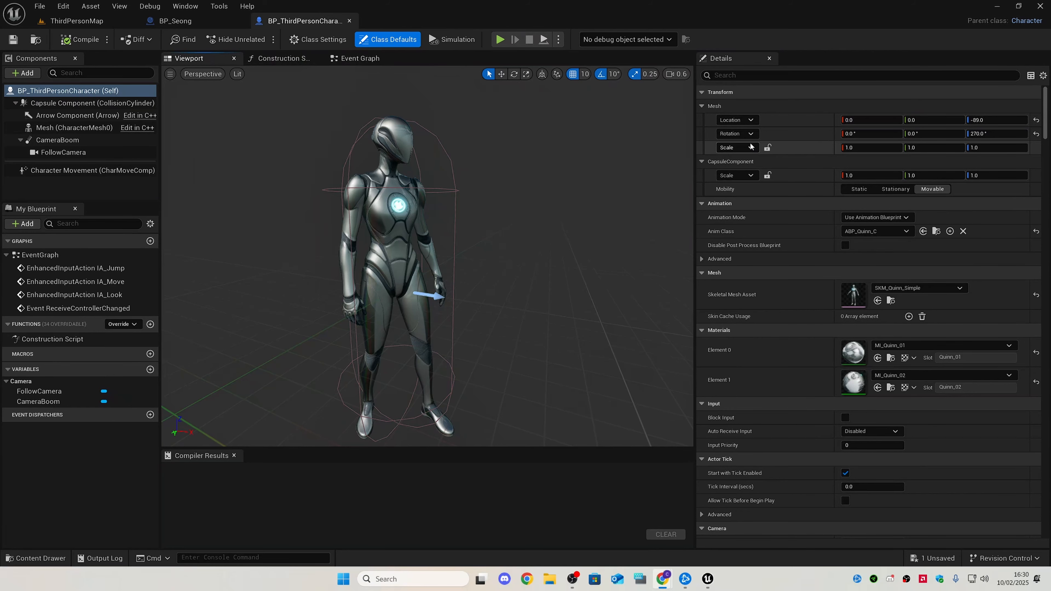
- Change the parent class of BP_Seong to BP_ThirdPersonCharacter in its class settings and compile the blueprint
{"action": "left_click", "coordinate": [207, 22]}
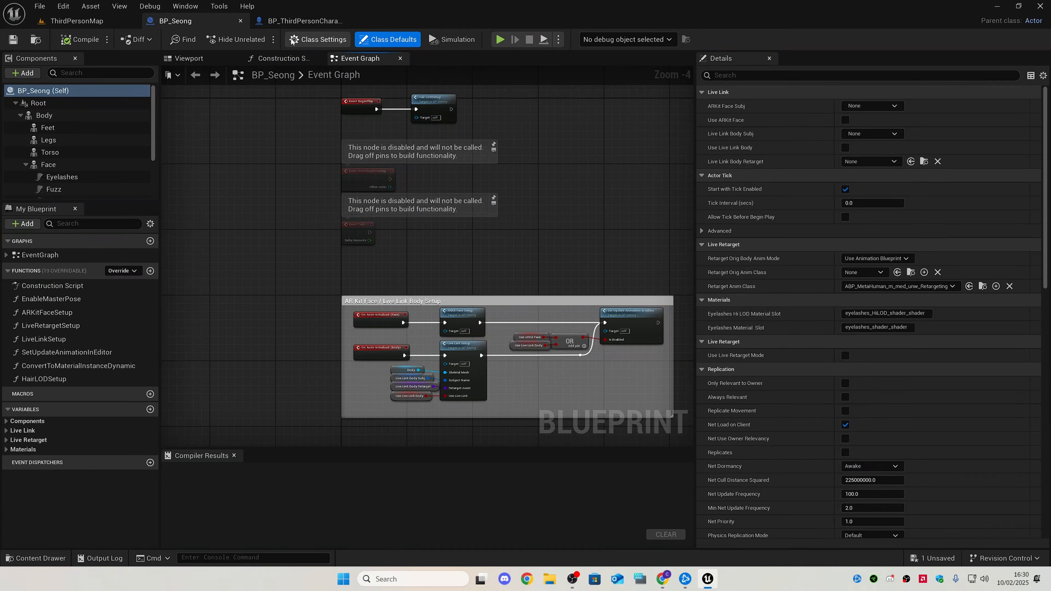
{"action": "left_click", "coordinate": [320, 45]}
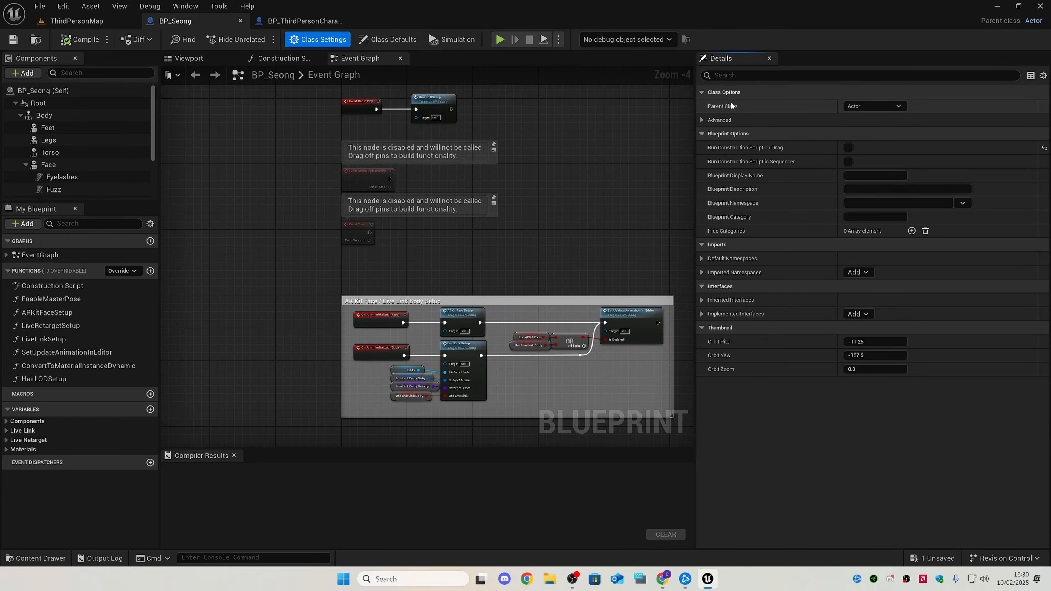
{"action": "left_click", "coordinate": [857, 107]}
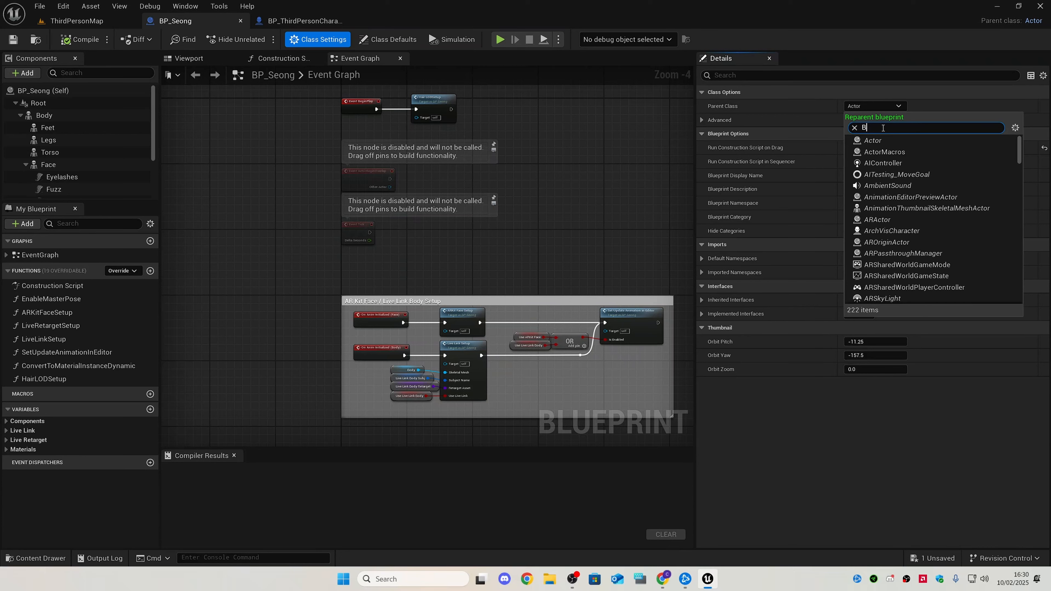
{"action": "type", "text": "BP_THI"}
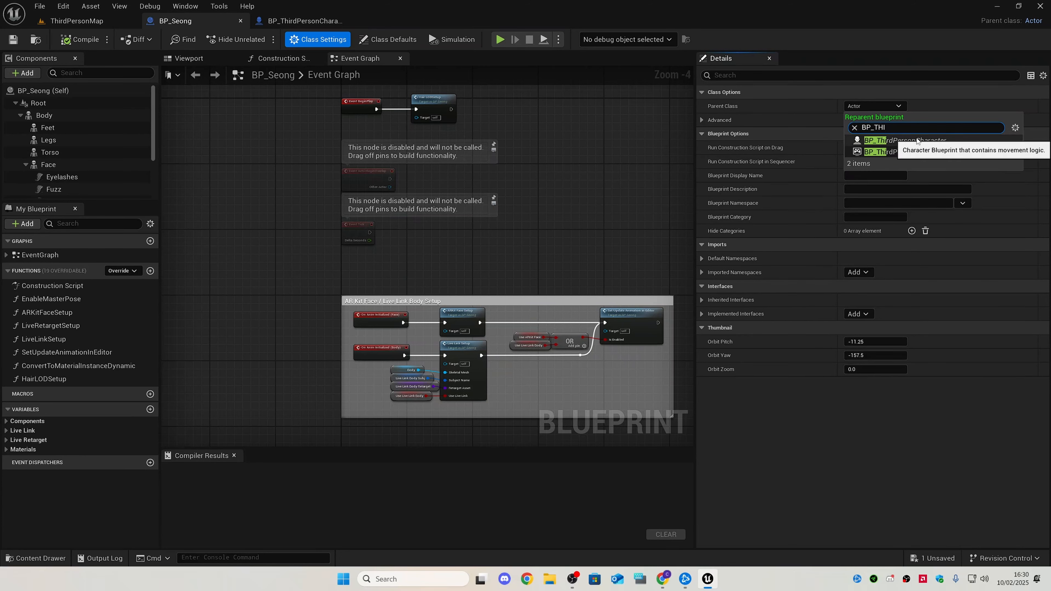
{"action": "left_click", "coordinate": [915, 139]}
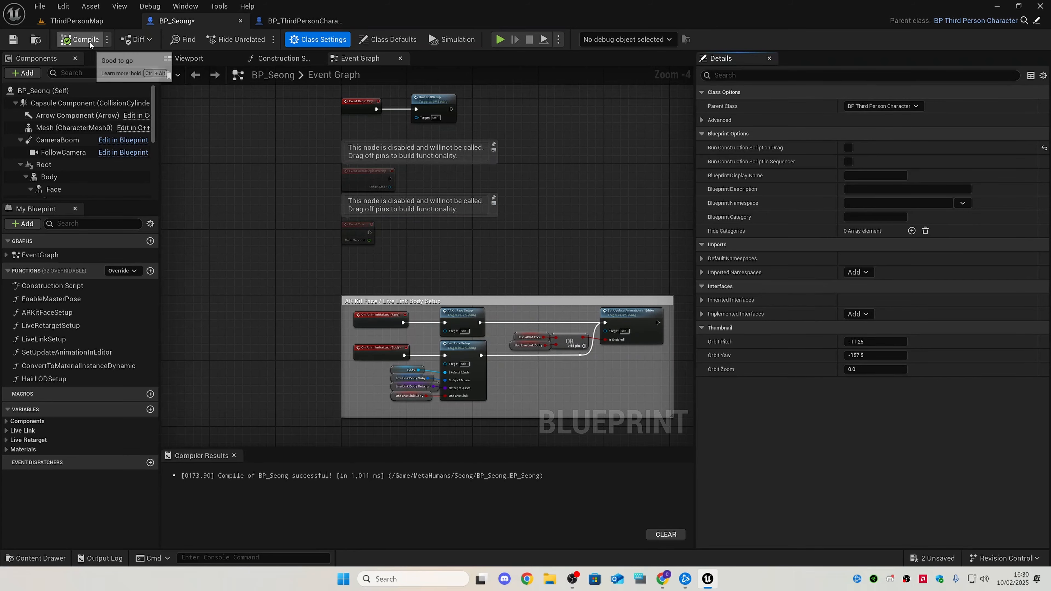
- Check the reparented character in ThirdPersonMap and return to the BP_Seong blueprint
{"action": "left_click", "coordinate": [85, 24]}
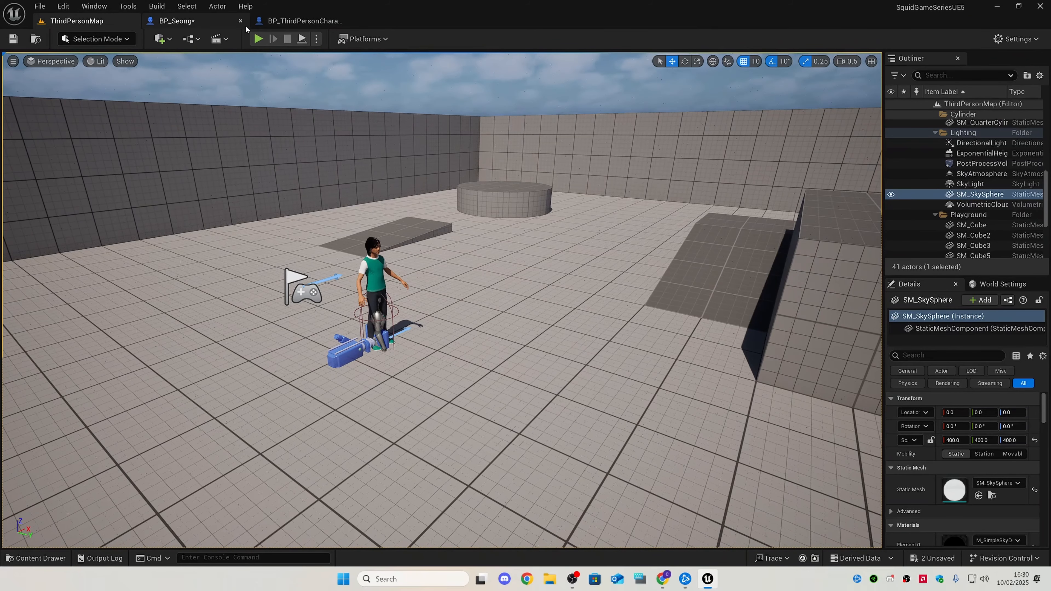
{"action": "left_click", "coordinate": [298, 21]}
{"action": "left_click", "coordinate": [207, 21]}
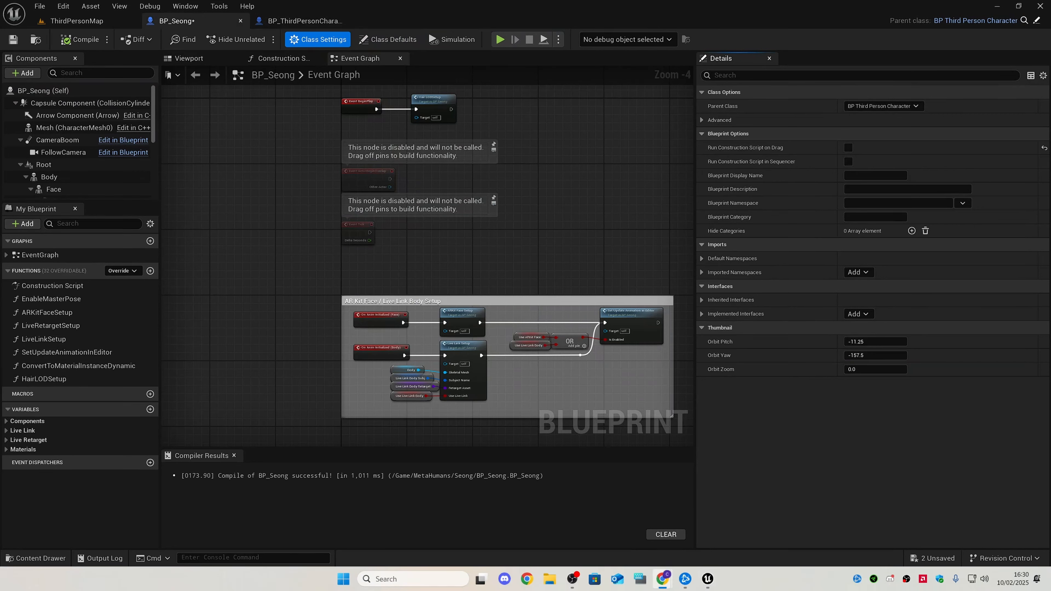
- Enlarge the component list of BP_Seong to show all components and inspect the character in the blueprint viewport
{"action": "left_click_drag", "start_coordinate": [78, 202], "coordinate": [78, 361]}
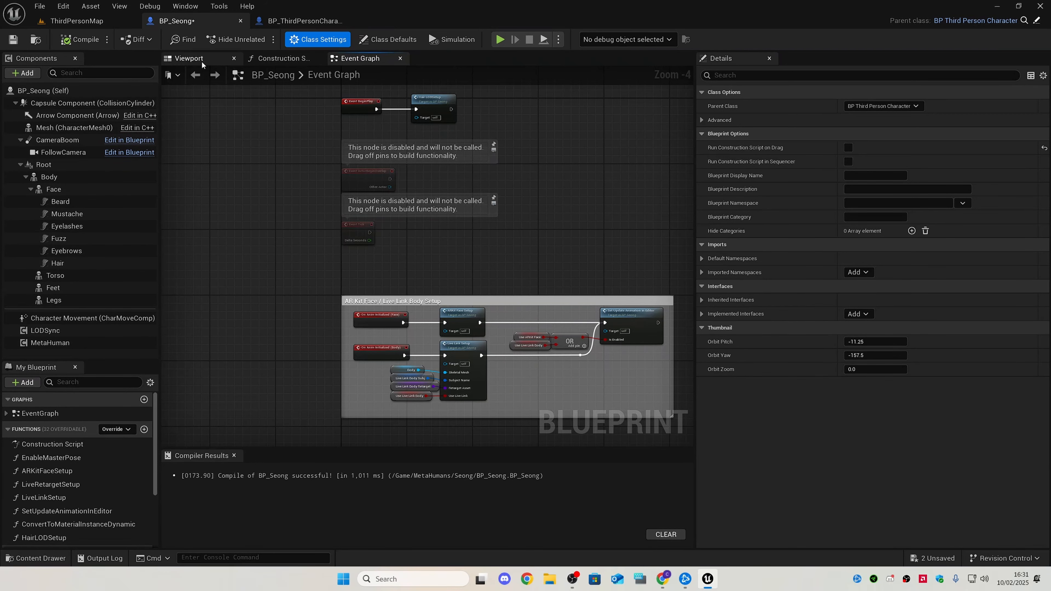
{"action": "left_click", "coordinate": [194, 59]}
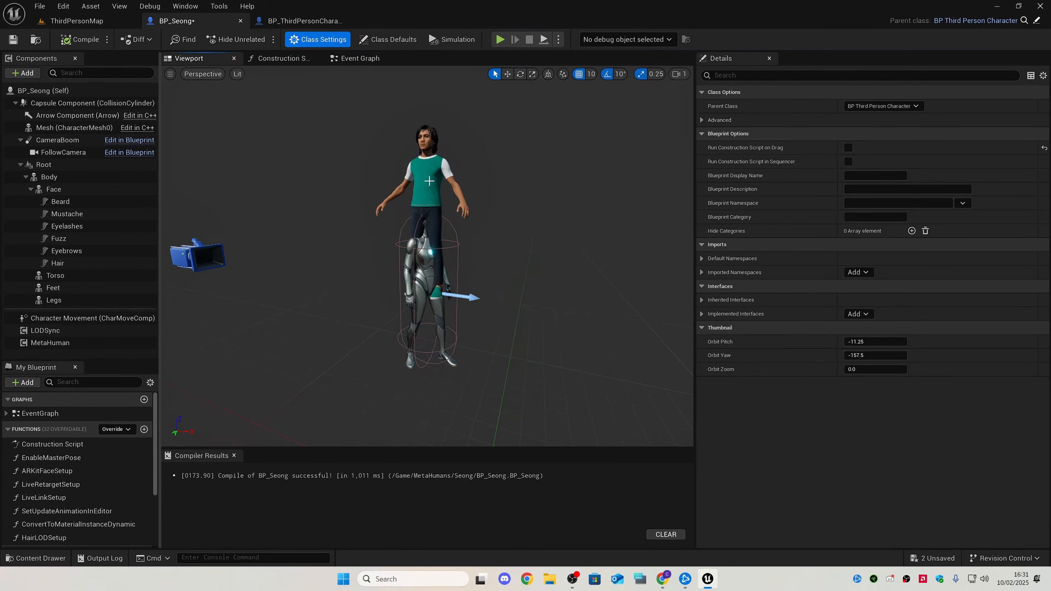
{"action": "mouse_move", "coordinate": [401, 145]}
{"action": "right_mouse_down"}
{"action": "mouse_move", "coordinate": [387, 128]}
{"action": "mouse_move", "coordinate": [407, 143]}
{"action": "mouse_move", "coordinate": [401, 150]}
{"action": "right_mouse_up"}
{"action": "key", "text": "w"}
{"action": "key", "text": "s"}
{"action": "scroll", "coordinate": [400, 145], "scroll_direction": "down", "scroll_amount": 1}
{"action": "key", "text": "w"}
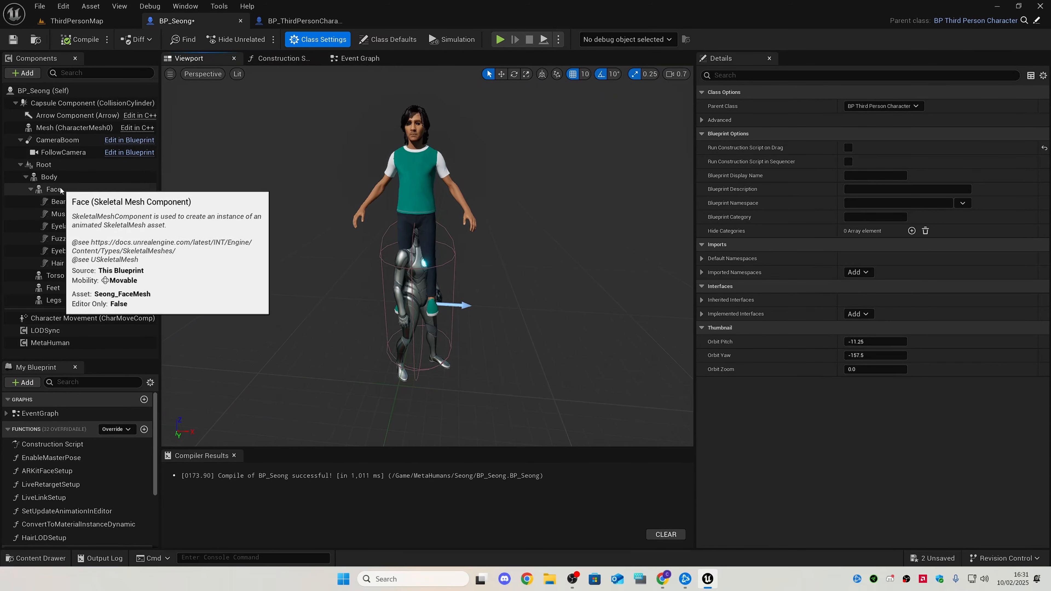
- Make the Body component, with all its child parts, a child of Mesh (CharacterMesh0)
{"action": "left_click", "coordinate": [52, 178]}
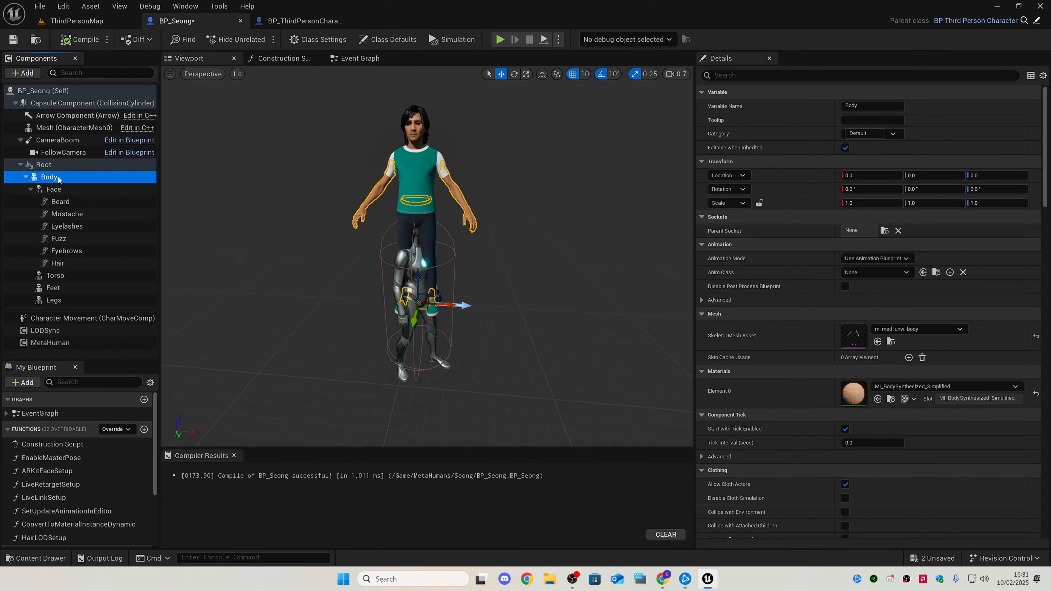
{"action": "left_click_drag", "start_coordinate": [59, 179], "coordinate": [61, 130]}
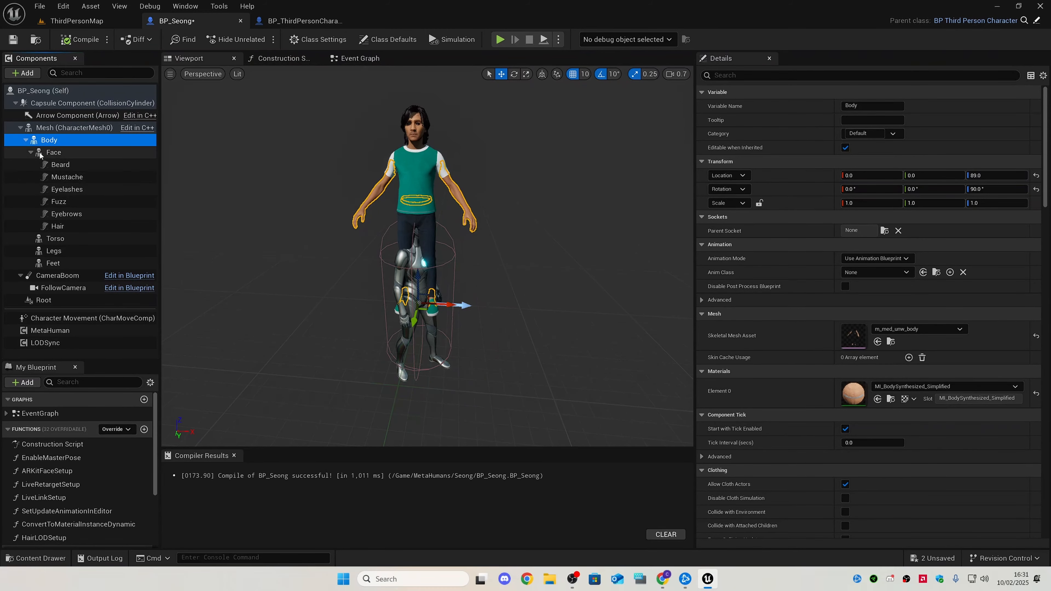
{"action": "left_click", "coordinate": [31, 153]}
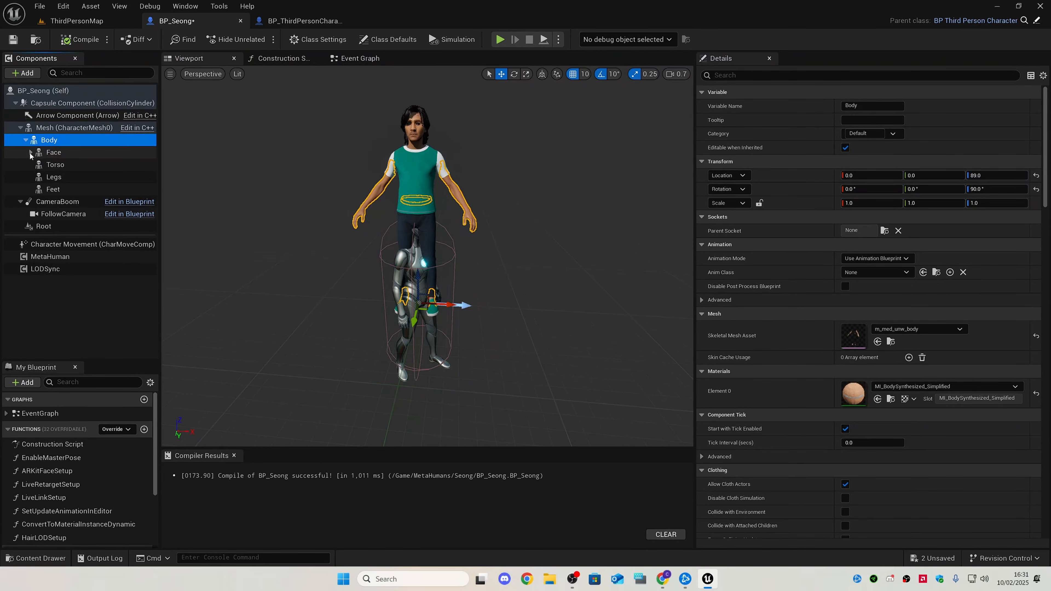
{"action": "left_click", "coordinate": [30, 155]}
{"action": "left_click", "coordinate": [30, 152]}
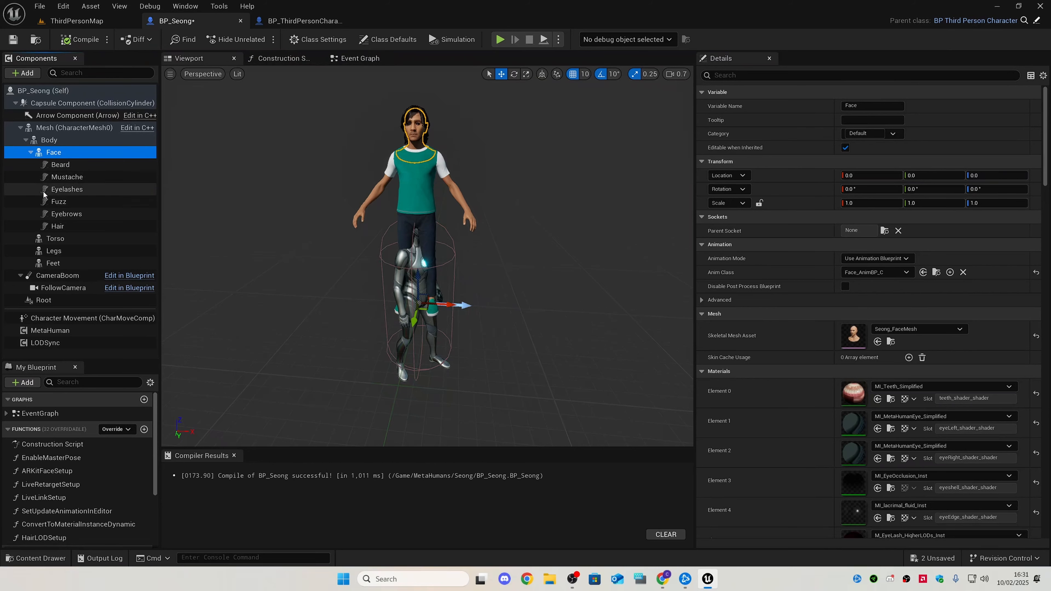
- Delete the leftover Root component and select the Body component
{"action": "left_click", "coordinate": [49, 301]}
{"action": "right_click", "coordinate": [53, 301]}
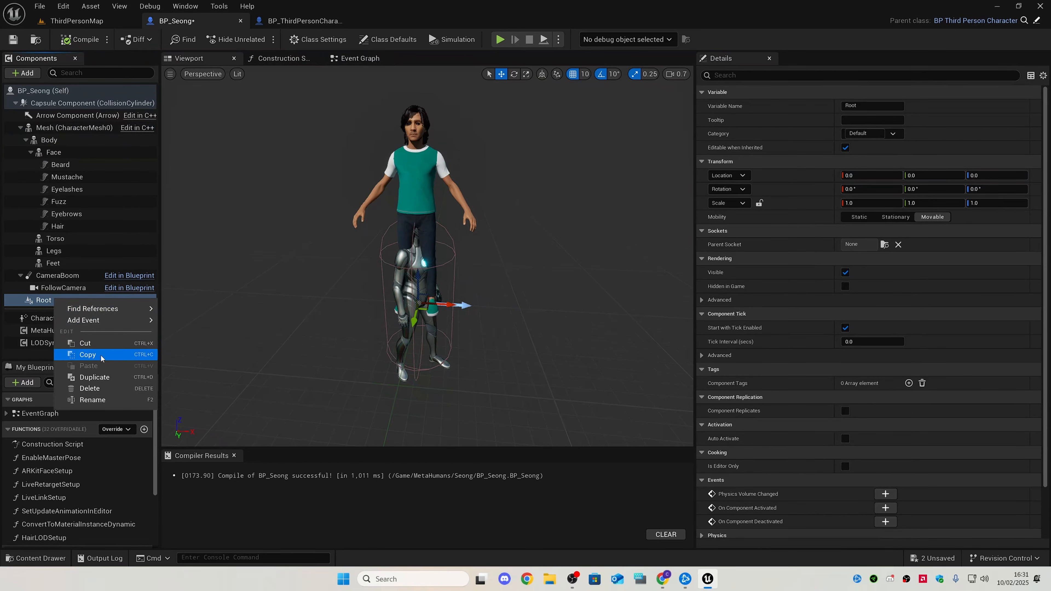
{"action": "left_click", "coordinate": [93, 389]}
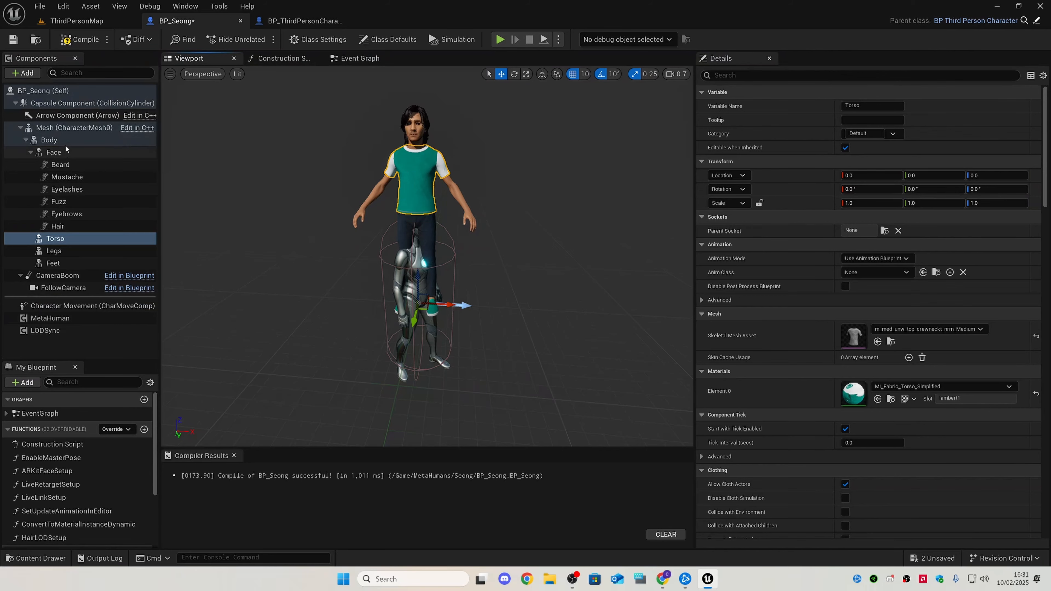
{"action": "left_click", "coordinate": [49, 140]}
{"action": "left_click", "coordinate": [71, 129]}
{"action": "left_click", "coordinate": [49, 140]}
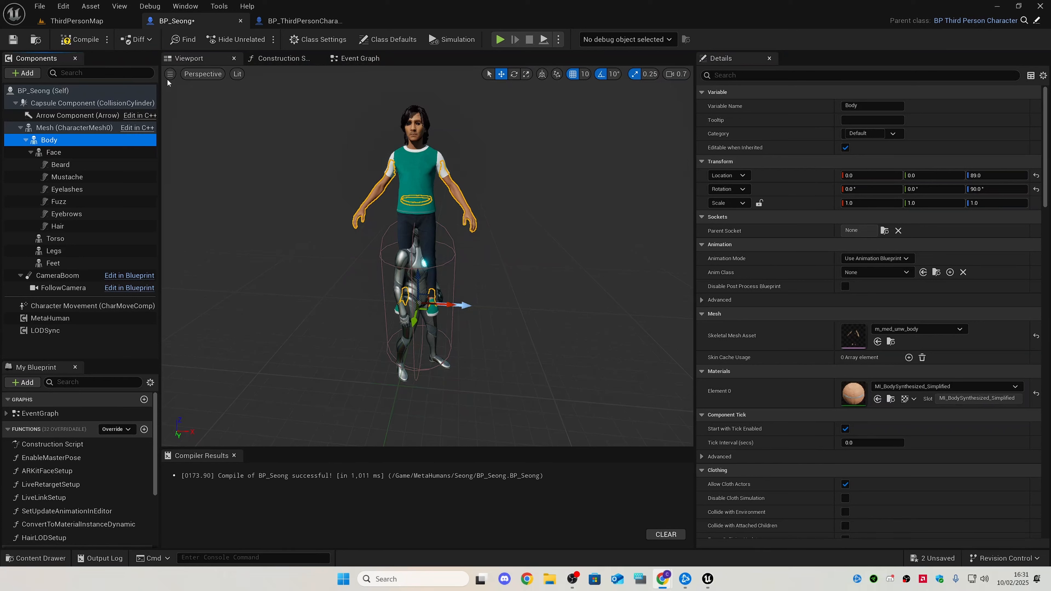
- Compile BP_Seong and set its Save on Compile option to Always
{"action": "left_click", "coordinate": [95, 43]}
{"action": "left_click", "coordinate": [107, 39]}
{"action": "mouse_move", "coordinate": [153, 58]}
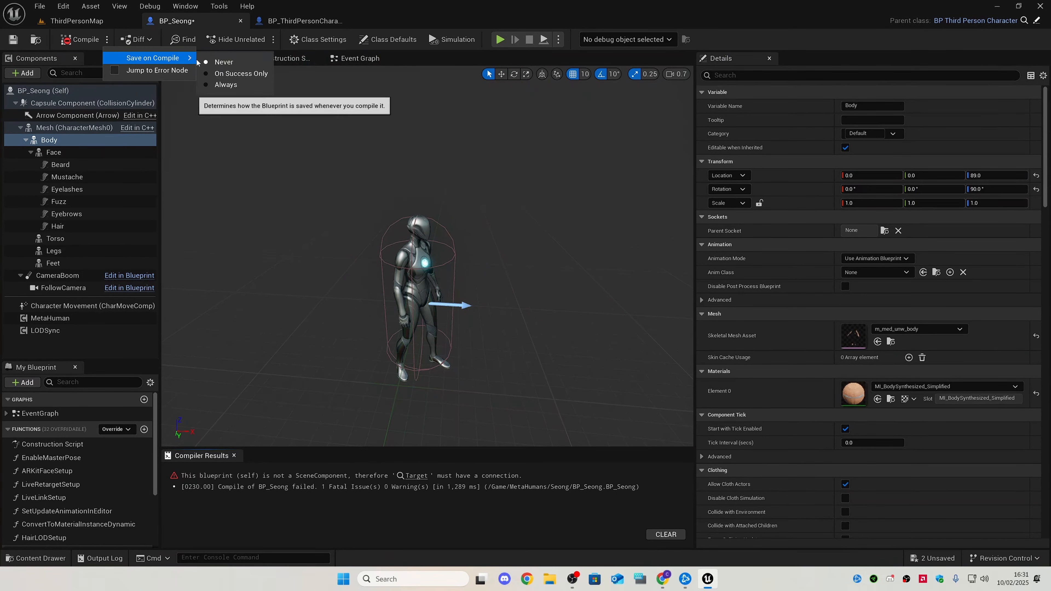
{"action": "left_click", "coordinate": [226, 84]}
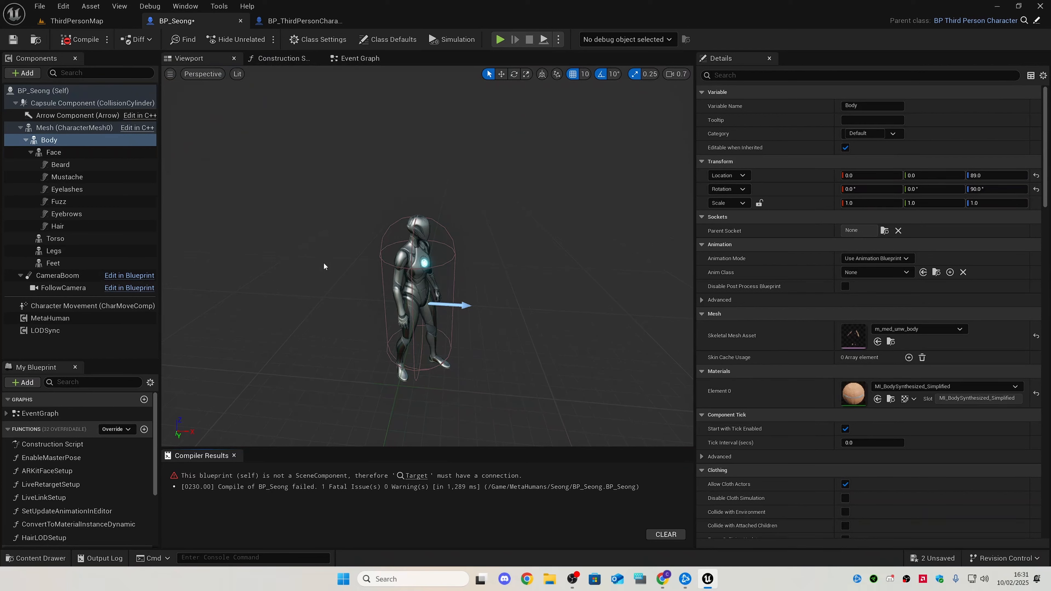
- Go from the compile error to the faulty Get Children Components node in the SetUpdateAnimationInEditor function
{"action": "key", "text": "s"}
{"action": "right_click_drag", "start_coordinate": [325, 266], "coordinate": [270, 263]}
{"action": "key", "text": "w"}
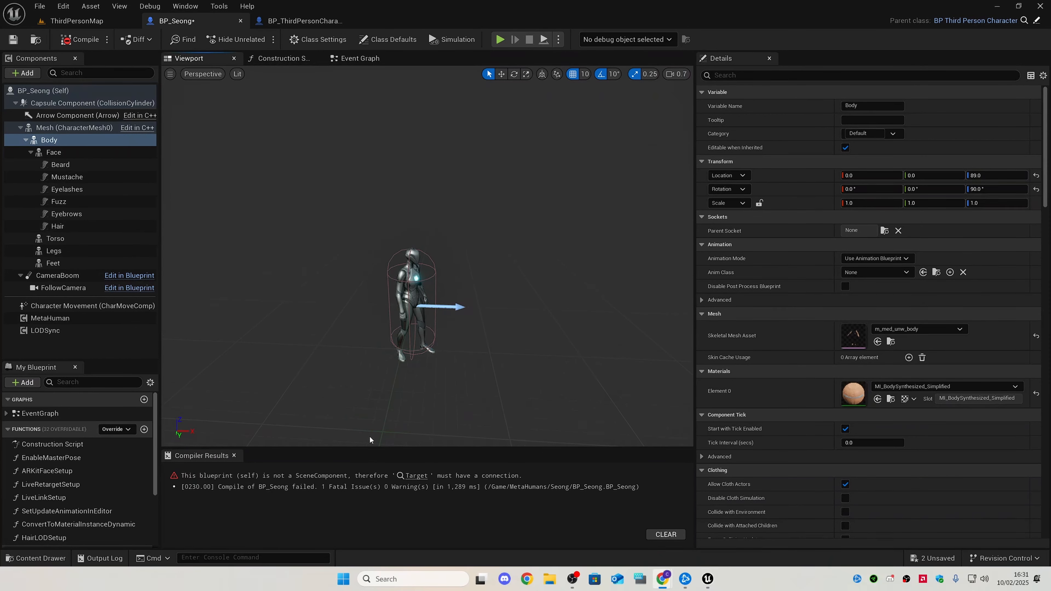
{"action": "left_click", "coordinate": [415, 476]}
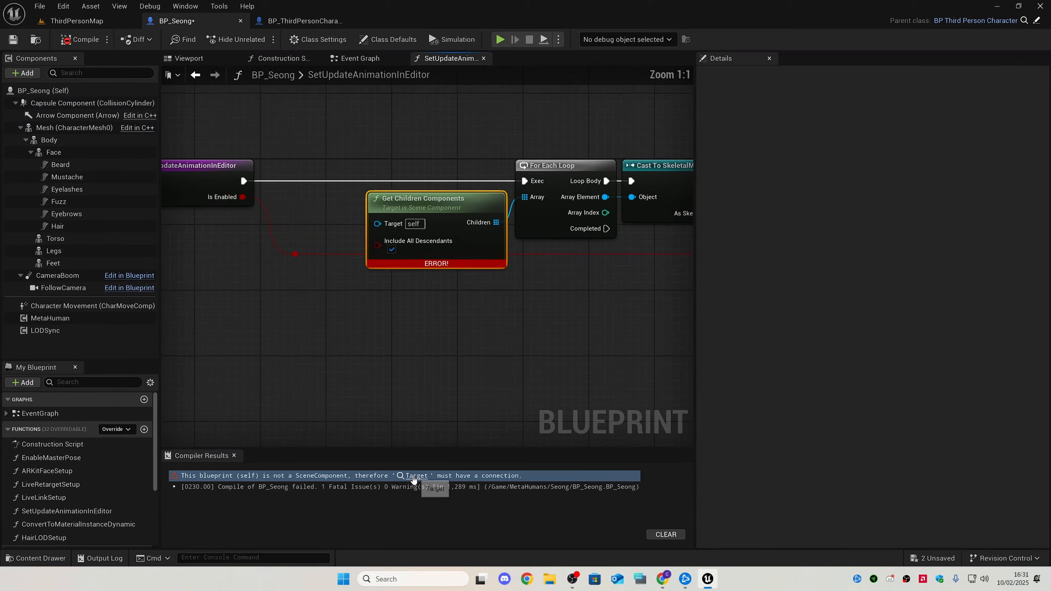
{"action": "scroll", "coordinate": [440, 417], "scroll_direction": "down", "scroll_amount": 6}
{"action": "scroll", "coordinate": [441, 414], "scroll_direction": "up", "scroll_amount": 3}
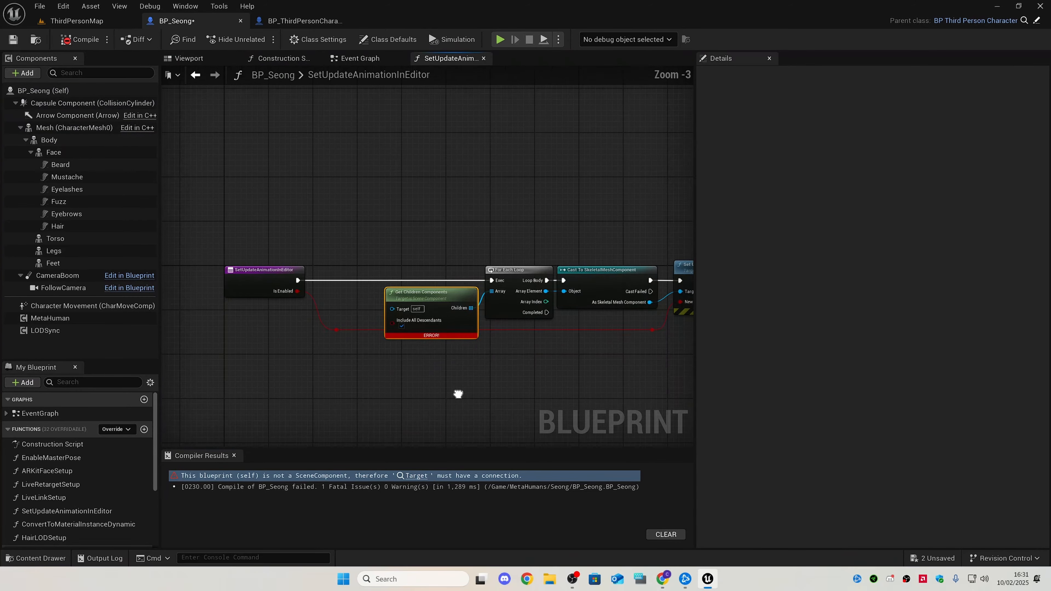
{"action": "right_click_drag", "start_coordinate": [322, 360], "coordinate": [388, 349]}
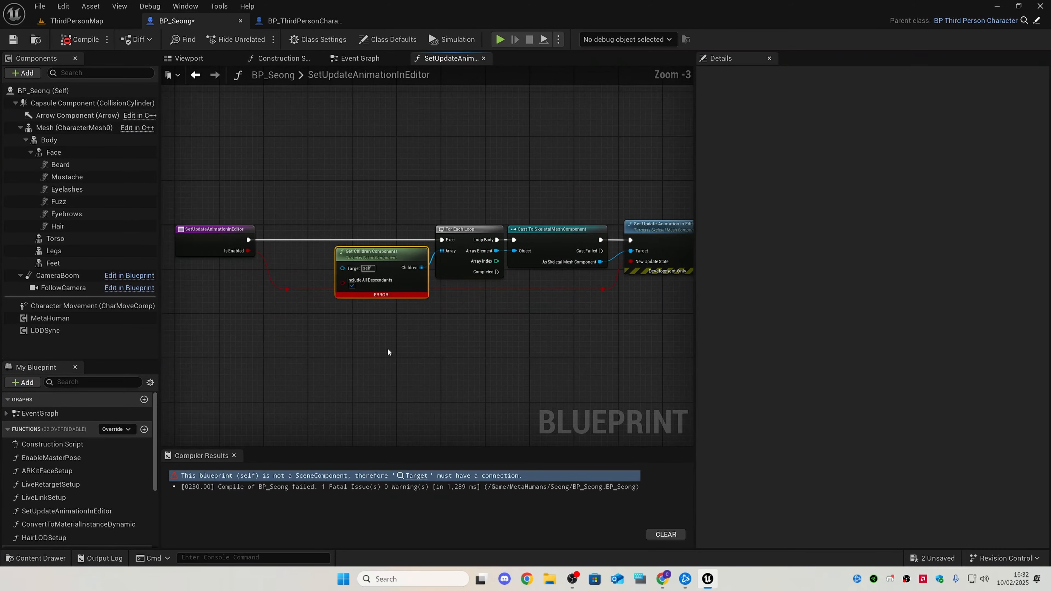
- Connect a Mesh reference to the Target of Get Children Components, place it beside that node, and compile the blueprint
{"action": "left_click", "coordinate": [84, 128]}
{"action": "left_click_drag", "start_coordinate": [84, 130], "coordinate": [347, 270]}
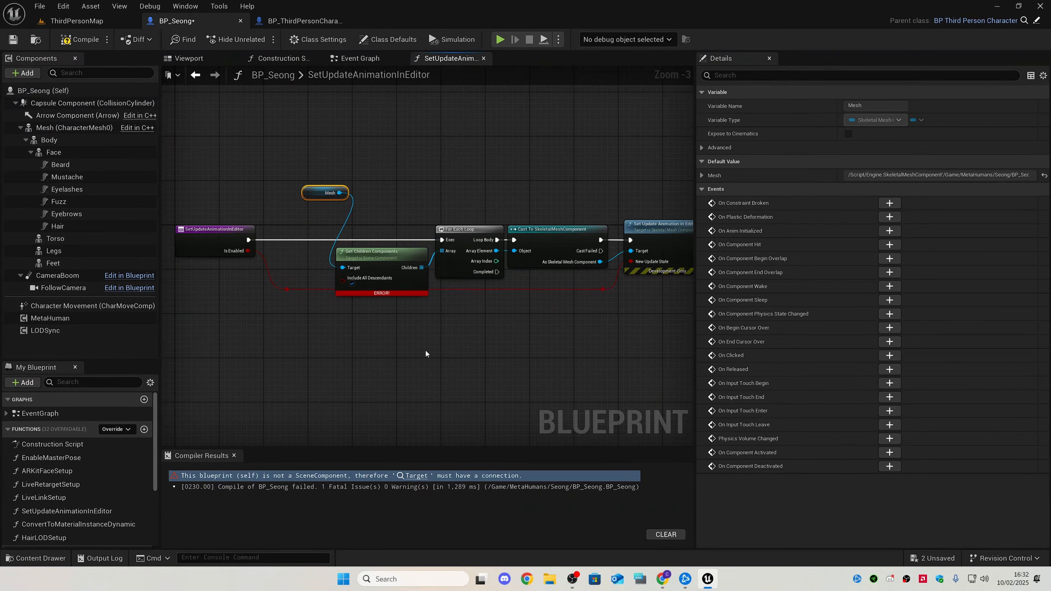
{"action": "left_click_drag", "start_coordinate": [314, 194], "coordinate": [291, 260]}
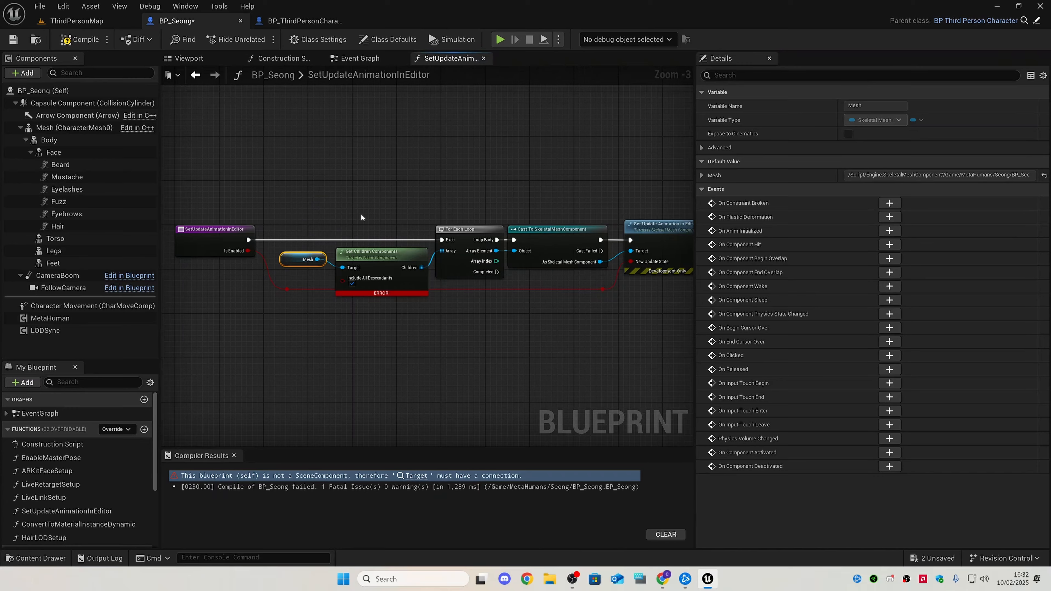
{"action": "right_click_drag", "start_coordinate": [392, 202], "coordinate": [365, 194]}
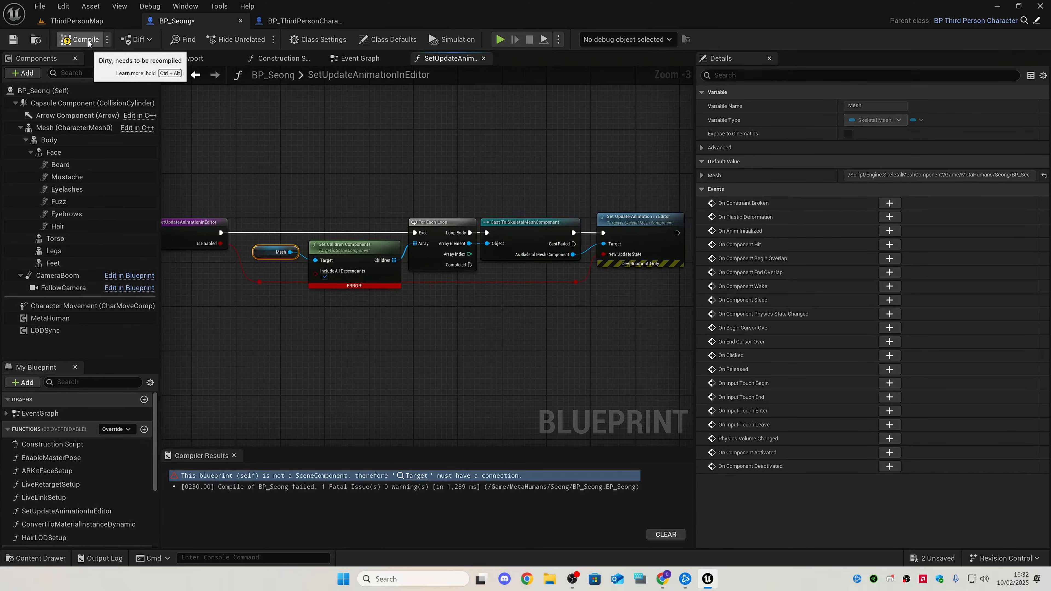
- Inspect the recompiled character in the blueprint viewport and select the Mesh (CharacterMesh0) component
{"action": "left_click", "coordinate": [190, 58]}
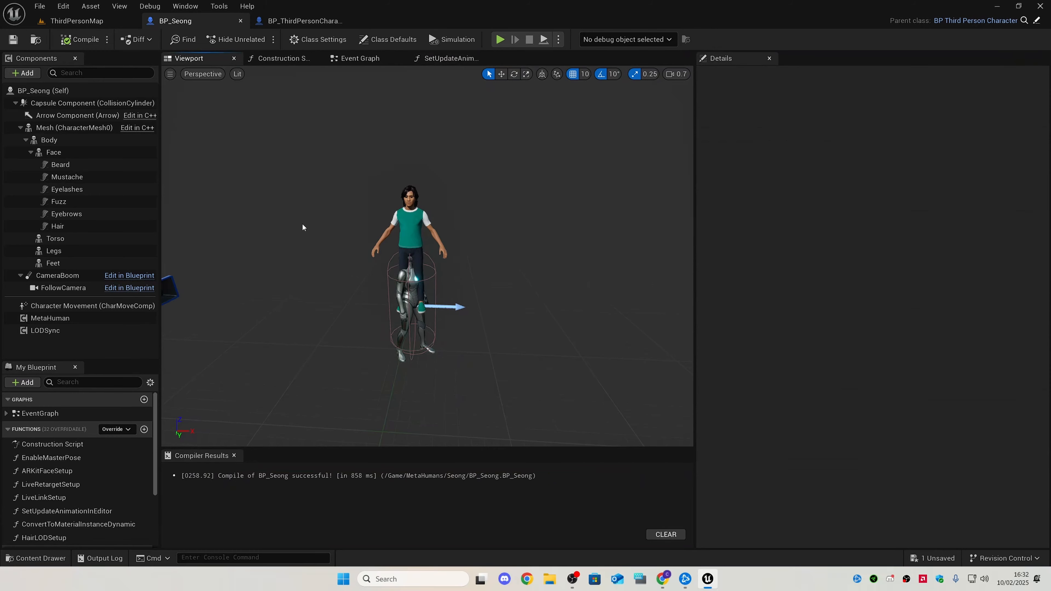
{"action": "mouse_move", "coordinate": [303, 228]}
{"action": "right_mouse_down"}
{"action": "mouse_move", "coordinate": [285, 215]}
{"action": "mouse_move", "coordinate": [289, 234]}
{"action": "mouse_move", "coordinate": [299, 225]}
{"action": "right_mouse_up"}
{"action": "key", "text": "w"}
{"action": "key", "text": "s"}
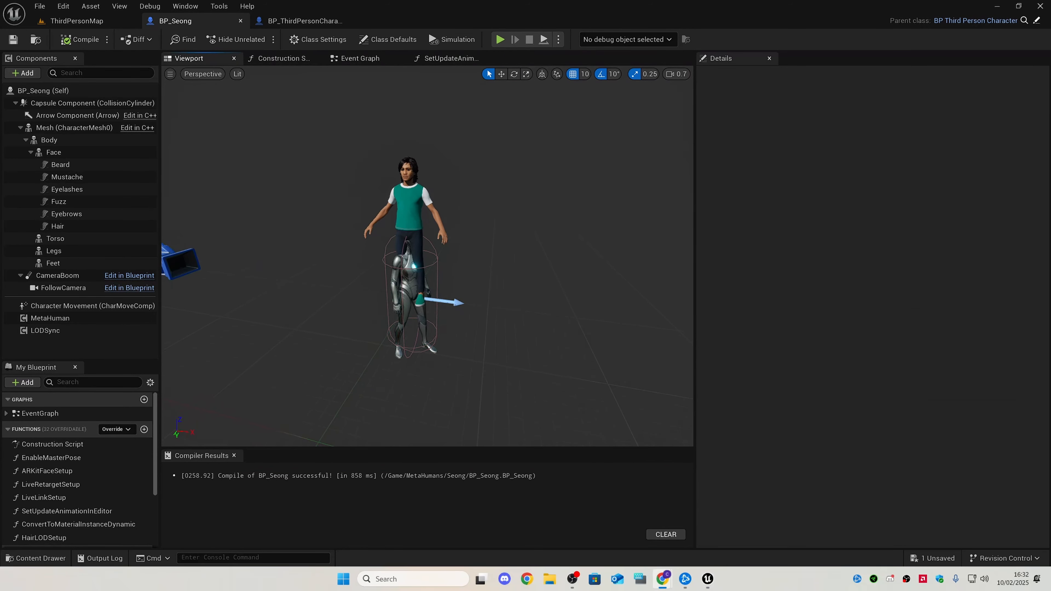
{"action": "left_click", "coordinate": [100, 128]}
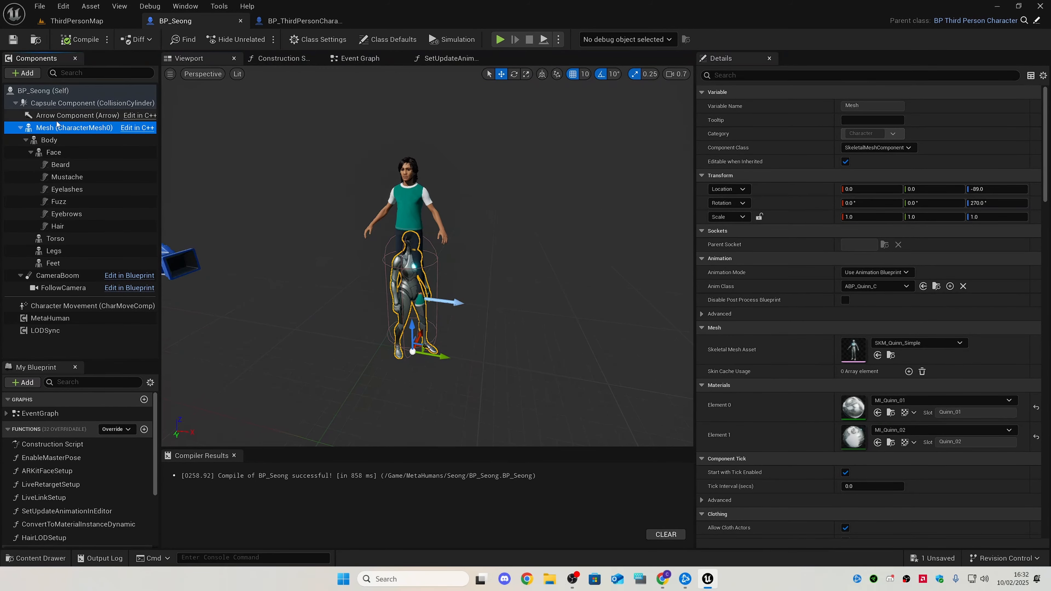
- Reset the Body component's location and rotation to 0 and check its alignment with the mannequin from several angles
{"action": "left_click", "coordinate": [49, 140]}
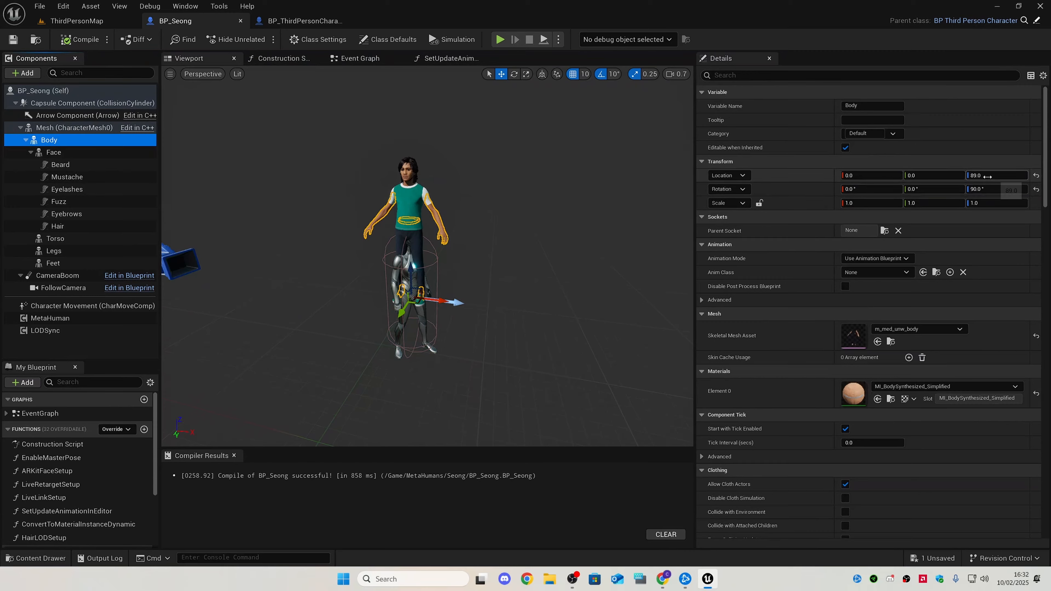
{"action": "left_click", "coordinate": [1037, 176]}
{"action": "left_click", "coordinate": [1037, 190]}
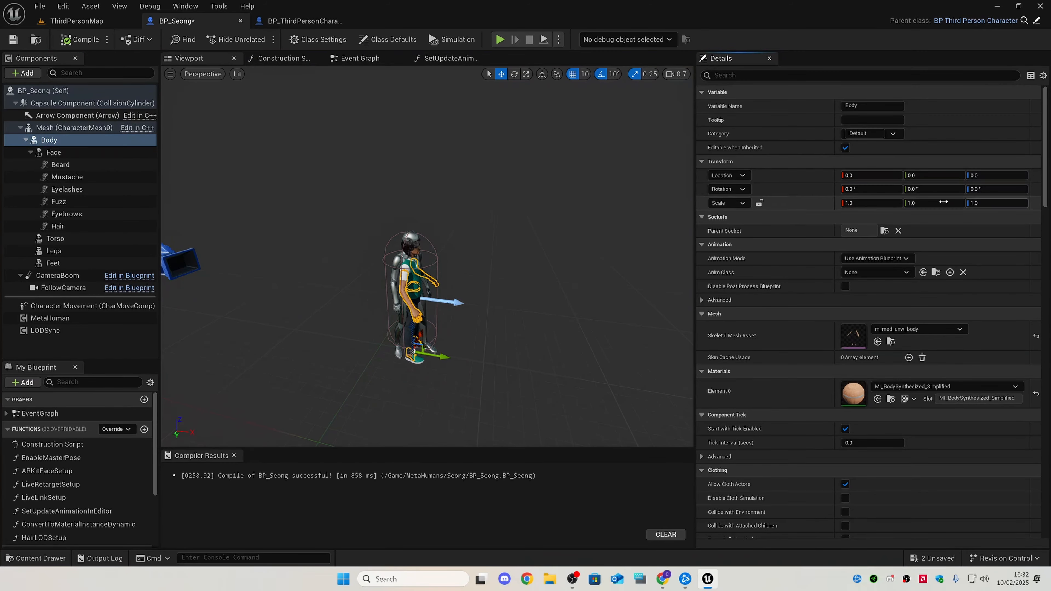
{"action": "right_click_drag", "start_coordinate": [572, 236], "coordinate": [438, 249]}
{"action": "mouse_move", "coordinate": [280, 115]}
{"action": "right_mouse_down"}
{"action": "mouse_move", "coordinate": [298, 124]}
{"action": "mouse_move", "coordinate": [279, 116]}
{"action": "right_mouse_up"}
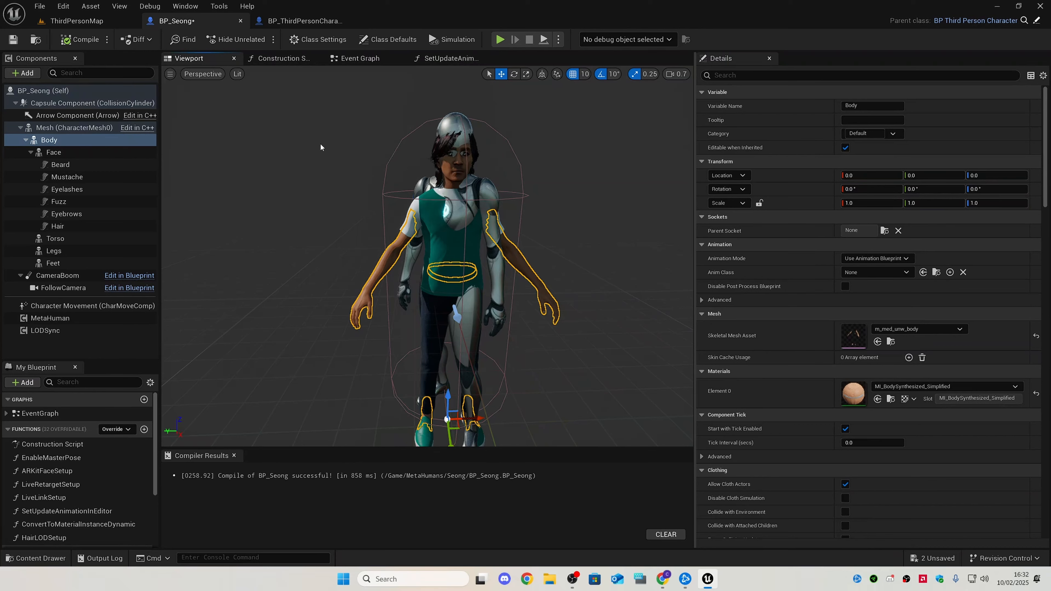
{"action": "left_click", "coordinate": [85, 162]}
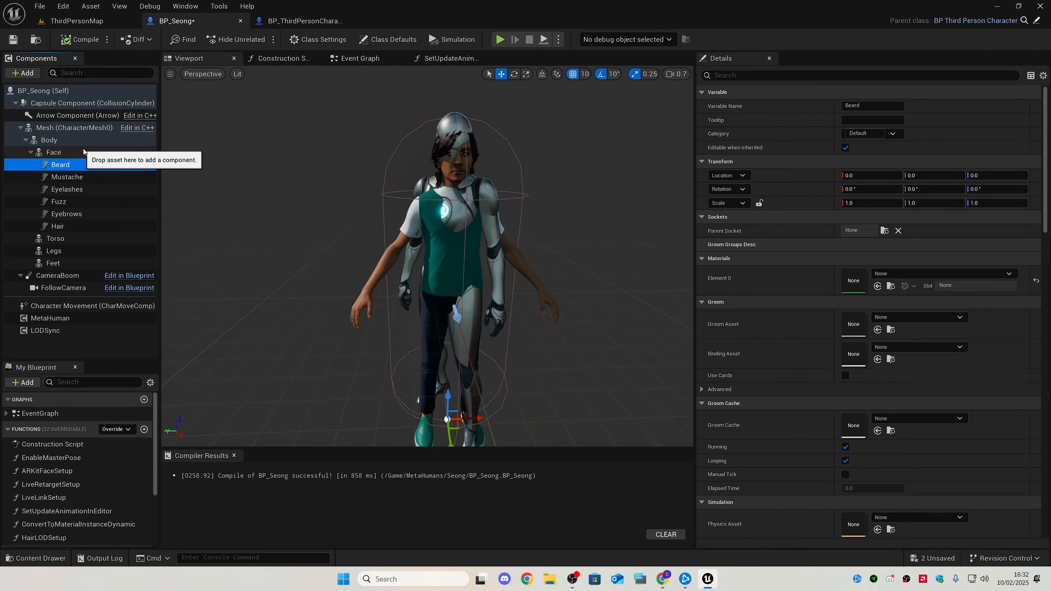
{"action": "right_click_drag", "start_coordinate": [290, 174], "coordinate": [402, 182]}
{"action": "key", "text": "s"}
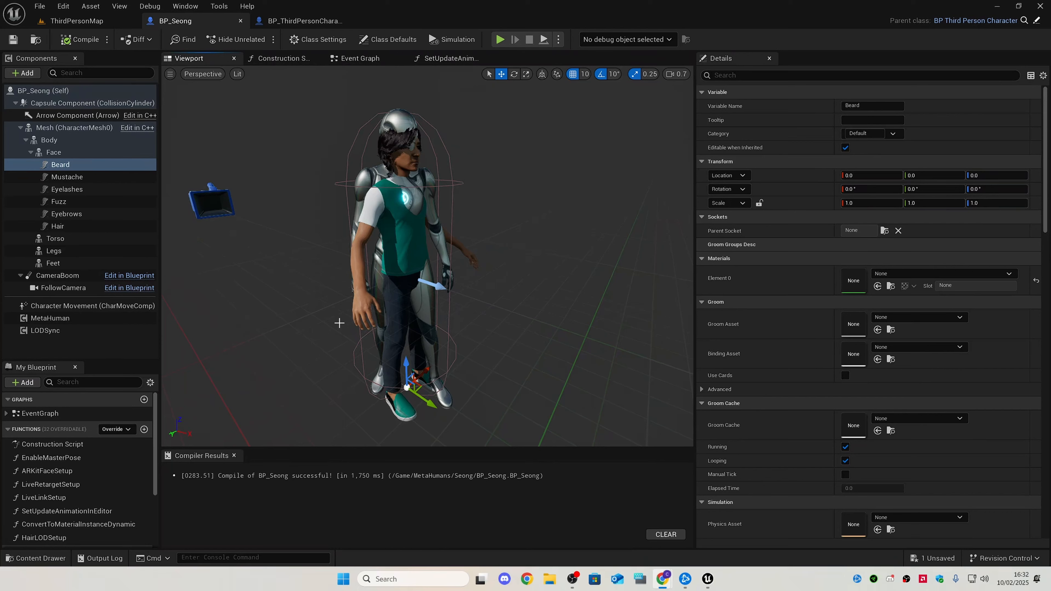
- Enable Use Live Retarget Mode as the default value of the UseLiveRetargetMode variable in the Live Retarget category
{"action": "scroll", "coordinate": [98, 448], "scroll_direction": "down", "scroll_amount": 5}
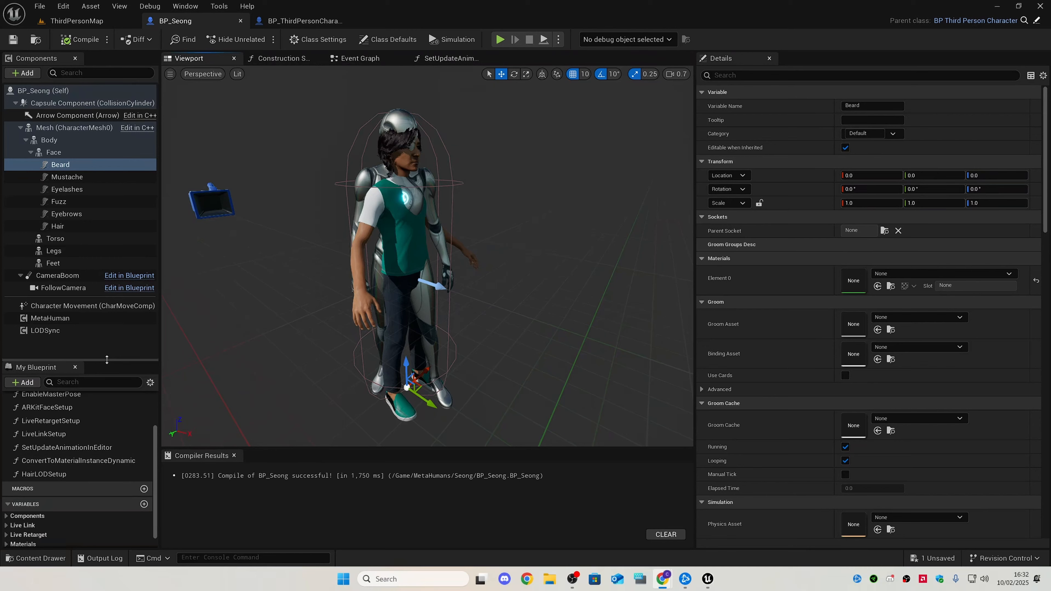
{"action": "left_click_drag", "start_coordinate": [107, 360], "coordinate": [107, 232]}
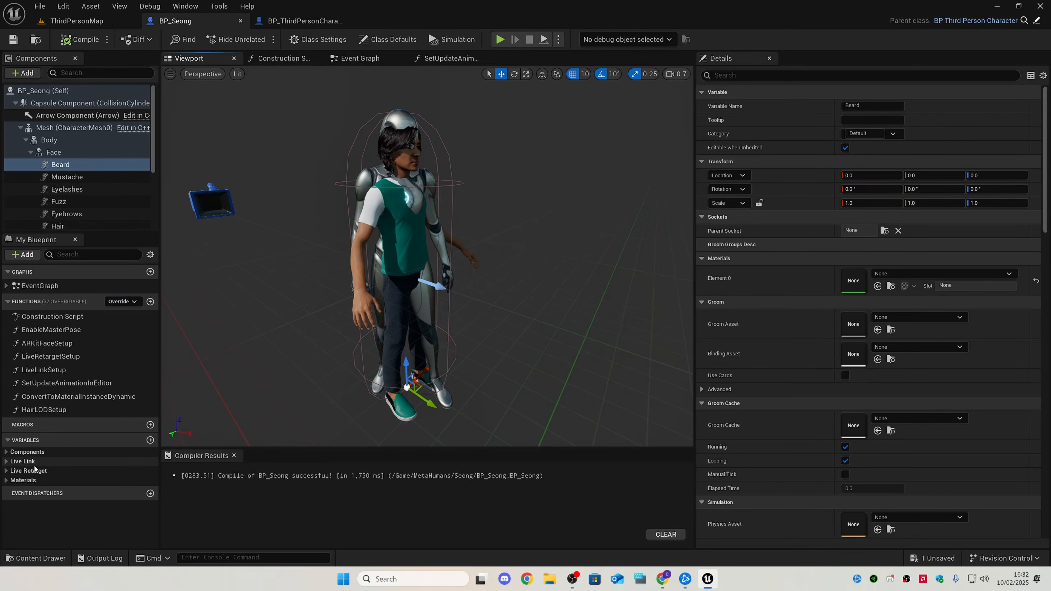
{"action": "left_click", "coordinate": [23, 471]}
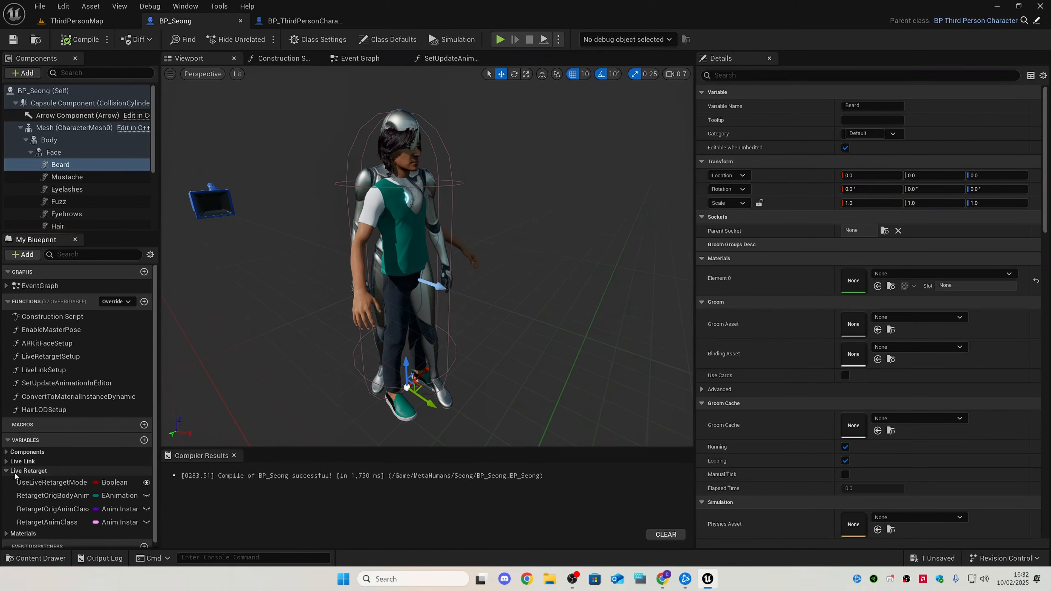
{"action": "left_click", "coordinate": [53, 483]}
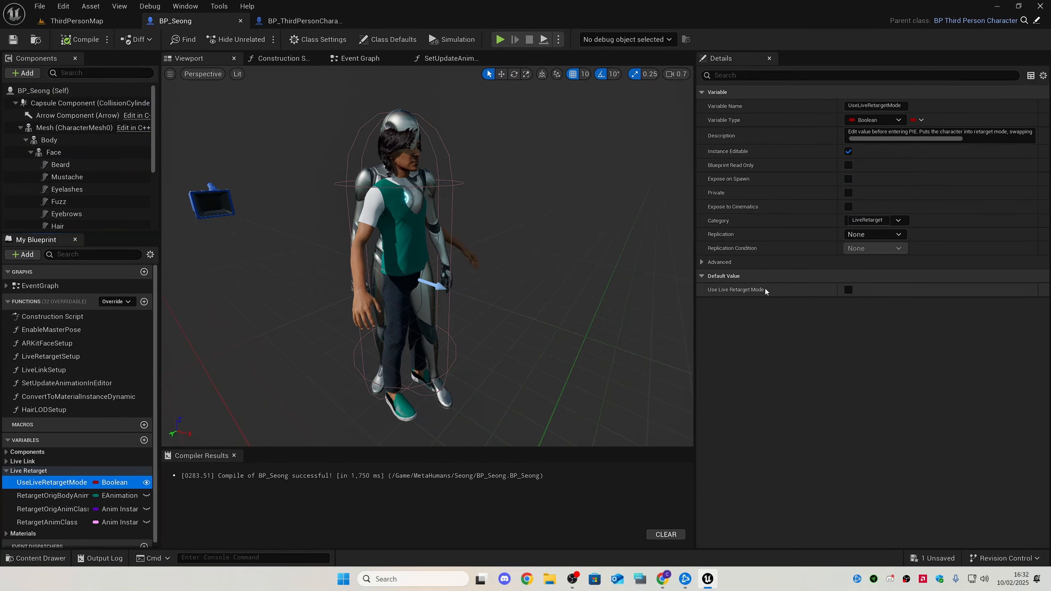
{"action": "left_click", "coordinate": [848, 291]}
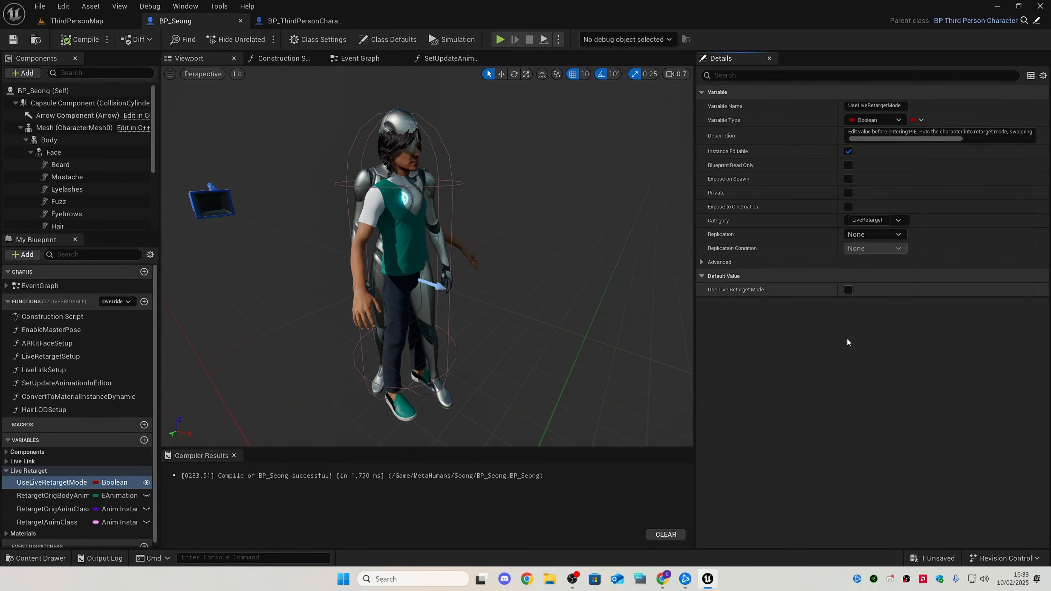
{"action": "mouse_move", "coordinate": [516, 305]}
{"action": "right_mouse_down"}
{"action": "mouse_move", "coordinate": [580, 298]}
{"action": "mouse_move", "coordinate": [523, 298]}
{"action": "right_mouse_up"}
{"action": "key", "text": "w"}
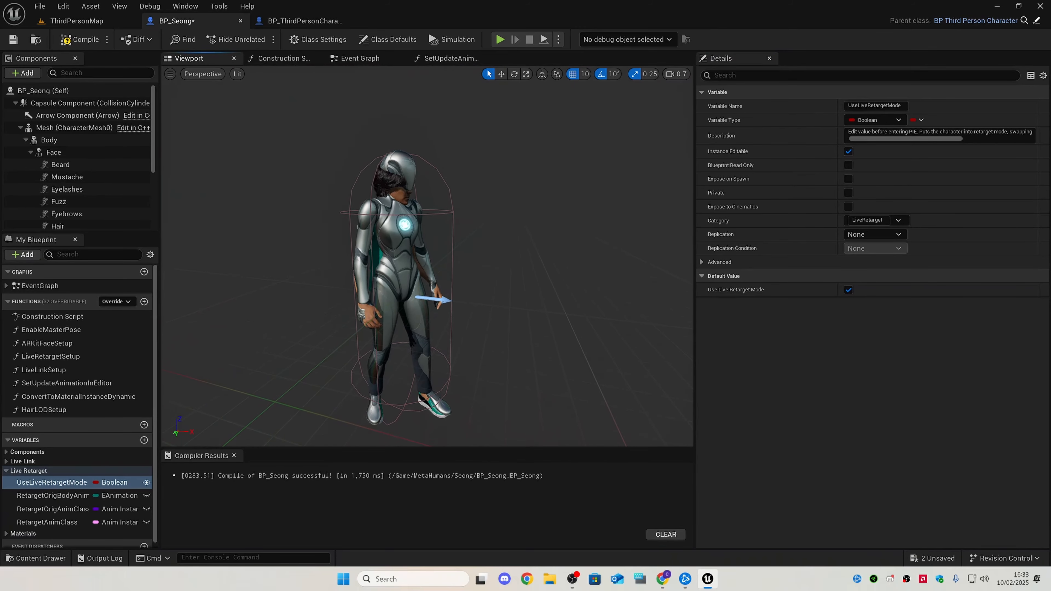
- Compile BP_Seong and inspect the overlap of the mannequin mesh and the MetaHuman body
{"action": "left_click", "coordinate": [401, 222]}
{"action": "key", "text": "w"}
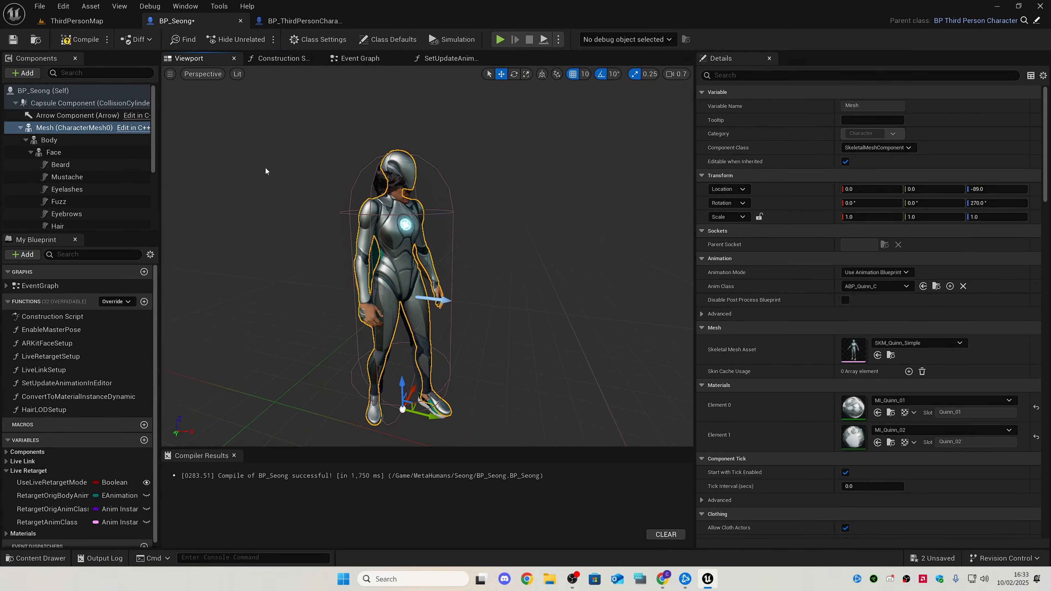
{"action": "left_click", "coordinate": [81, 43]}
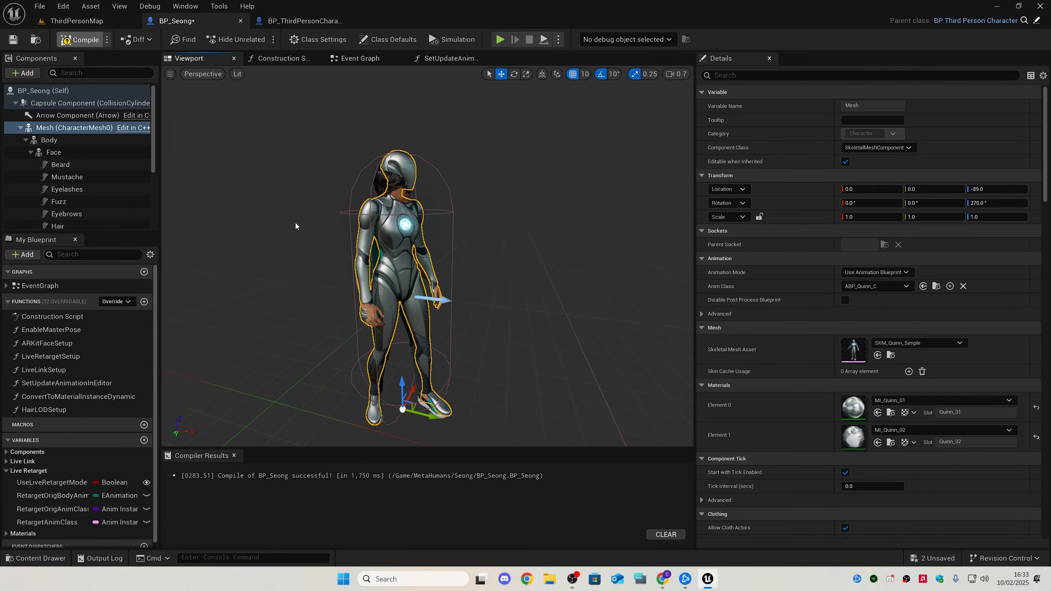
{"action": "right_click_drag", "start_coordinate": [281, 228], "coordinate": [310, 234]}
{"action": "scroll", "coordinate": [292, 286], "scroll_direction": "down", "scroll_amount": 4}
{"action": "scroll", "coordinate": [333, 232], "scroll_direction": "up", "scroll_amount": 3}
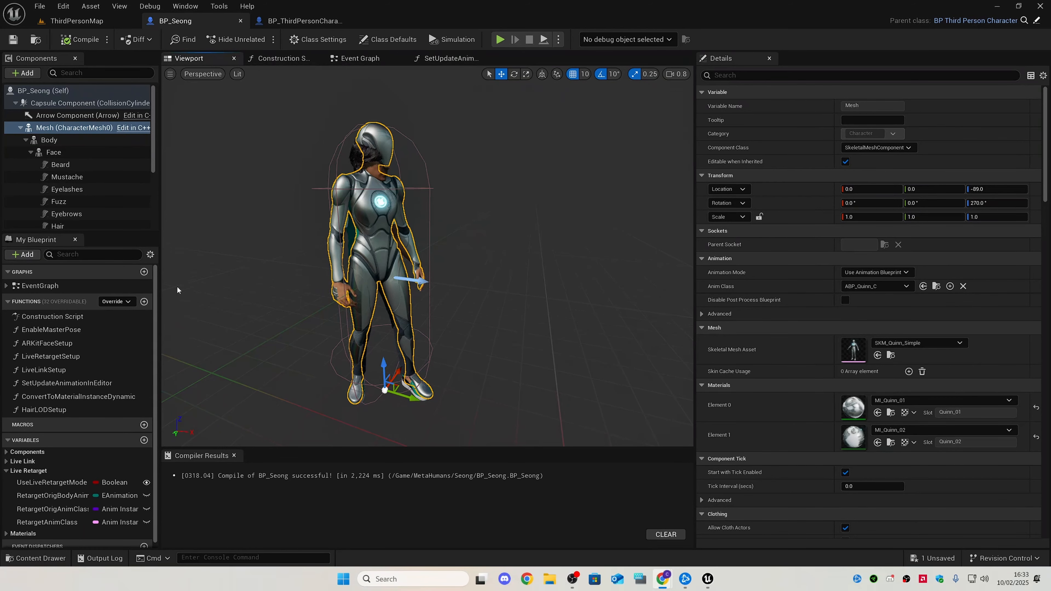
- Open the LiveRetargetSetup function, select its Retarget Anim Class node and browse to the variable's default animation blueprint among the project assets
{"action": "left_click", "coordinate": [59, 369]}
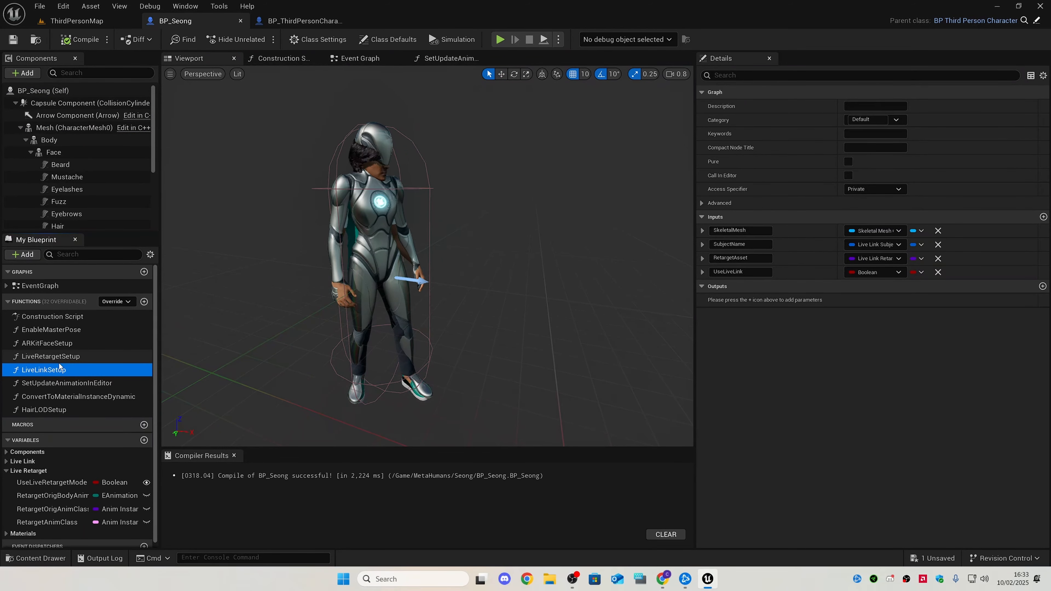
{"action": "right_click", "coordinate": [61, 367]}
{"action": "left_click", "coordinate": [60, 357]}
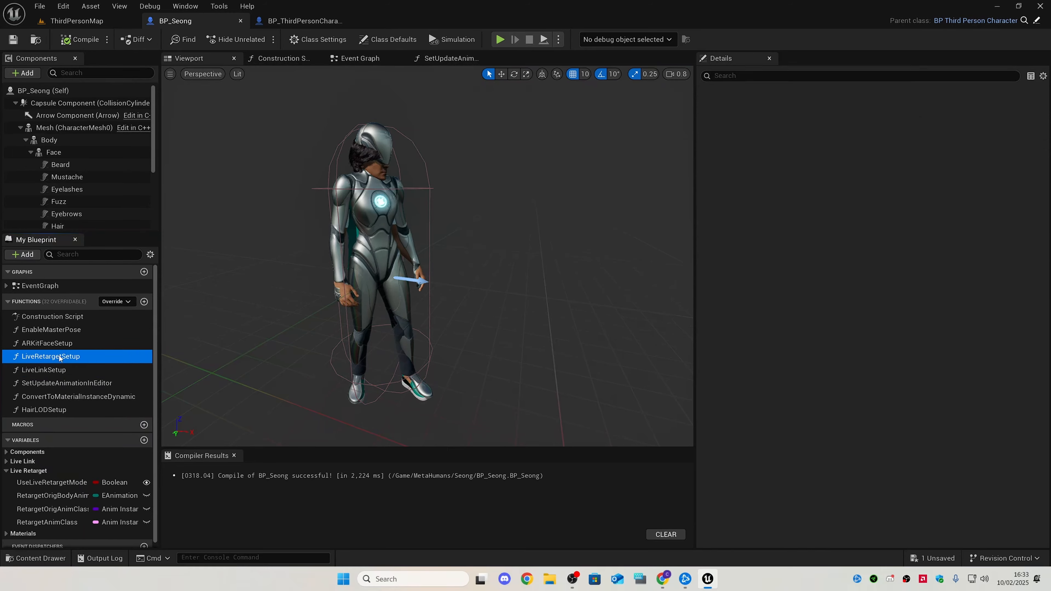
{"action": "double_click", "coordinate": [59, 357]}
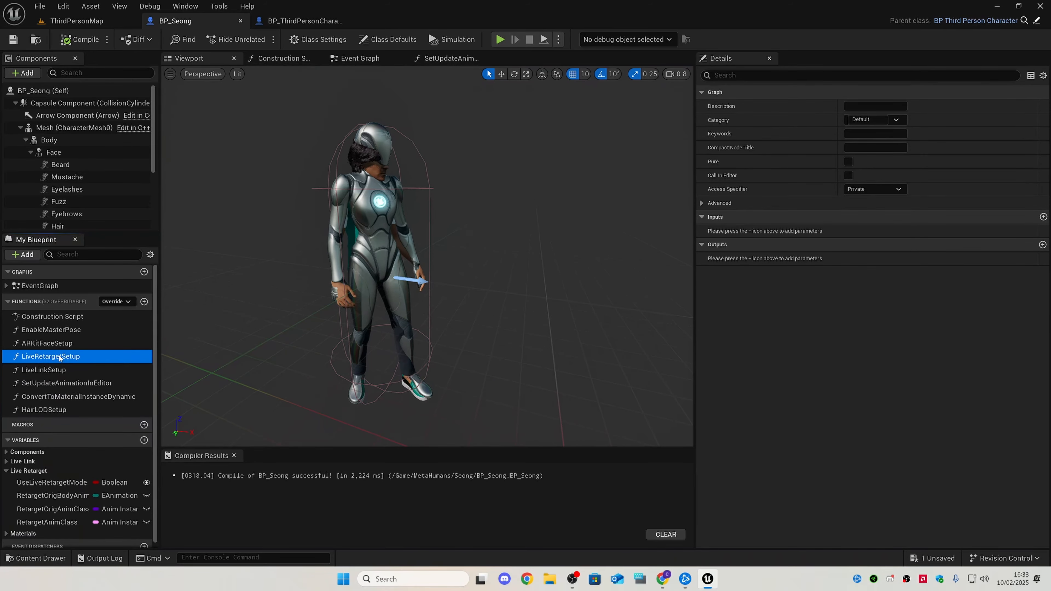
{"action": "right_click_drag", "start_coordinate": [251, 341], "coordinate": [317, 381]}
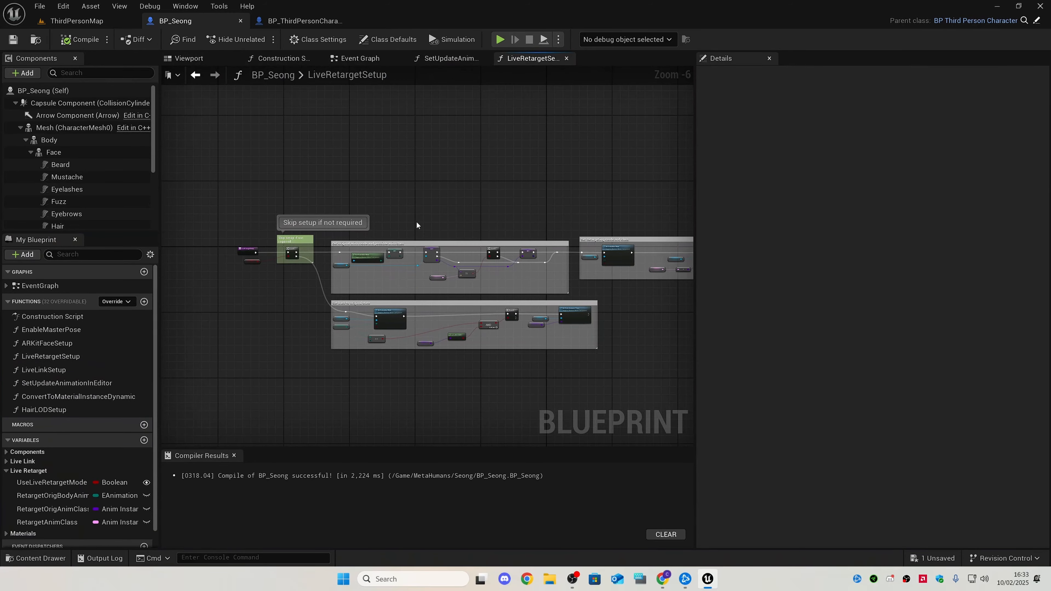
{"action": "scroll", "coordinate": [463, 290], "scroll_direction": "up", "scroll_amount": 5}
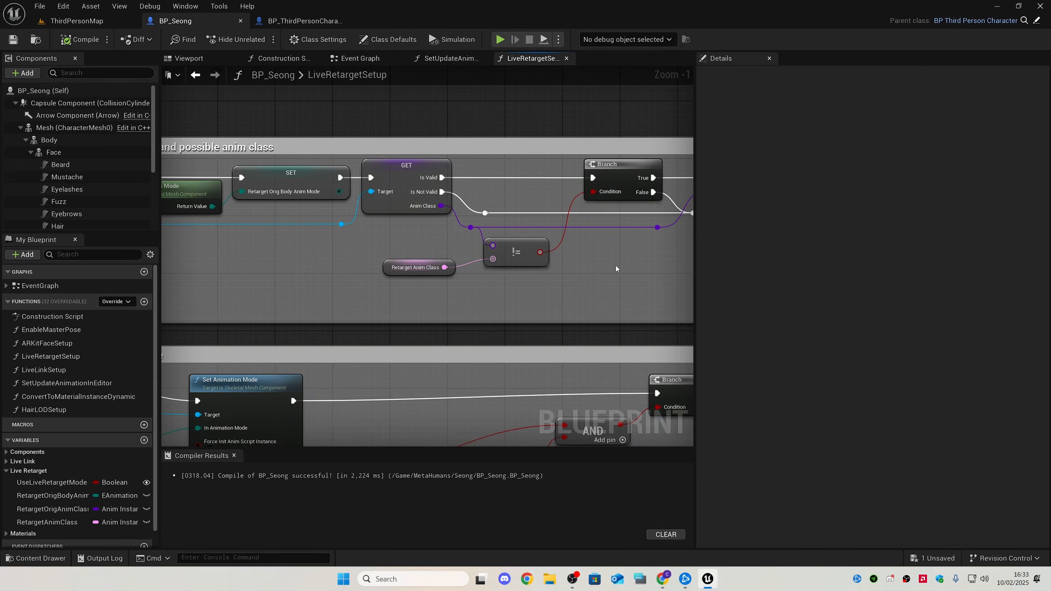
{"action": "left_click", "coordinate": [395, 261]}
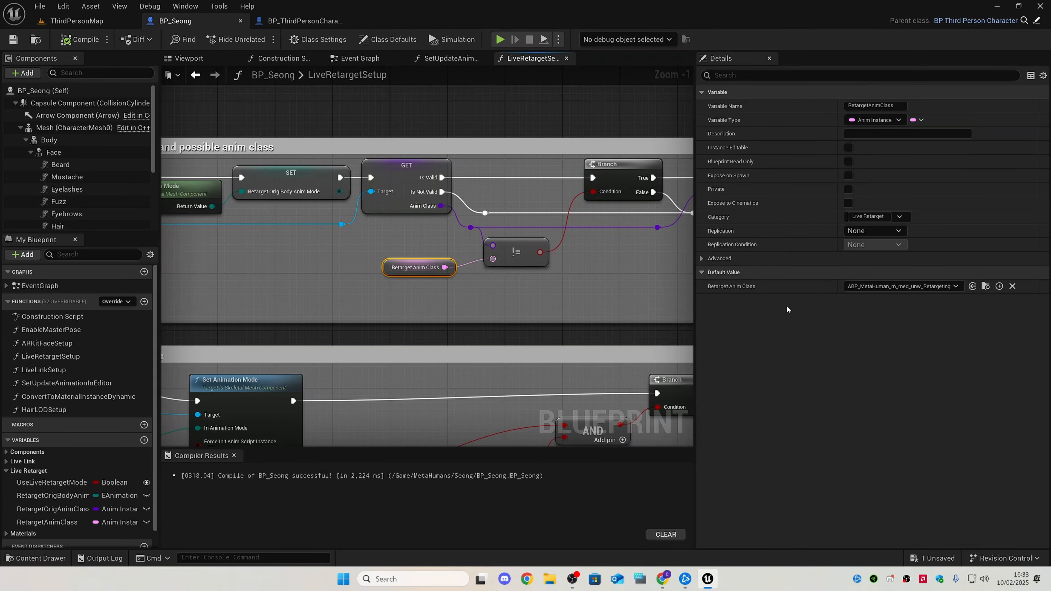
{"action": "left_click", "coordinate": [985, 286]}
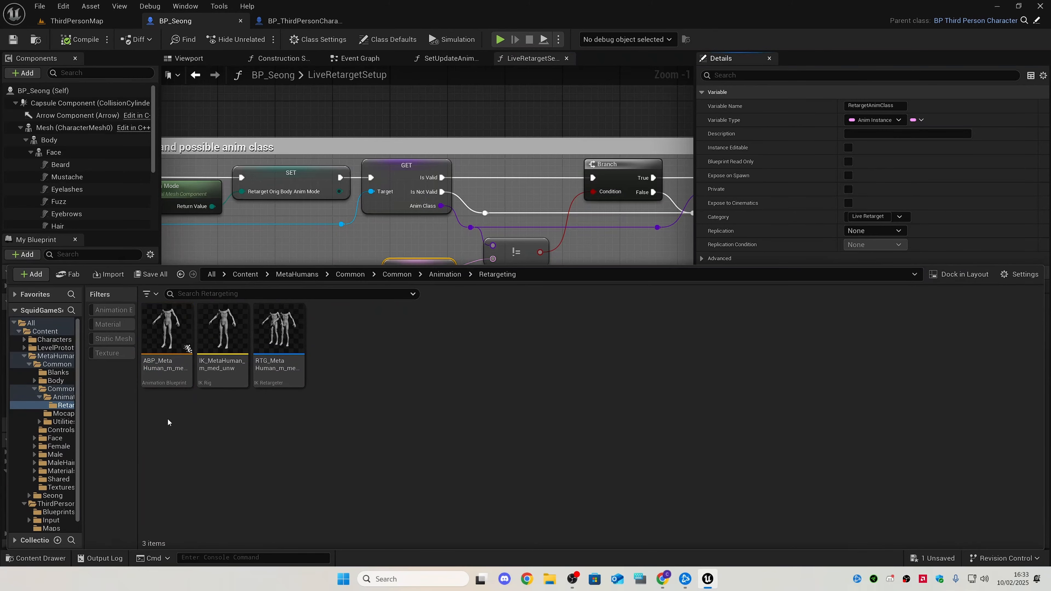
- Look at the MetaHuman retargeting animation blueprint and return to the assets of the Retargeting folder
{"action": "mouse_move", "coordinate": [164, 333]}
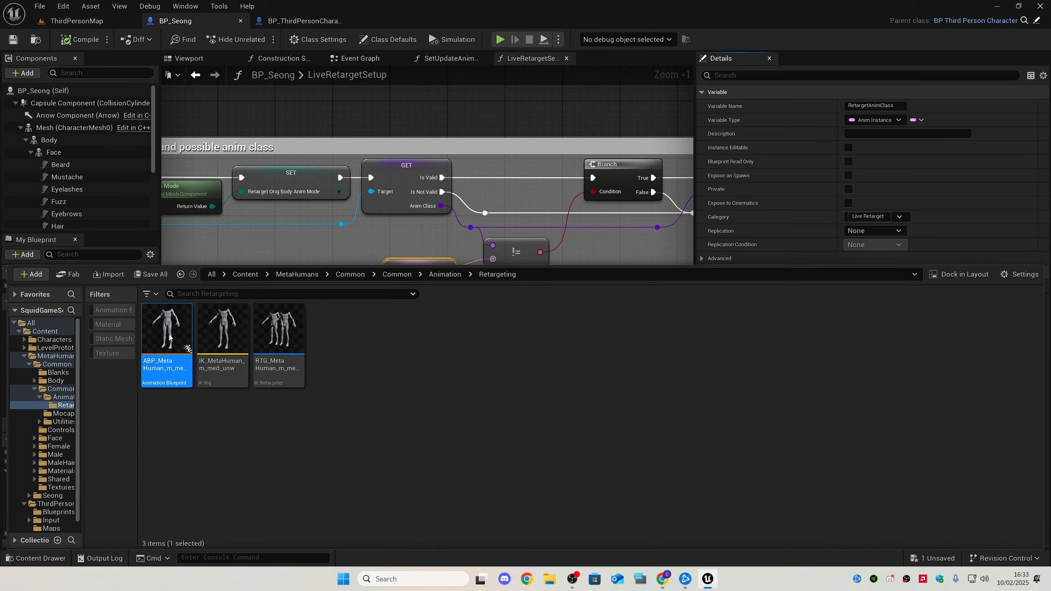
{"action": "double_click", "coordinate": [167, 333]}
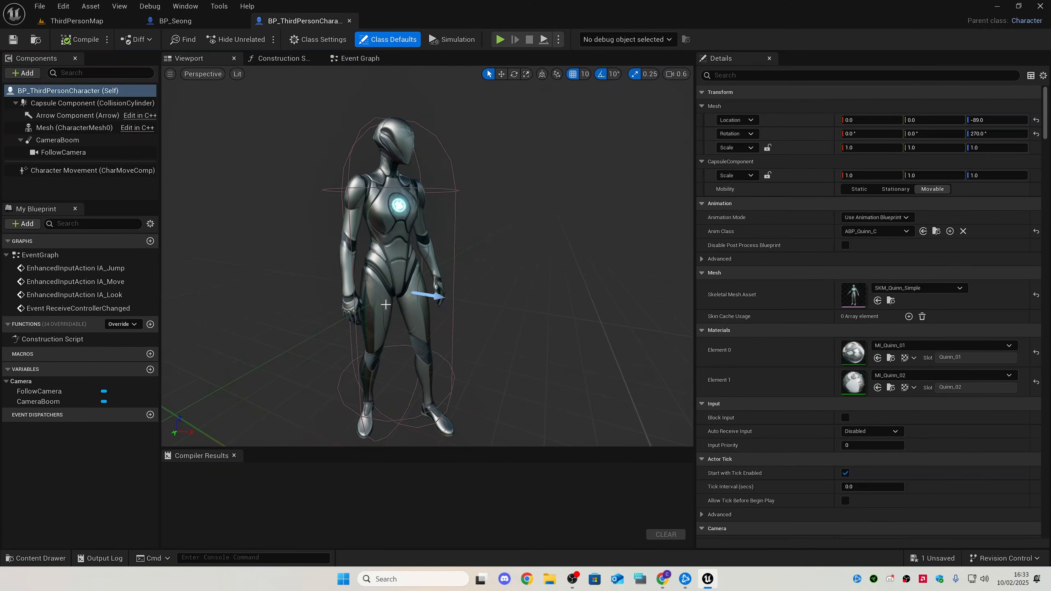
{"action": "key", "text": "ctrl+space"}
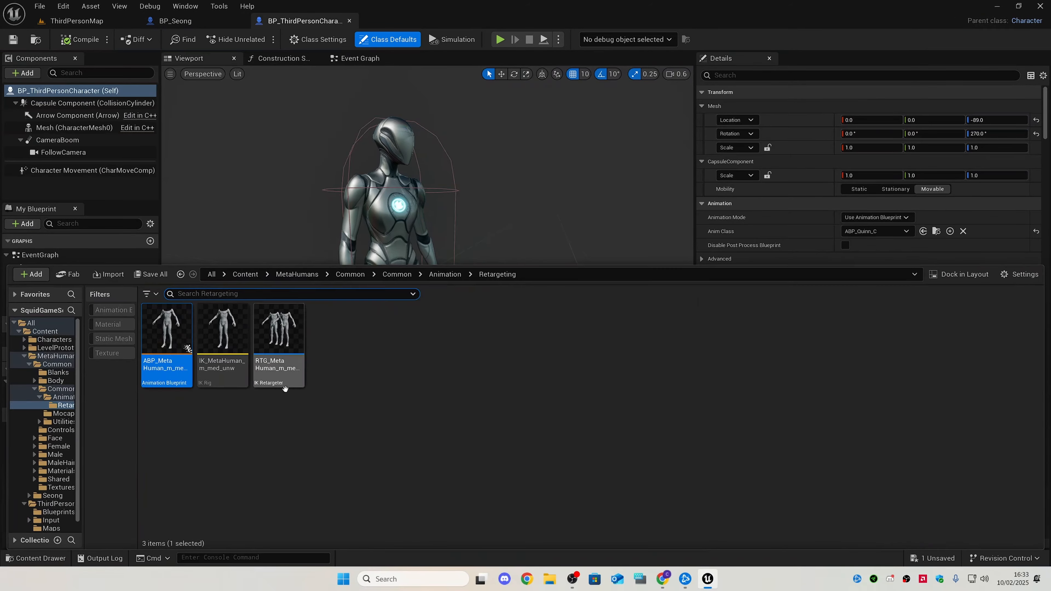
{"action": "mouse_move", "coordinate": [153, 343]}
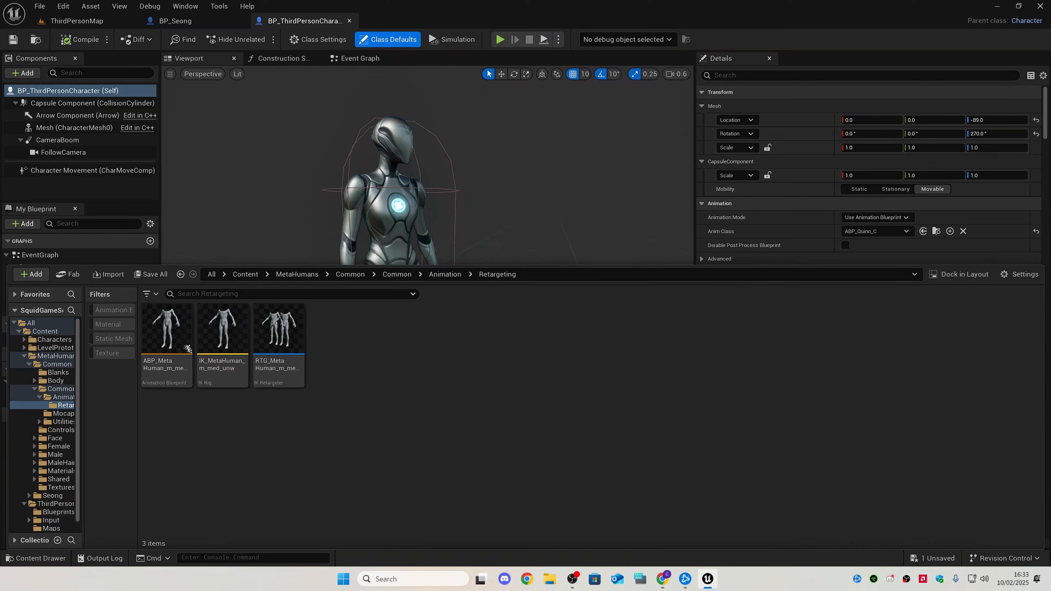
{"action": "left_click", "coordinate": [662, 579]}
- Duplicate the RTG_MetaHuman_m_med_unw IK Retargeter and name the copy IKR_MannyToMH
{"action": "left_click", "coordinate": [277, 358]}
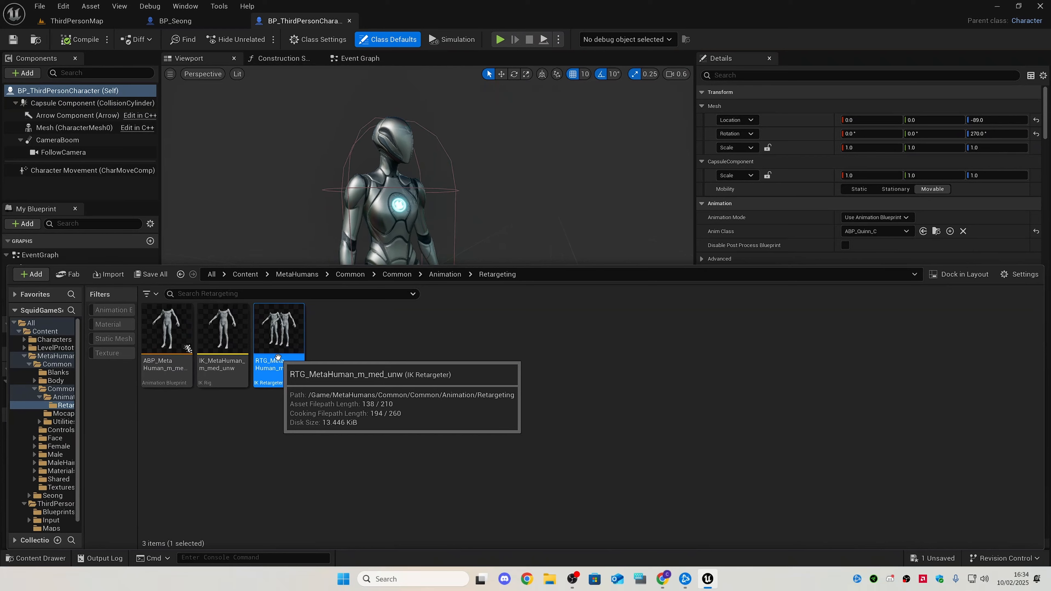
{"action": "right_click", "coordinate": [278, 357]}
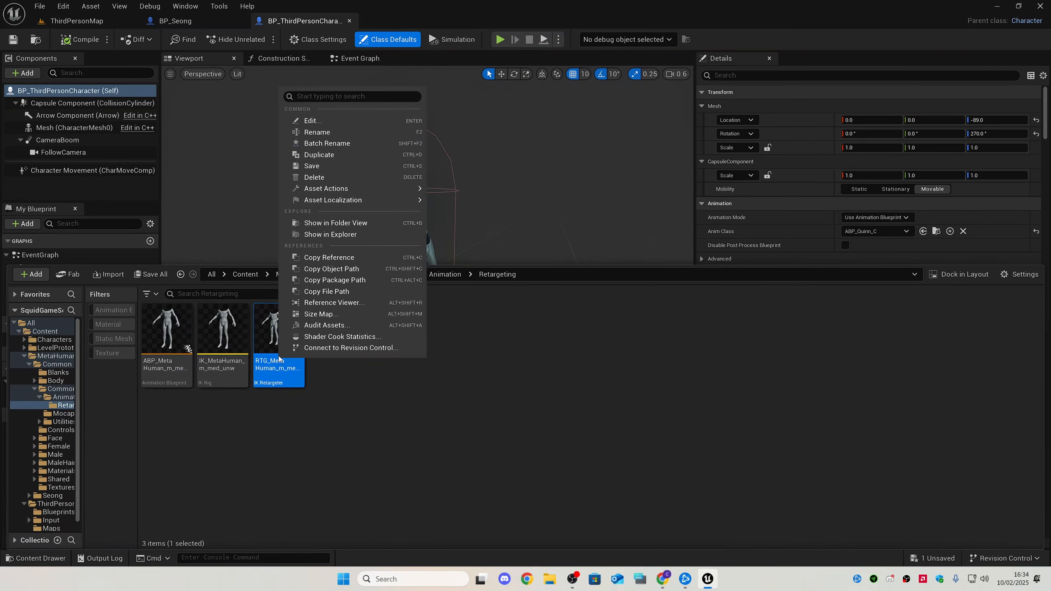
{"action": "left_click", "coordinate": [325, 158]}
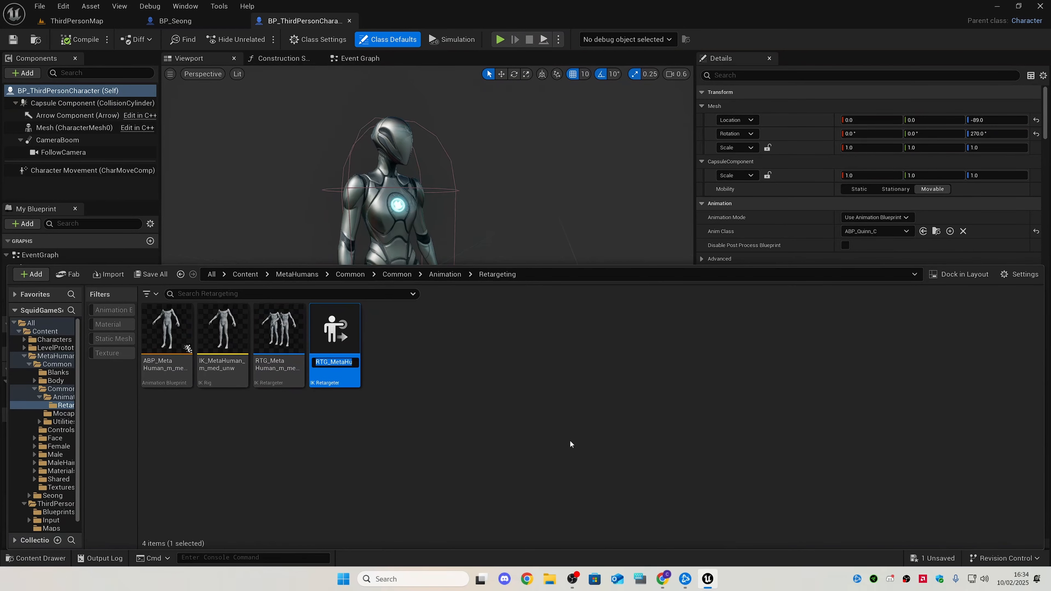
{"action": "type", "text": "IKR_"}
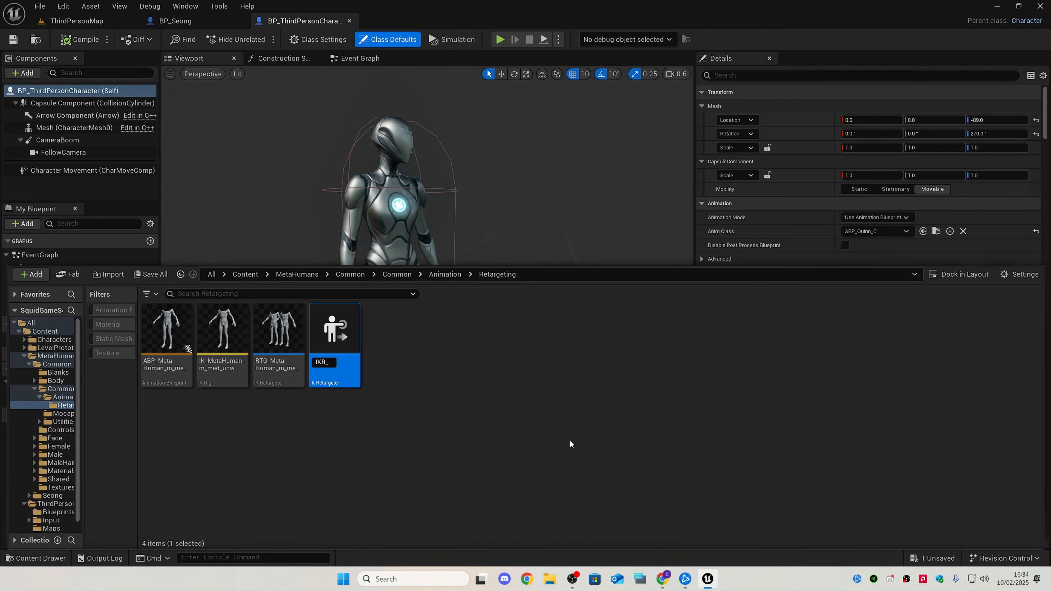
{"action": "type", "text": "Manny"}
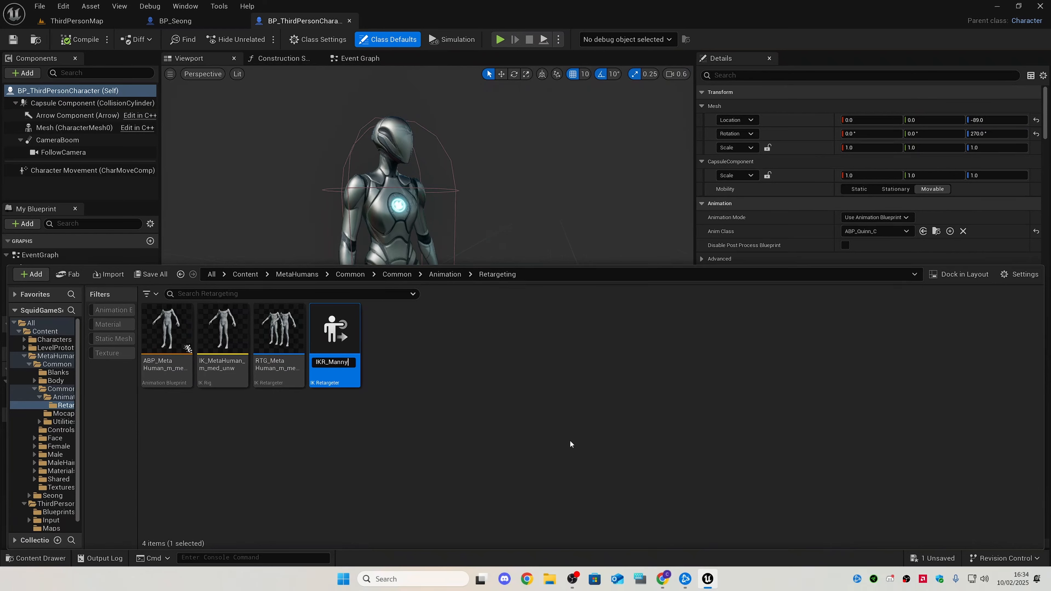
{"action": "type", "text": "ToM"}
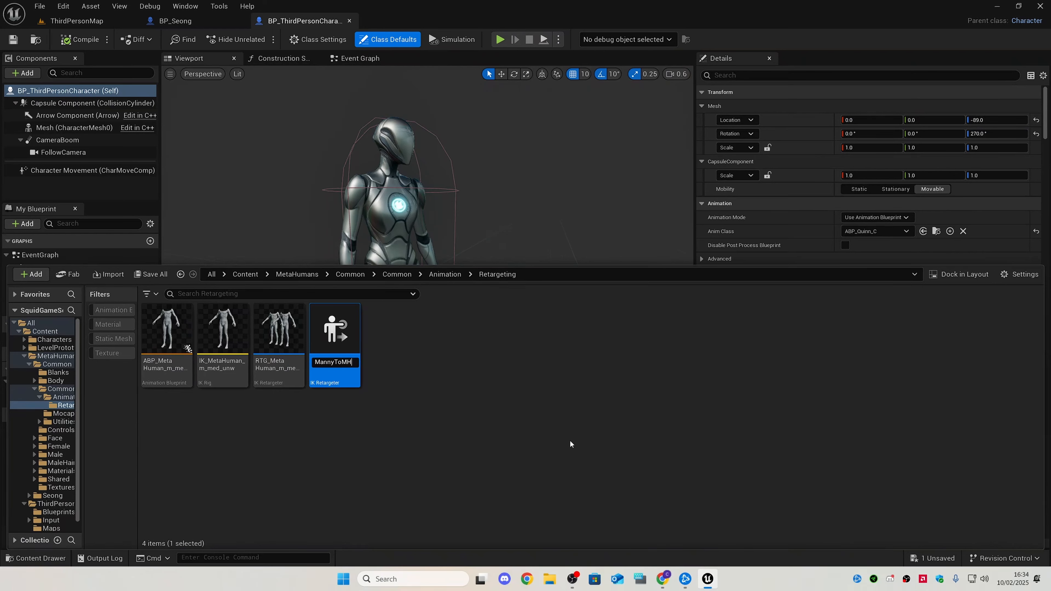
{"action": "type", "text": "H"}
{"action": "key", "text": "Return"}
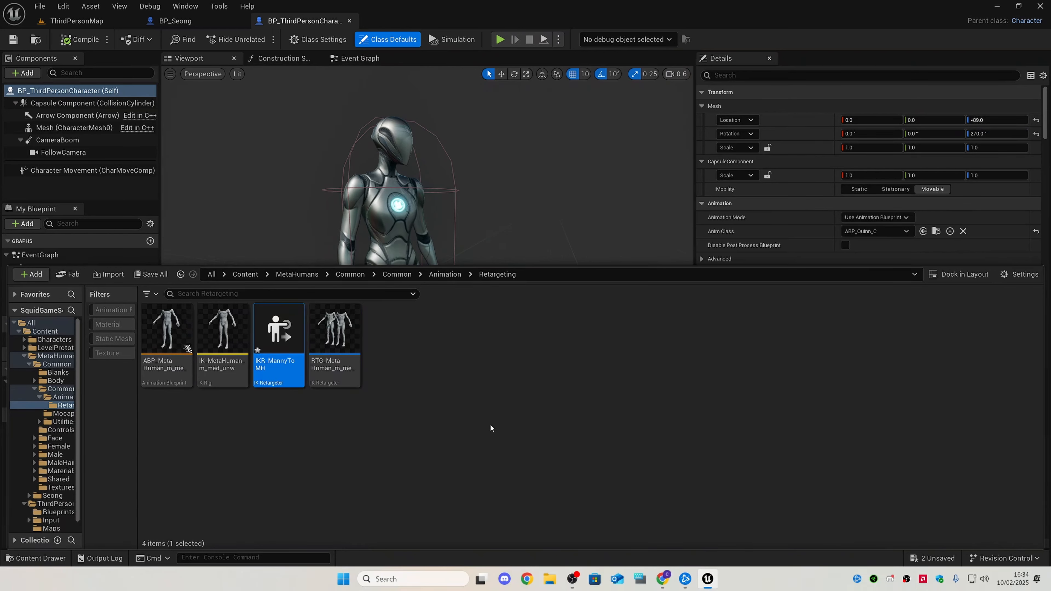
- Open the IKR_MannyToMH retargeter, widen its preview area and inspect the target body mesh
{"action": "double_click", "coordinate": [266, 318]}
{"action": "right_click_drag", "start_coordinate": [361, 304], "coordinate": [323, 282]}
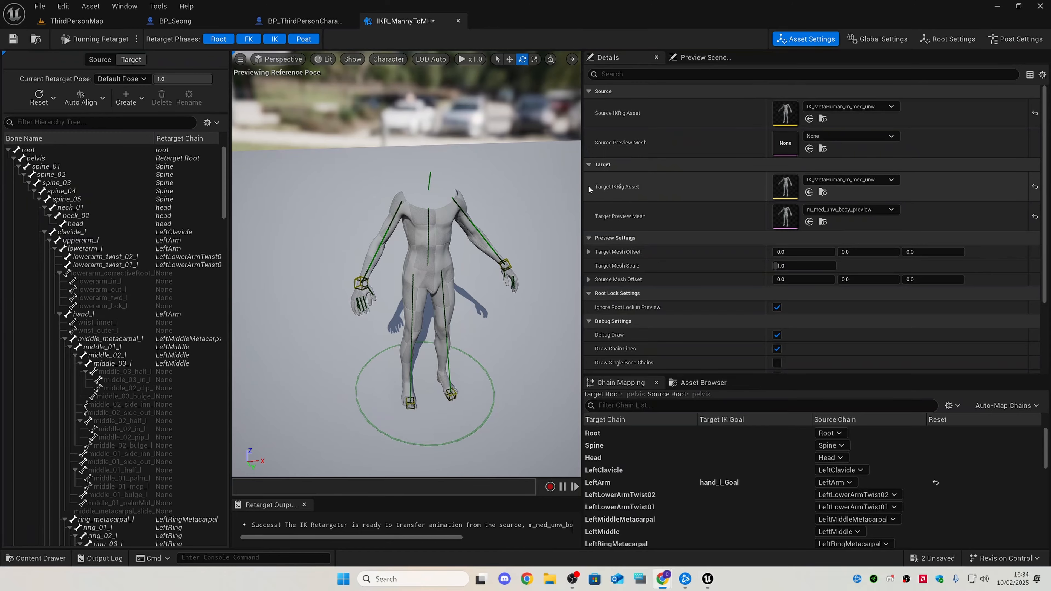
{"action": "left_click_drag", "start_coordinate": [582, 190], "coordinate": [651, 187]}
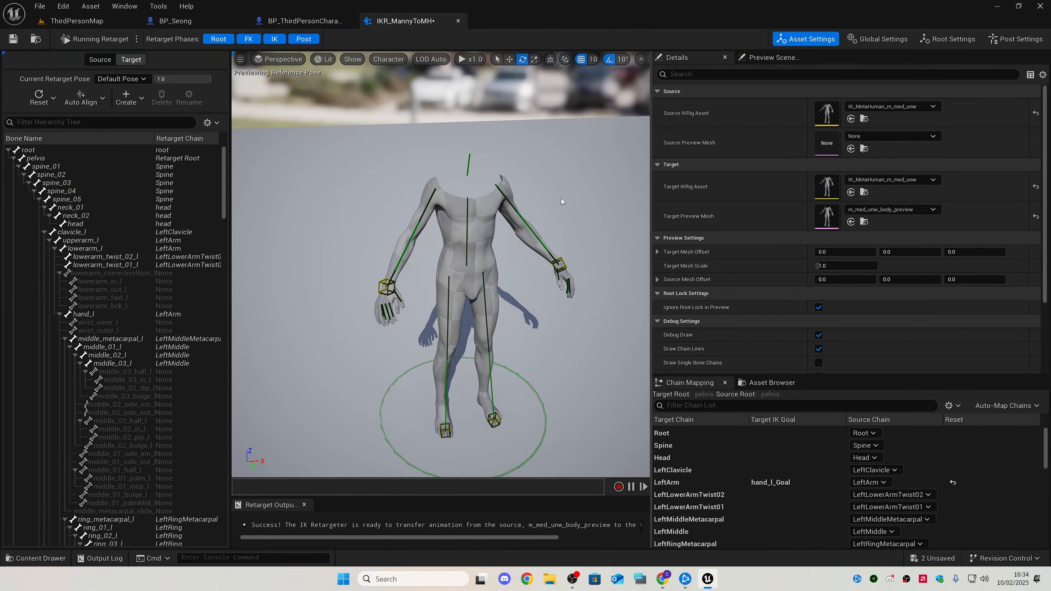
{"action": "right_click_drag", "start_coordinate": [561, 198], "coordinate": [576, 179]}
{"action": "key", "text": "w"}
{"action": "key", "text": "s"}
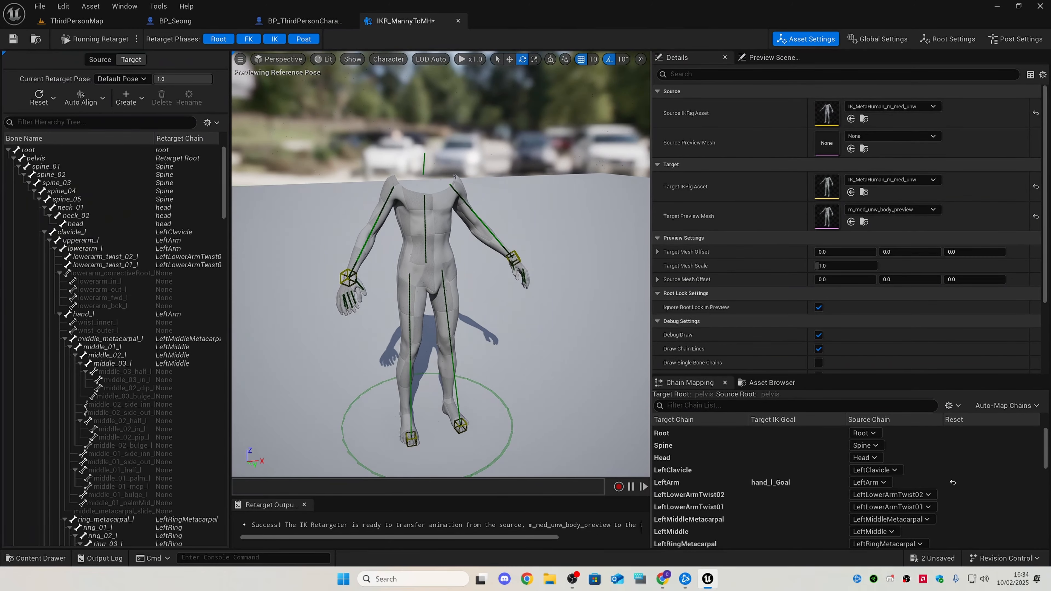
- Look over the BP_ThirdPersonCharacter blueprint and BP_Seong's LiveRetargetSetup graph, and return to the IKR_MannyToMH retargeter
{"action": "left_click", "coordinate": [305, 21]}
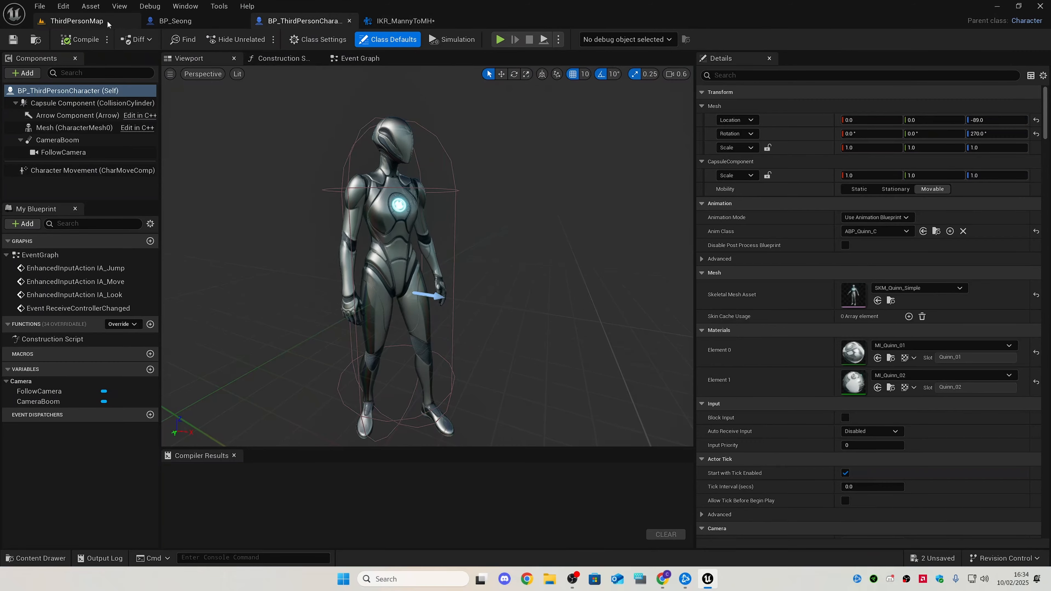
{"action": "left_click", "coordinate": [208, 20]}
{"action": "right_click_drag", "start_coordinate": [344, 235], "coordinate": [261, 295]}
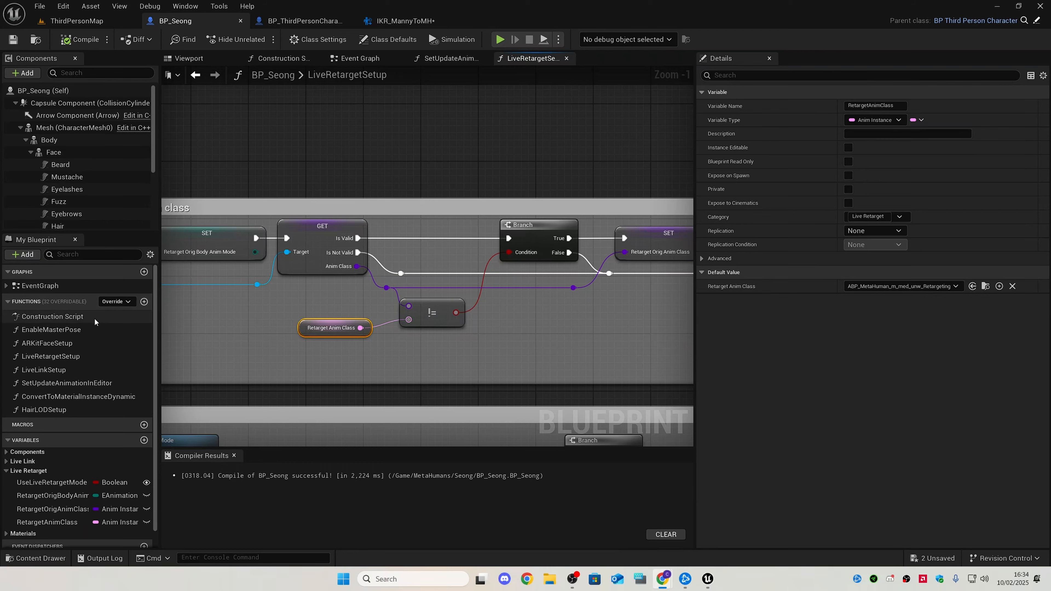
{"action": "left_click", "coordinate": [399, 19]}
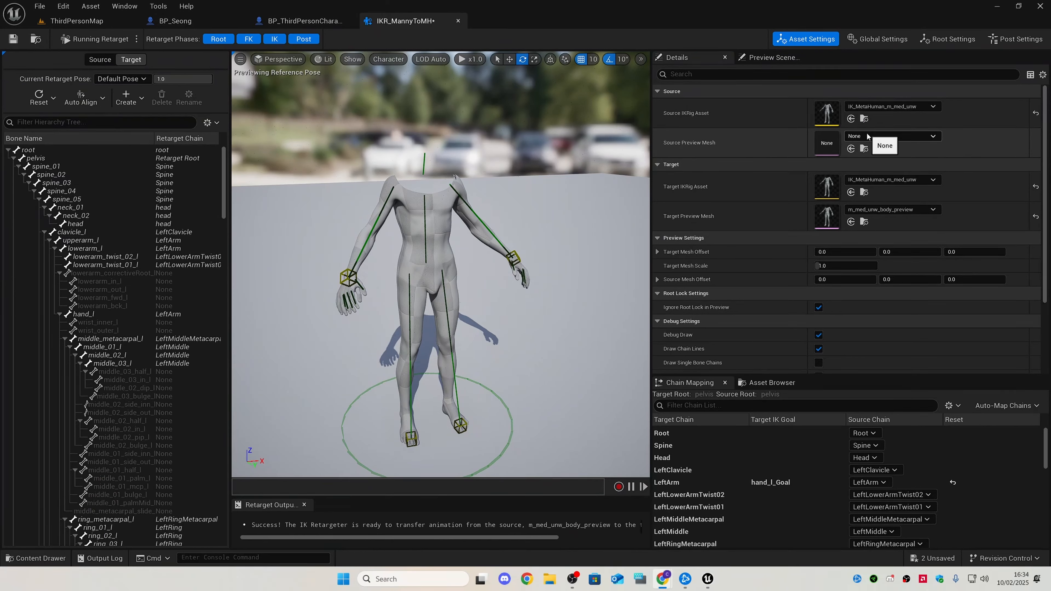
- Set the source IK Rig of IKR_MannyToMH to IK_Mannequin with SKM_Manny as its preview mesh, and save the retargeter
{"action": "left_click", "coordinate": [881, 107]}
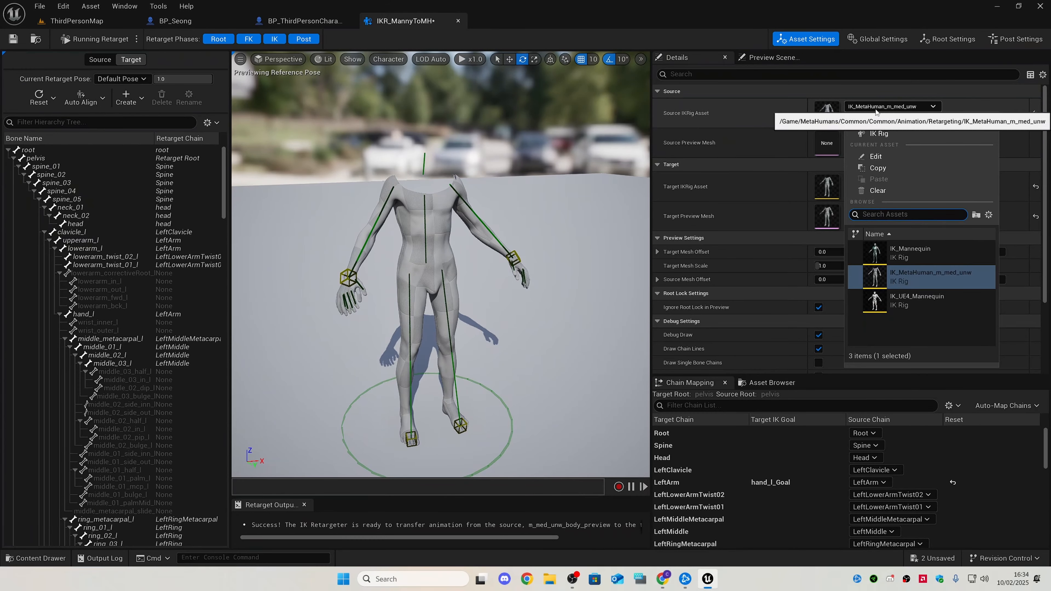
{"action": "left_click", "coordinate": [922, 252]}
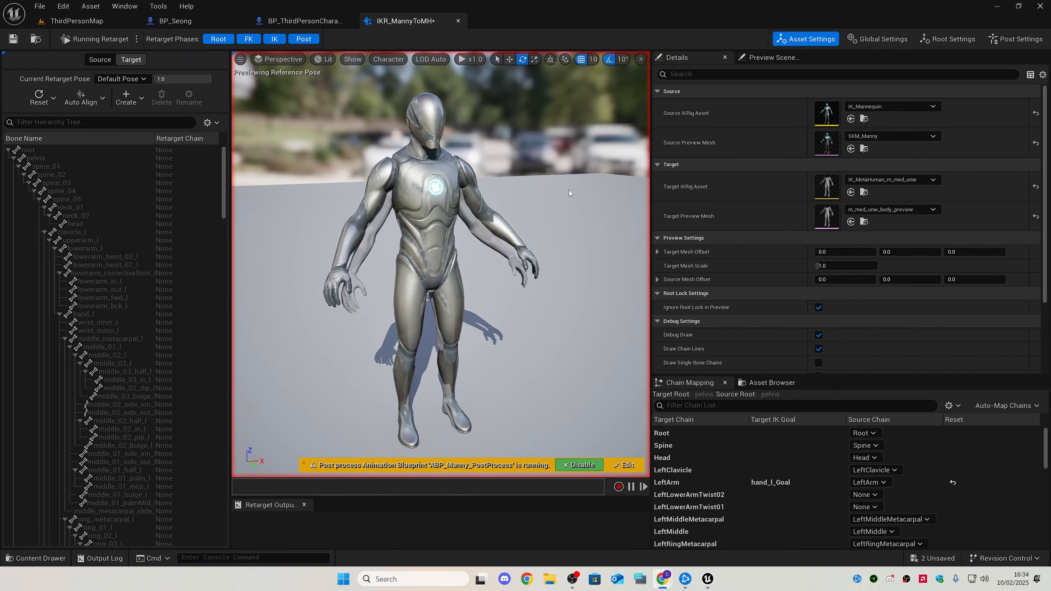
{"action": "left_click", "coordinate": [892, 135]}
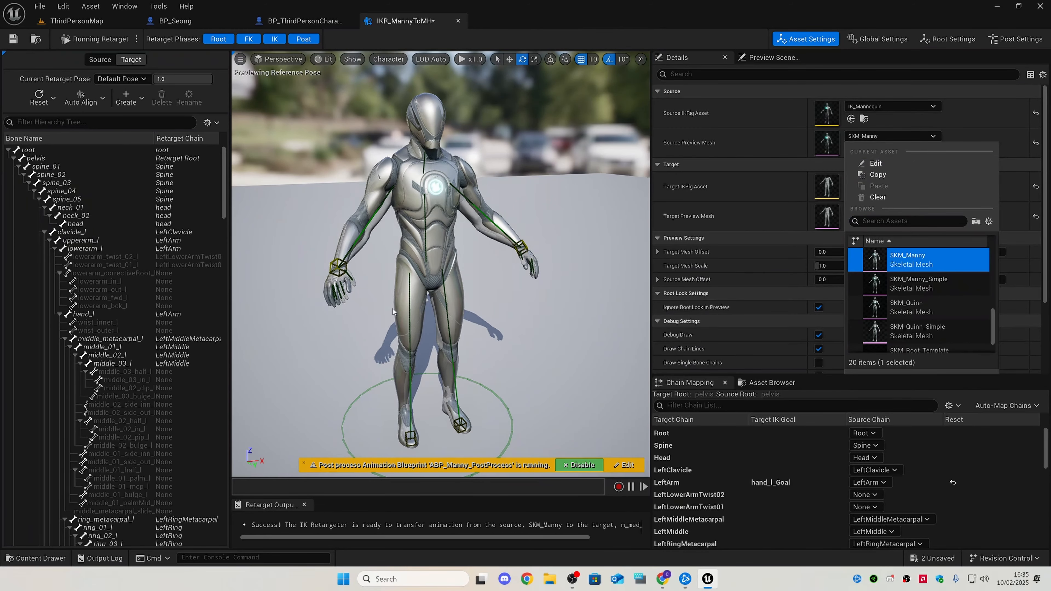
{"action": "left_click", "coordinate": [489, 20]}
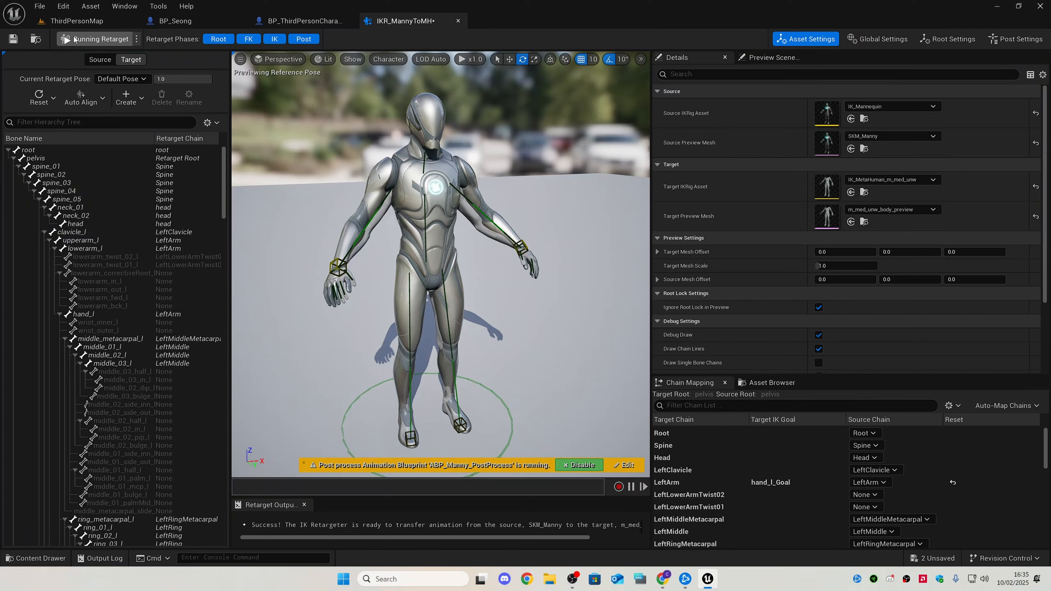
{"action": "left_click", "coordinate": [13, 39]}
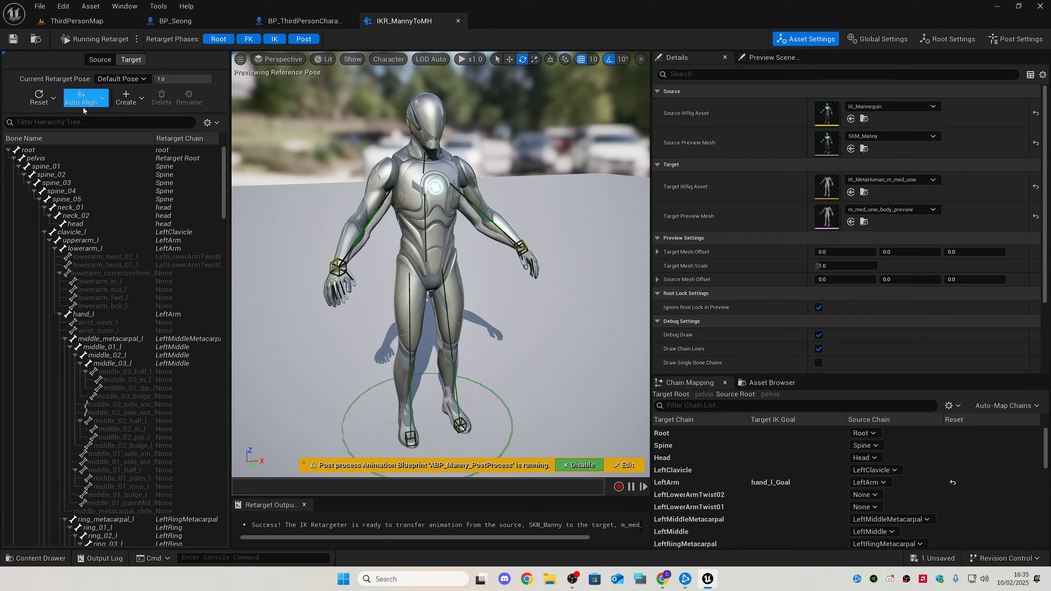
{"action": "right_click_drag", "start_coordinate": [427, 199], "coordinate": [439, 182]}
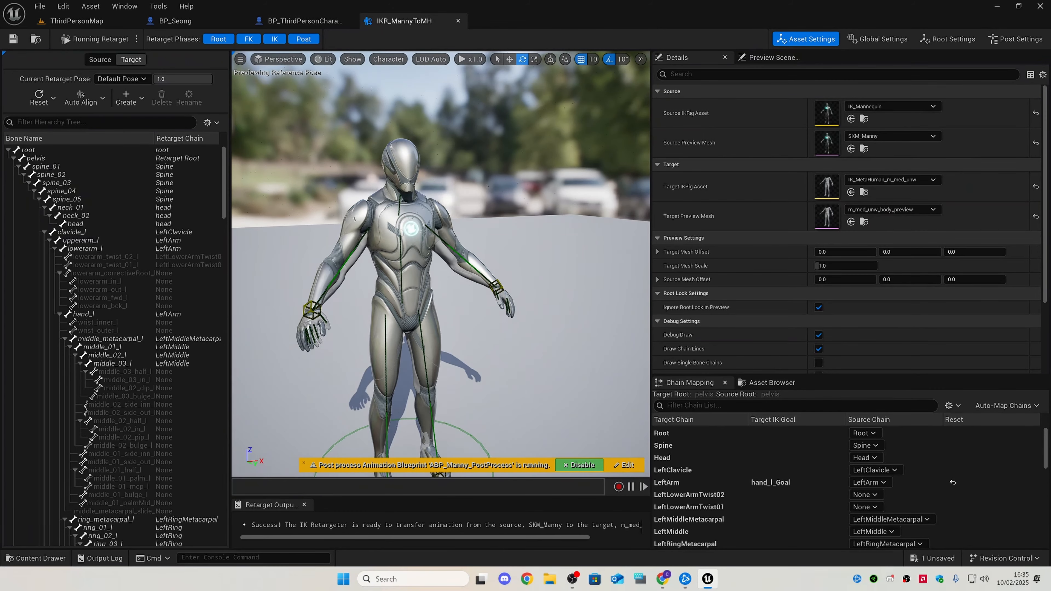
- Review the animation blueprints available as the default of the Retarget Anim Class variable in BP_Seong without changing it
{"action": "left_click", "coordinate": [219, 19]}
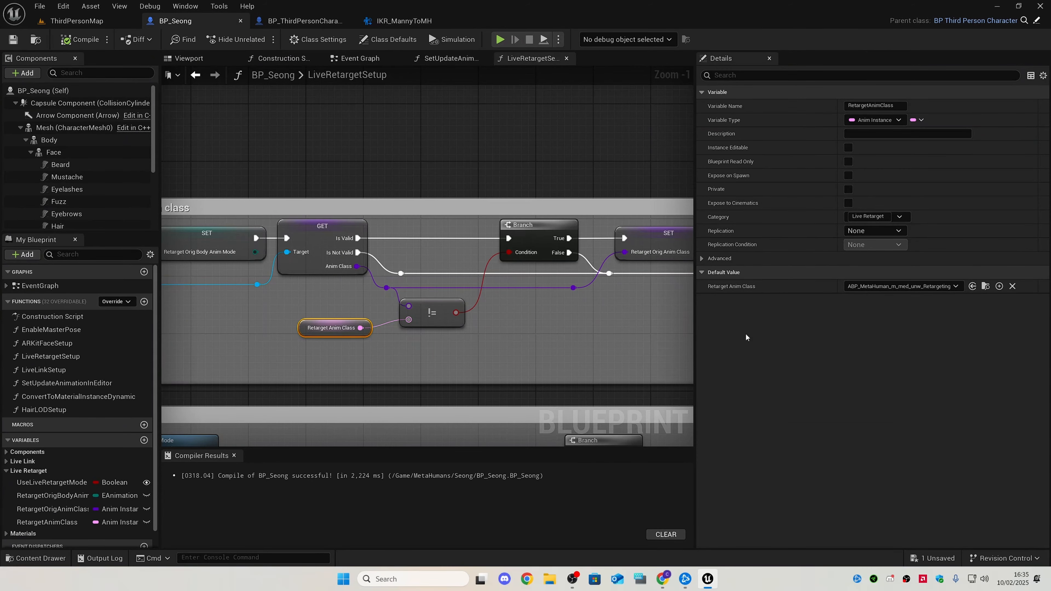
{"action": "left_click", "coordinate": [944, 288]}
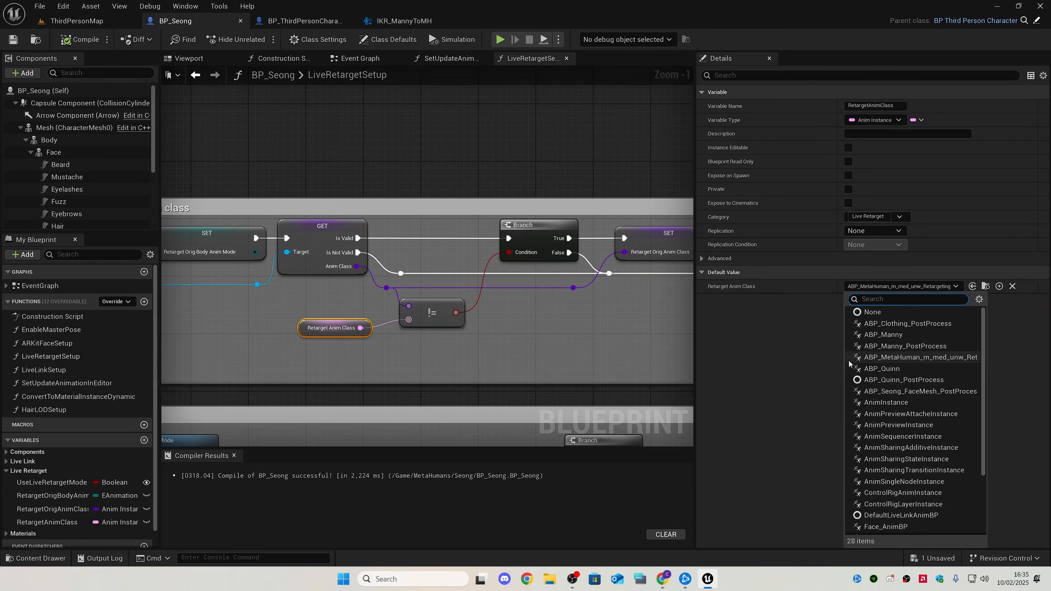
{"action": "left_click", "coordinate": [836, 362]}
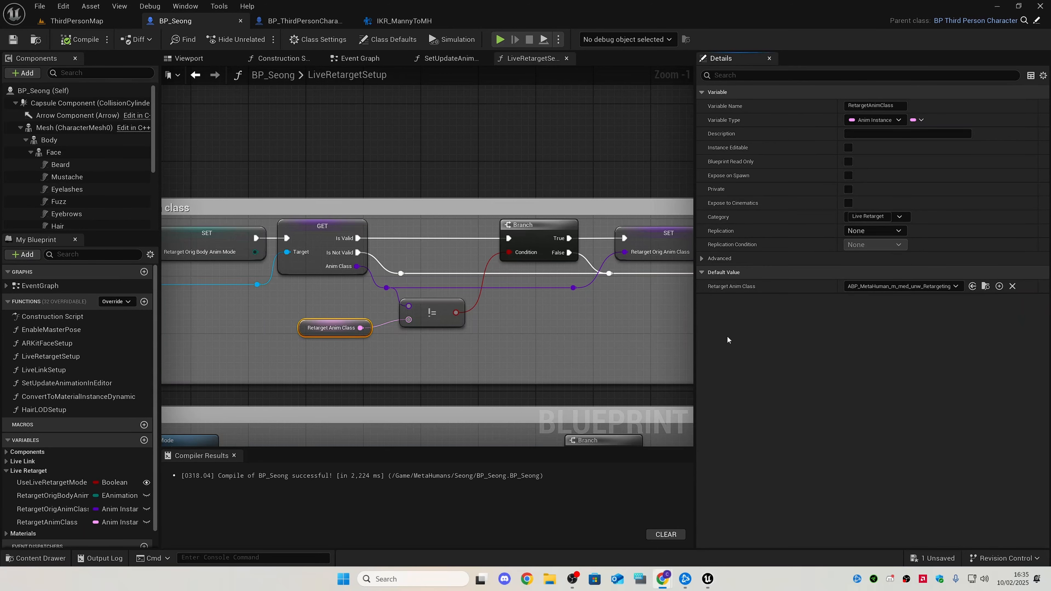
{"action": "left_click", "coordinate": [774, 337]}
- Locate the m_med_unw_body mesh of BP_Seong's Body component, assign it as IKR_MannyToMH's target preview mesh, and inspect both characters
{"action": "left_click", "coordinate": [80, 141]}
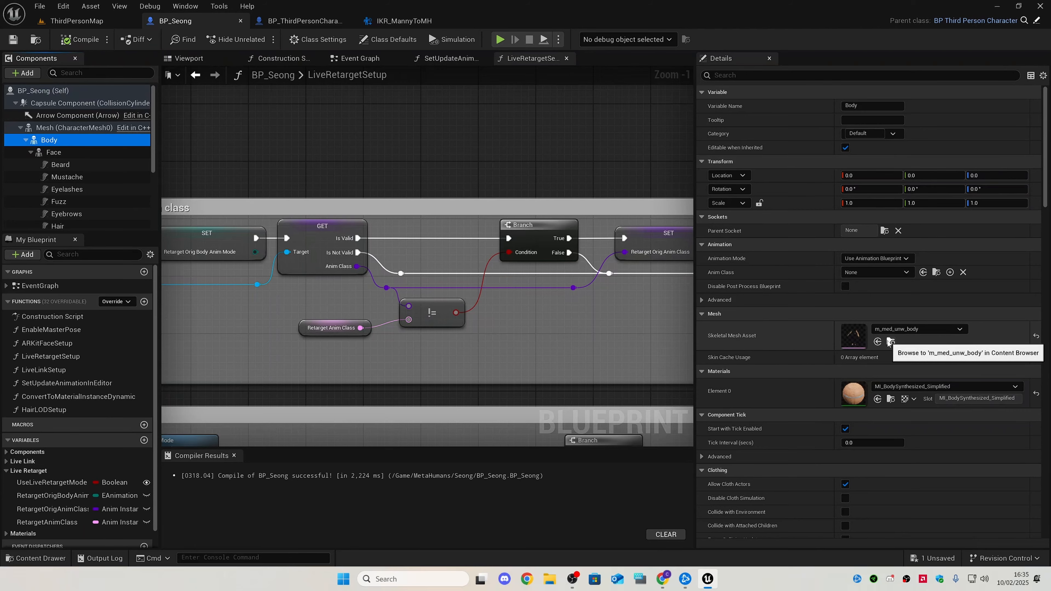
{"action": "left_click", "coordinate": [889, 341]}
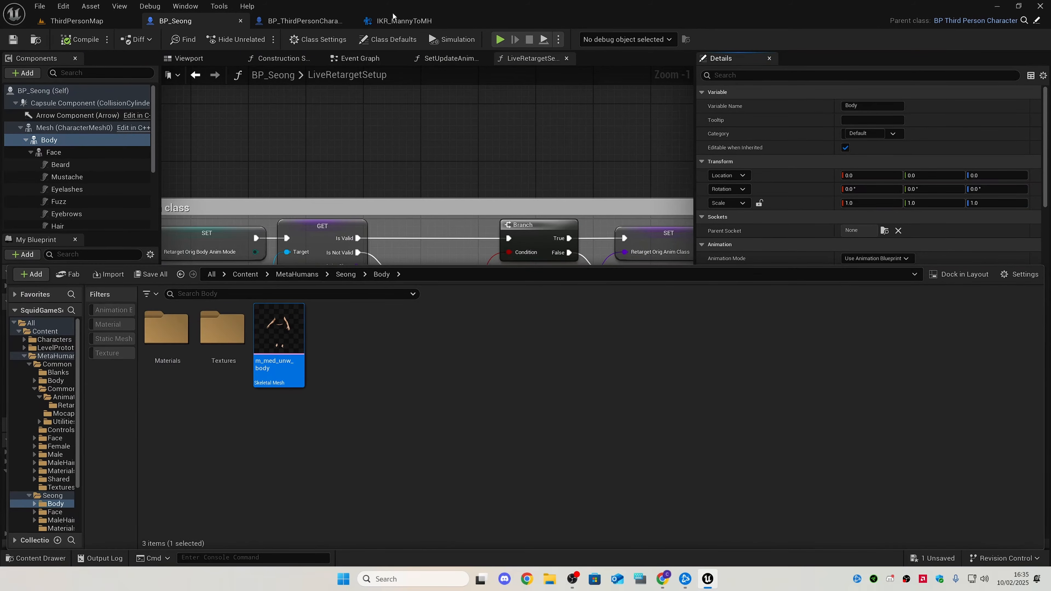
{"action": "left_click", "coordinate": [394, 18]}
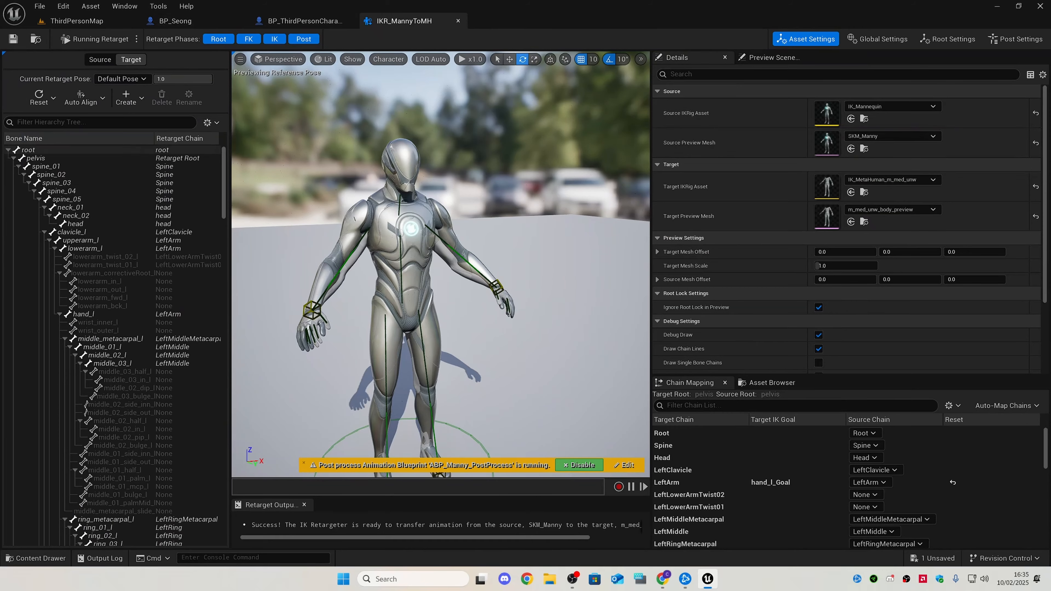
{"action": "left_click", "coordinate": [851, 223]}
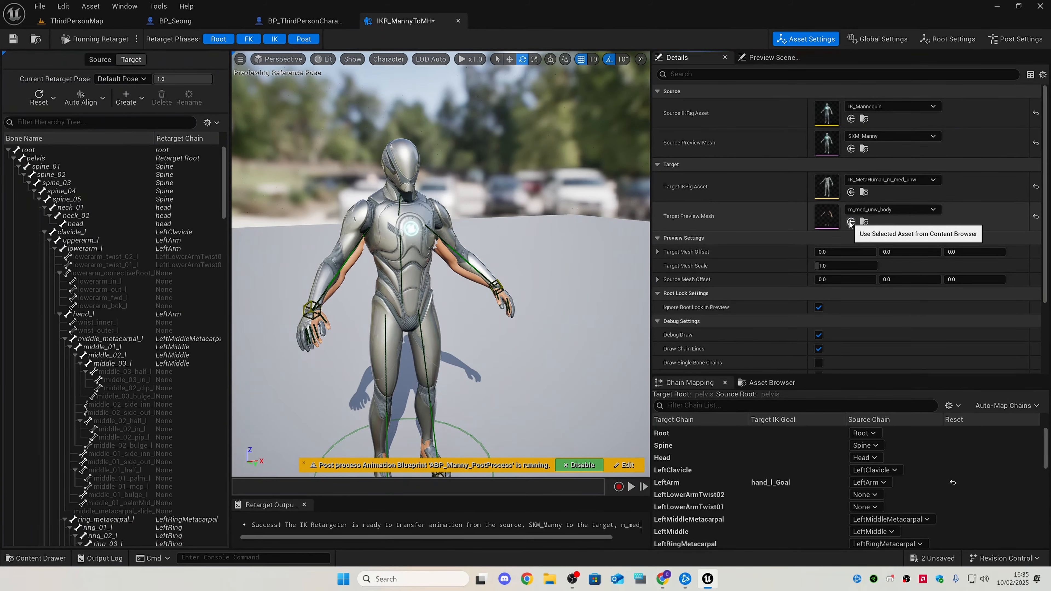
{"action": "right_click_drag", "start_coordinate": [534, 257], "coordinate": [555, 251]}
{"action": "key", "text": "w"}
{"action": "key", "text": "a"}
{"action": "key", "text": "s"}
{"action": "key", "text": "w"}
{"action": "key", "text": "s"}
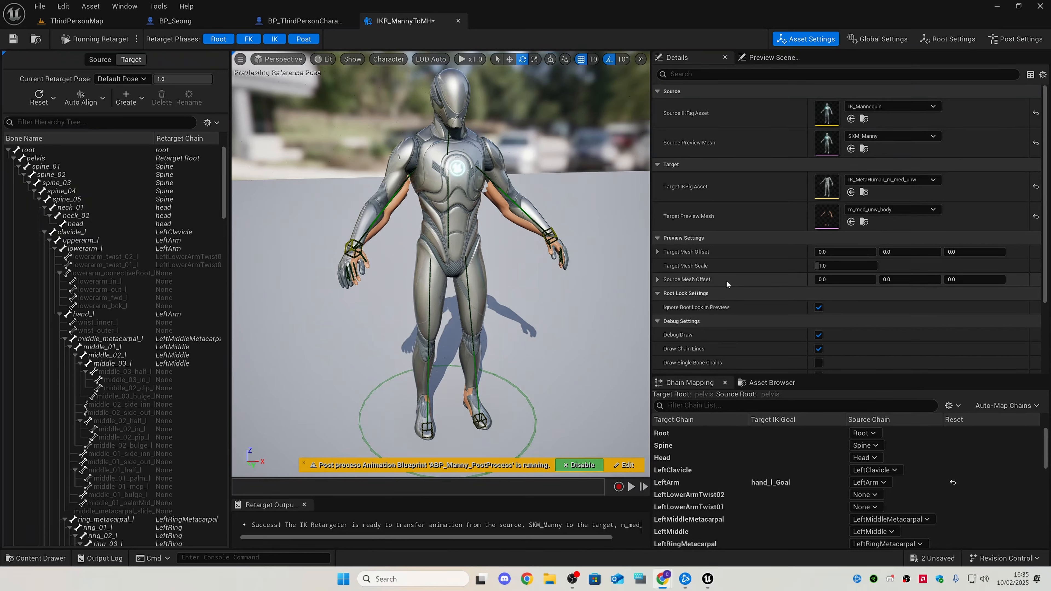
- Set the target preview mesh to m_med_unw_body_preview and save the retargeter
{"action": "left_click", "coordinate": [870, 214]}
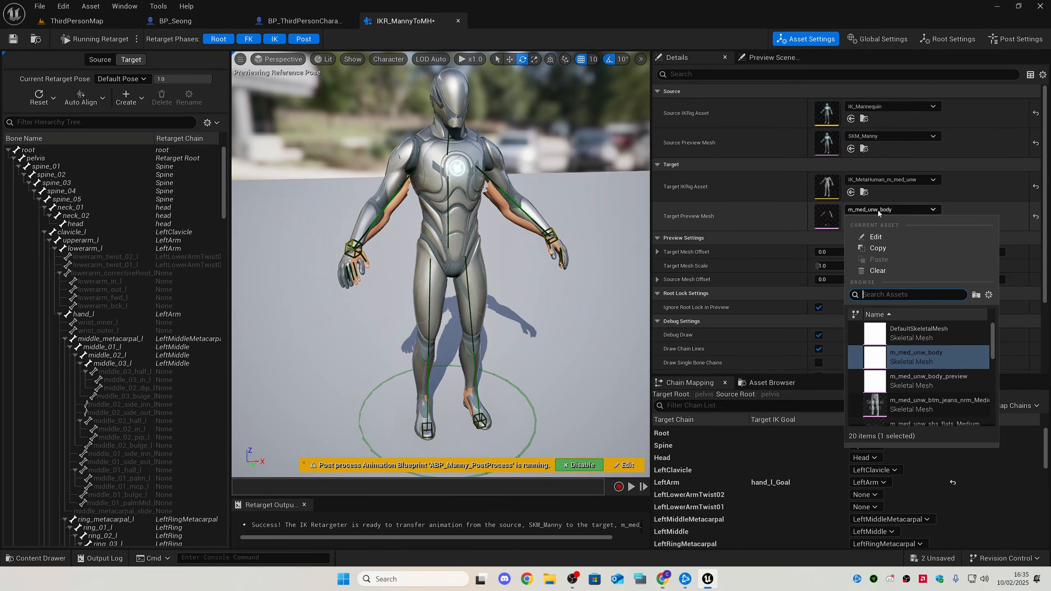
{"action": "left_click", "coordinate": [939, 383]}
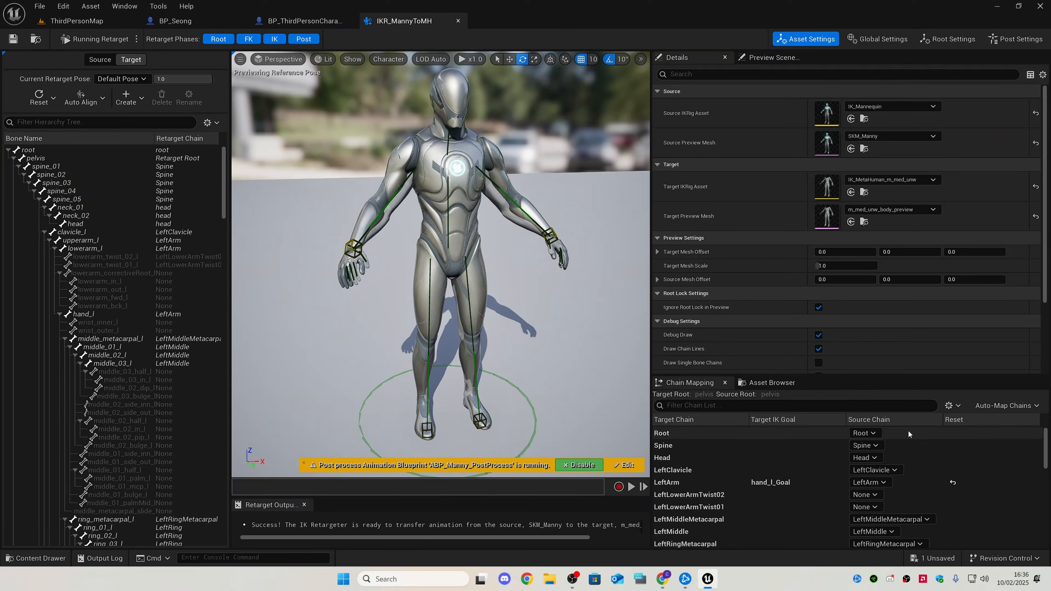
- Set the FK translation mode of the Root chain to Globally Scaled and save the retargeter
{"action": "left_click", "coordinate": [753, 435]}
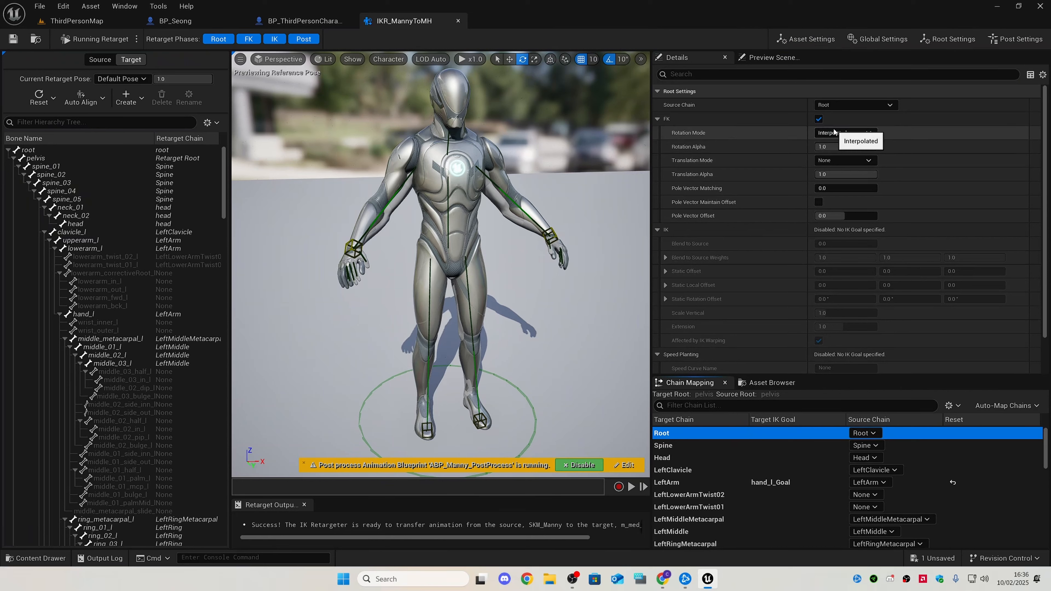
{"action": "left_click", "coordinate": [836, 161]}
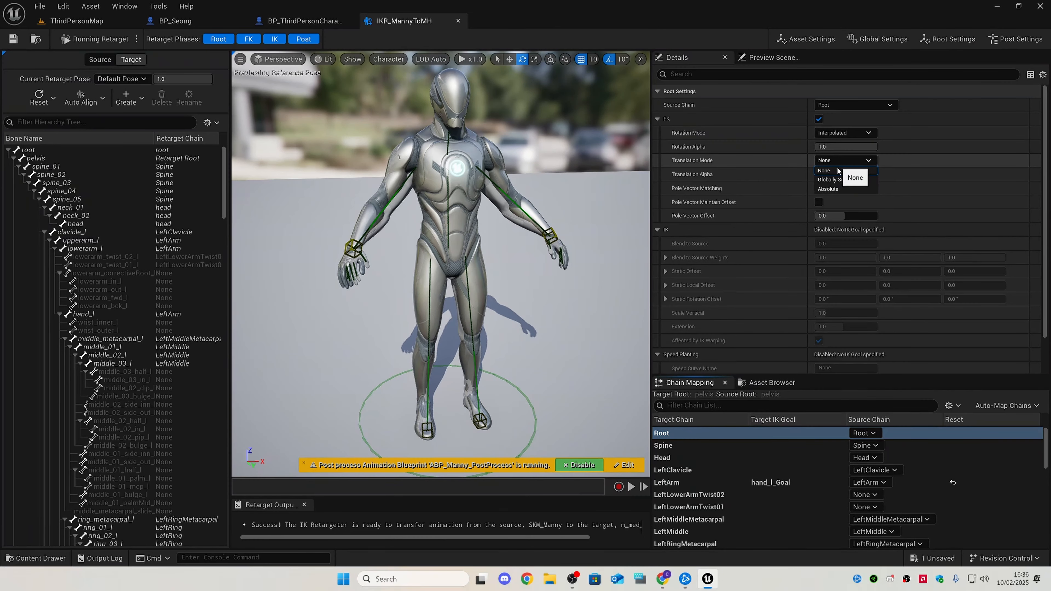
{"action": "left_click", "coordinate": [838, 178]}
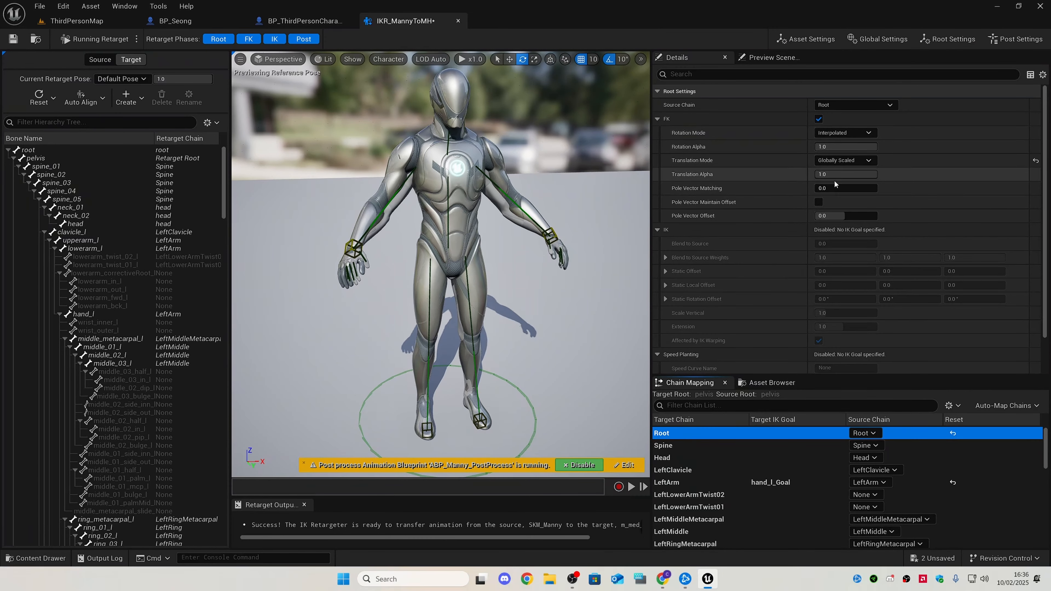
{"action": "left_click", "coordinate": [13, 38]}
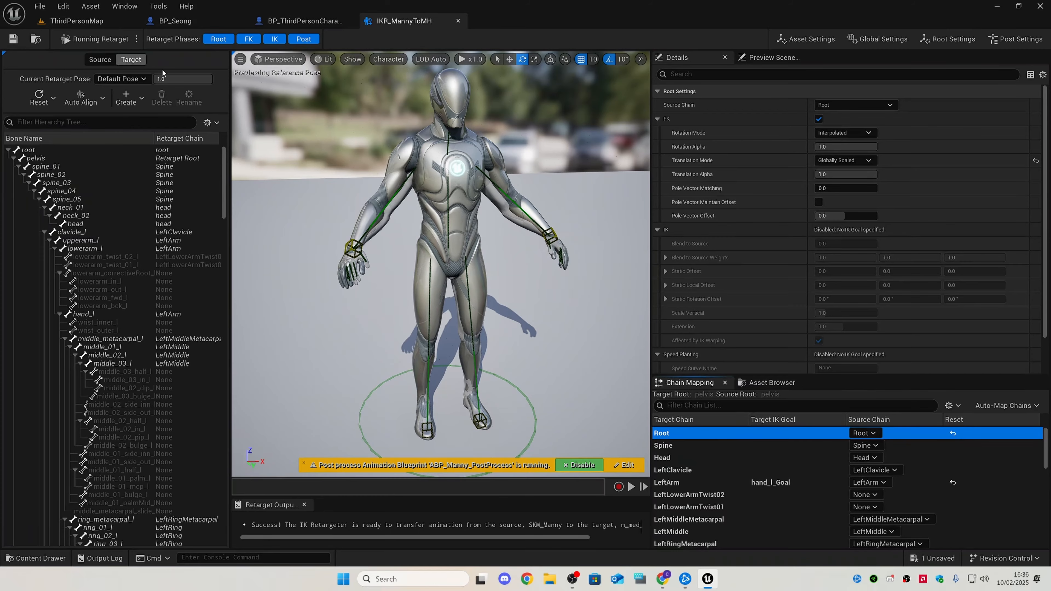
- Switch the retargeter to retarget pose editing, auto-align all bones of the target, check the arms and save
{"action": "mouse_move", "coordinate": [468, 205]}
{"action": "right_mouse_down"}
{"action": "mouse_move", "coordinate": [493, 174]}
{"action": "mouse_move", "coordinate": [480, 224]}
{"action": "mouse_move", "coordinate": [476, 197]}
{"action": "right_mouse_up"}
{"action": "key", "text": "s"}
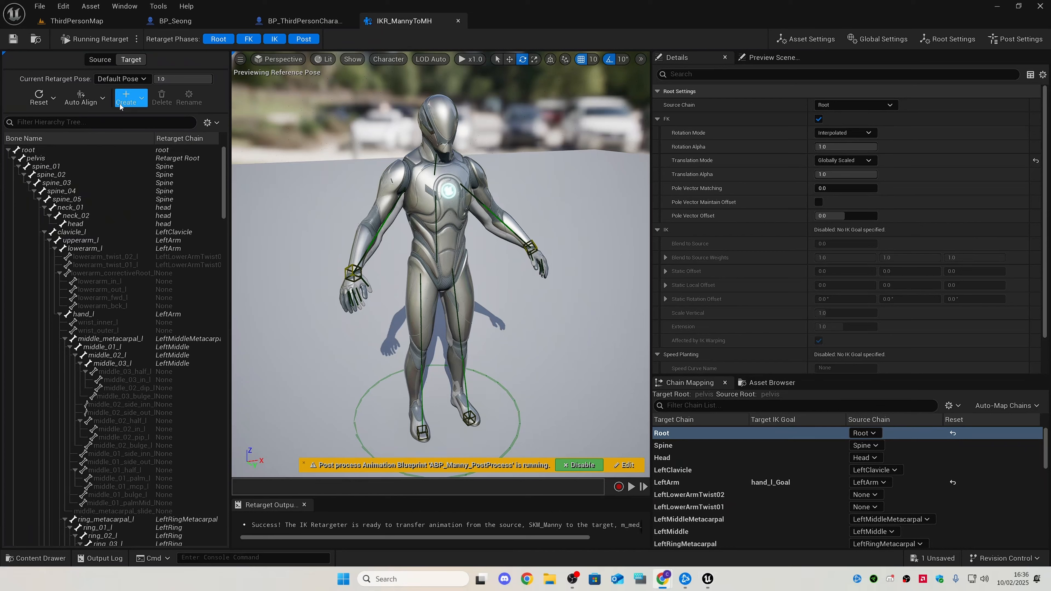
{"action": "left_click", "coordinate": [97, 102]}
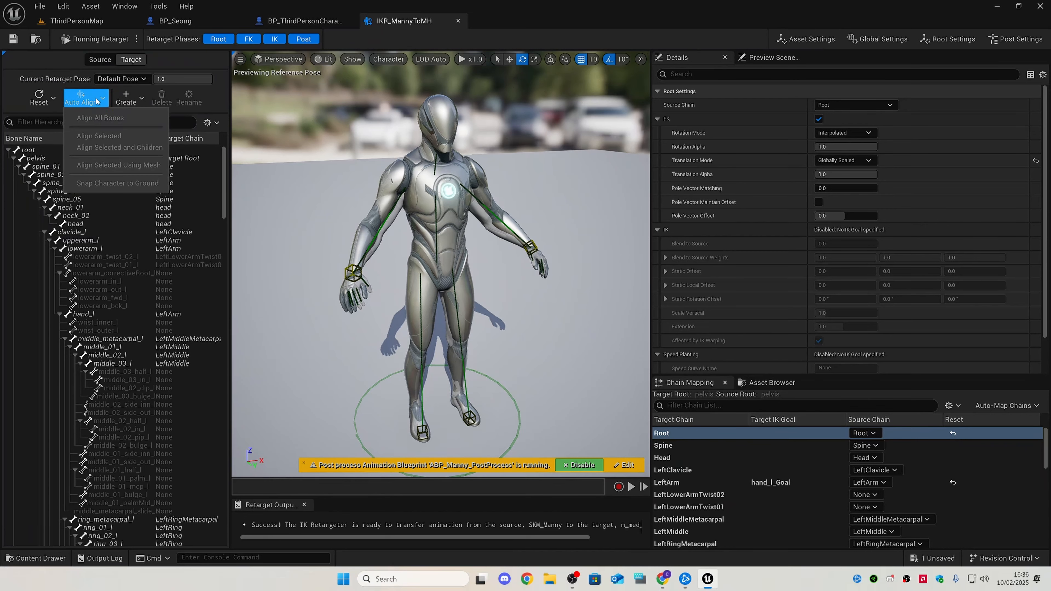
{"action": "left_click", "coordinate": [95, 102]}
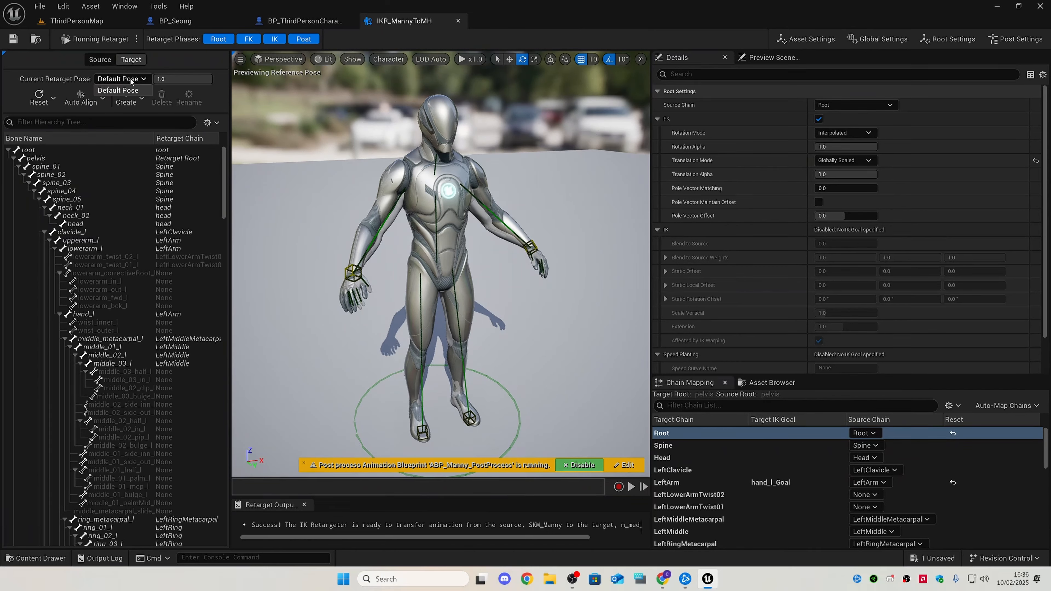
{"action": "left_click", "coordinate": [136, 38]}
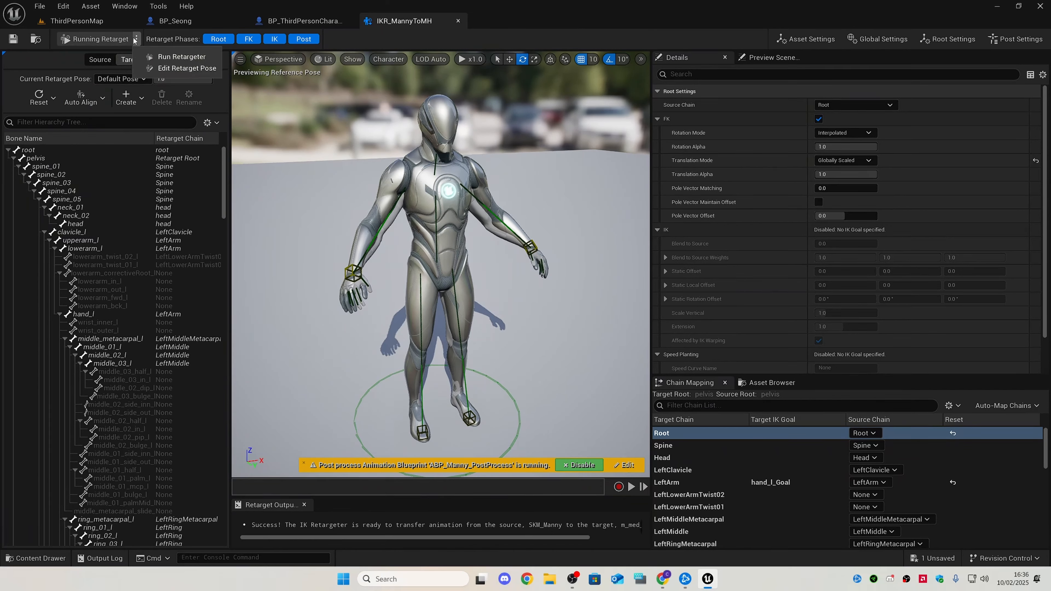
{"action": "left_click", "coordinate": [169, 63]}
{"action": "left_click", "coordinate": [83, 99]}
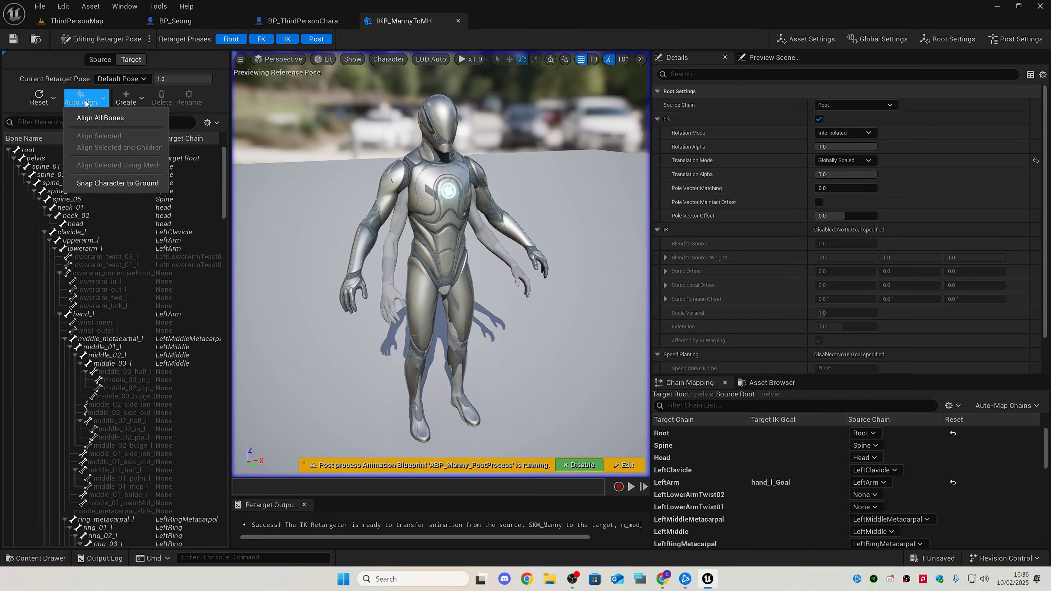
{"action": "left_click", "coordinate": [99, 119]}
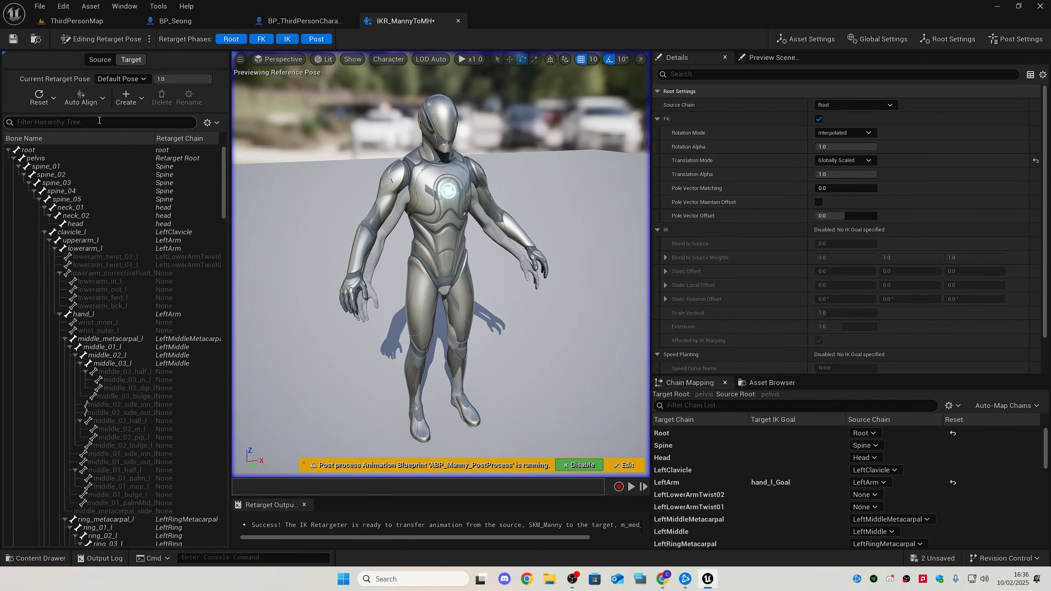
{"action": "mouse_move", "coordinate": [374, 157]}
{"action": "left_mouse_down"}
{"action": "mouse_move", "coordinate": [384, 99]}
{"action": "mouse_move", "coordinate": [366, 166]}
{"action": "left_mouse_up"}
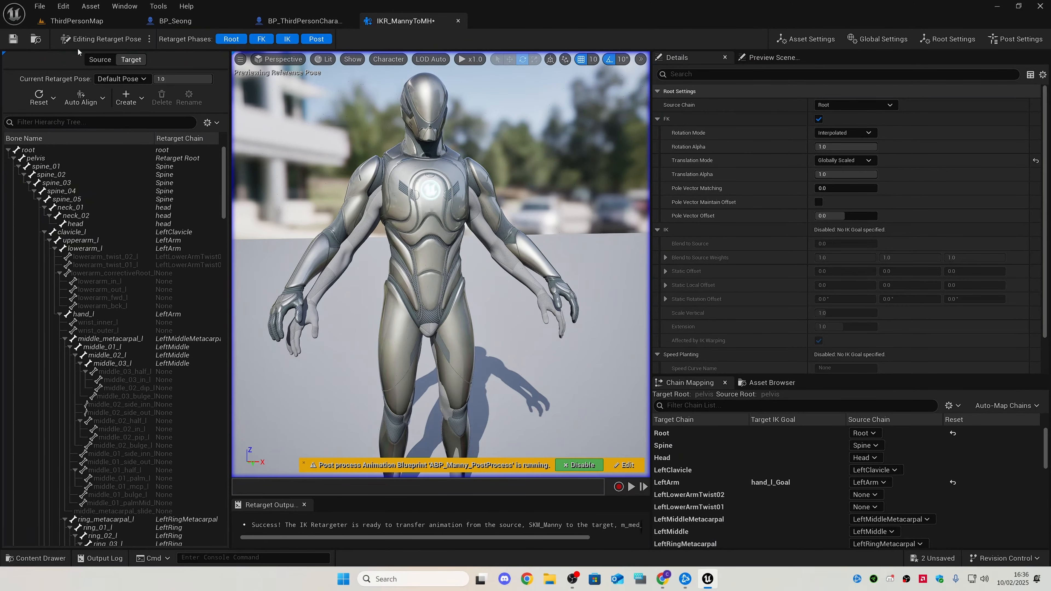
{"action": "left_click", "coordinate": [13, 39]}
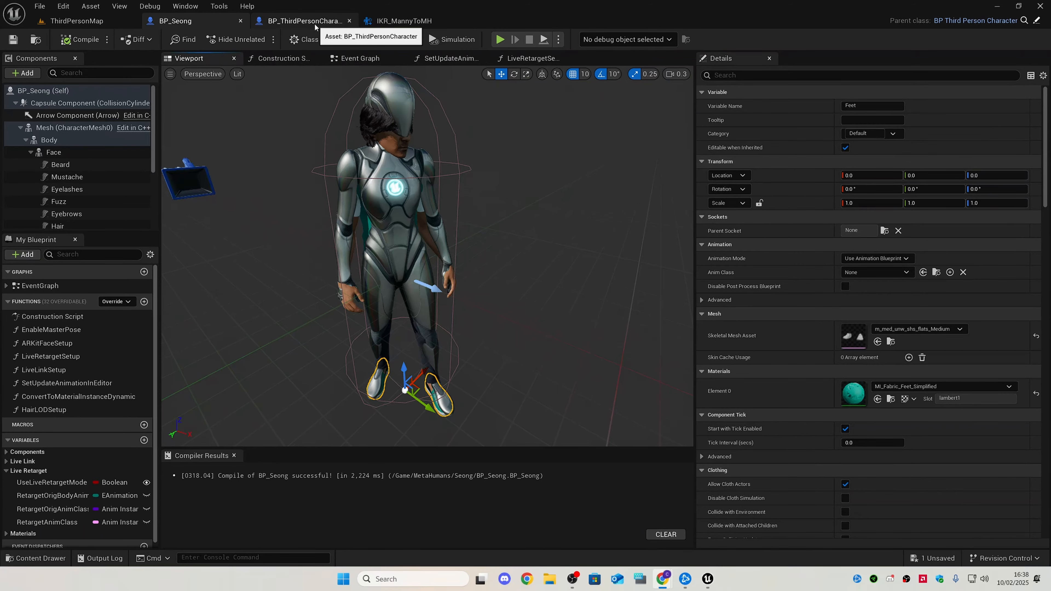
- Examine the Body and inherited Mesh components of BP_Seong, glance at IKR_MannyToMH and the project assets, and return to the blueprint
{"action": "left_click", "coordinate": [47, 141]}
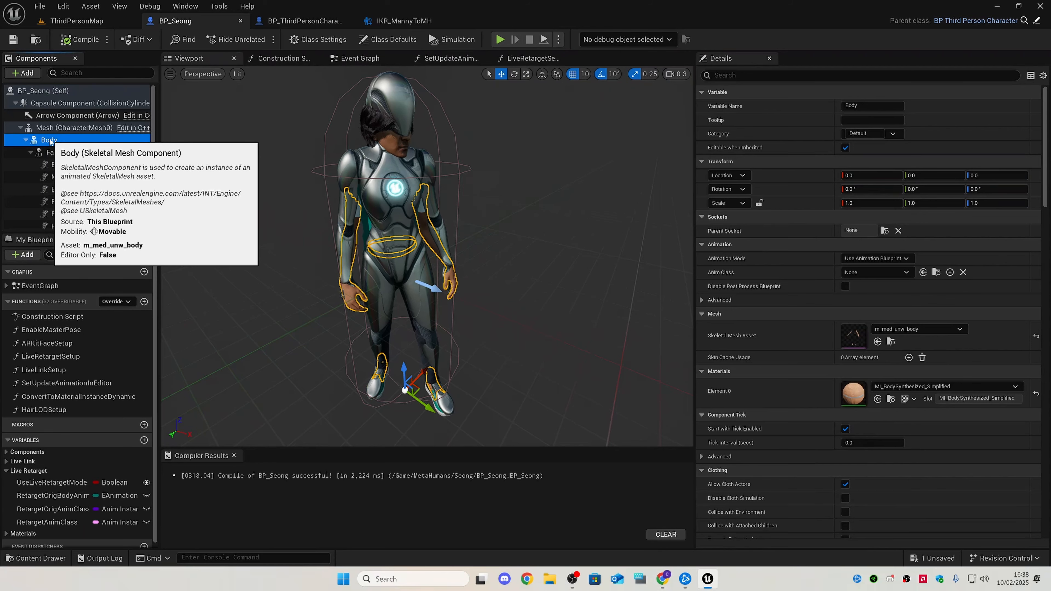
{"action": "left_click", "coordinate": [66, 127]}
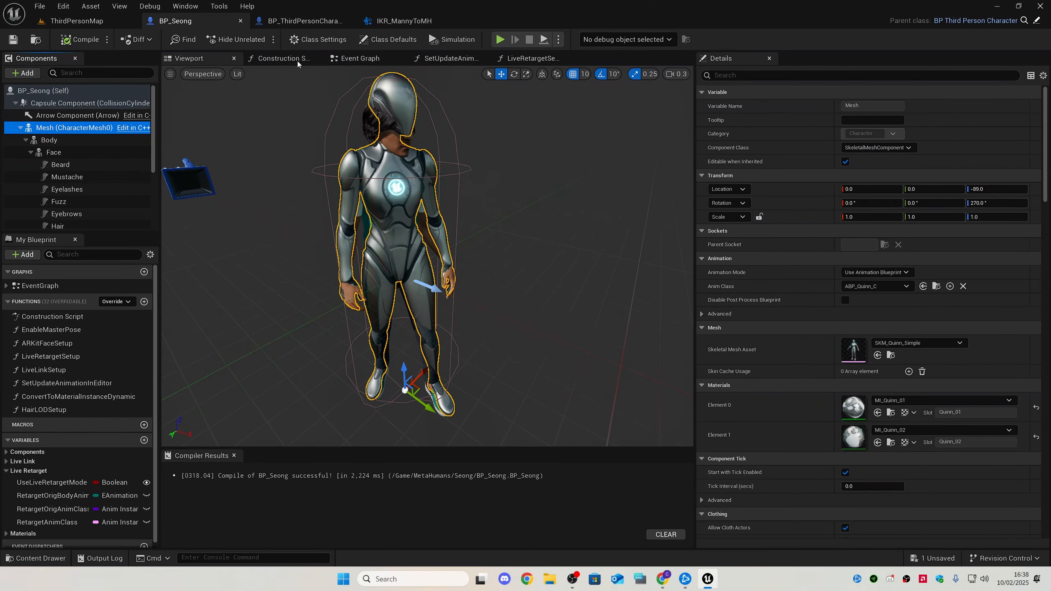
{"action": "left_click", "coordinate": [398, 21]}
{"action": "key", "text": "ctrl+space"}
{"action": "key", "text": "ctrl+space"}
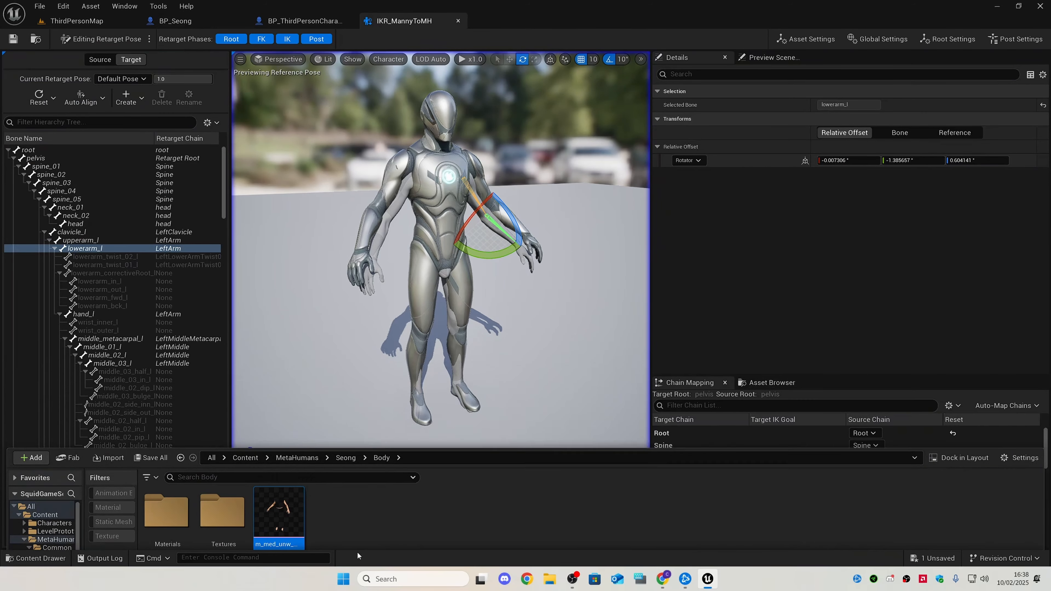
{"action": "key", "text": "ctrl+space"}
{"action": "left_click", "coordinate": [178, 21]}
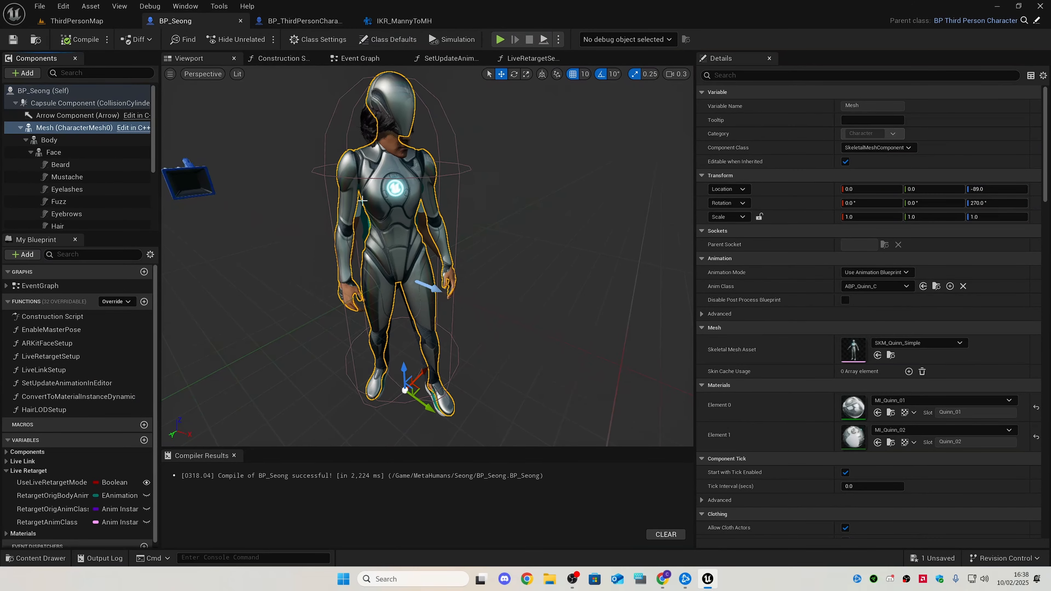
- Search the MetaHumans folder for ABP and open the ABP_MetaHuman_m_med_unw_Retargeting animation blueprint
{"action": "left_click", "coordinate": [57, 141]}
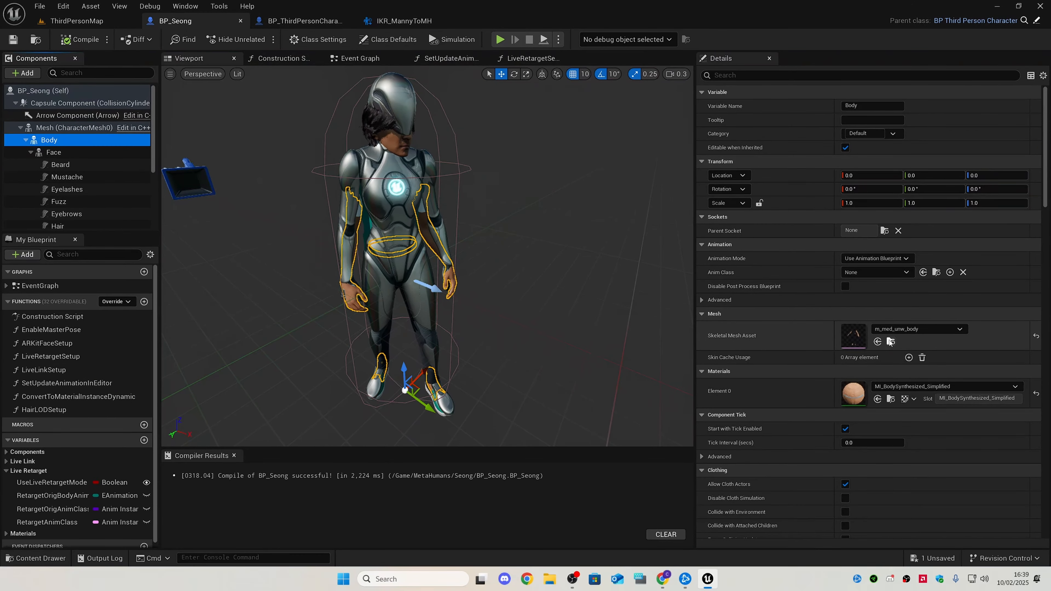
{"action": "key", "text": "ctrl+space"}
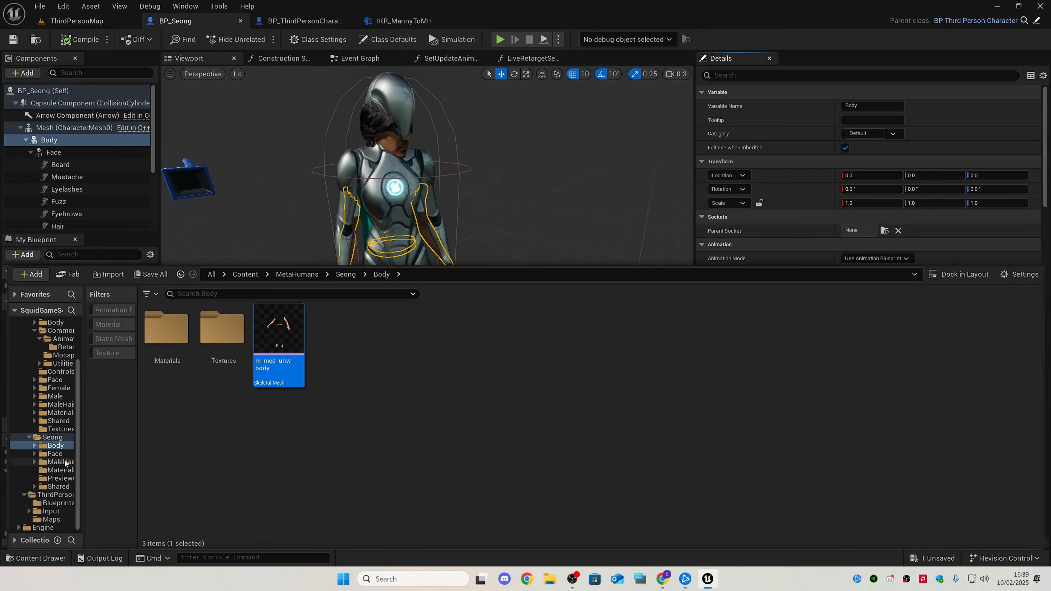
{"action": "left_click", "coordinate": [54, 437]}
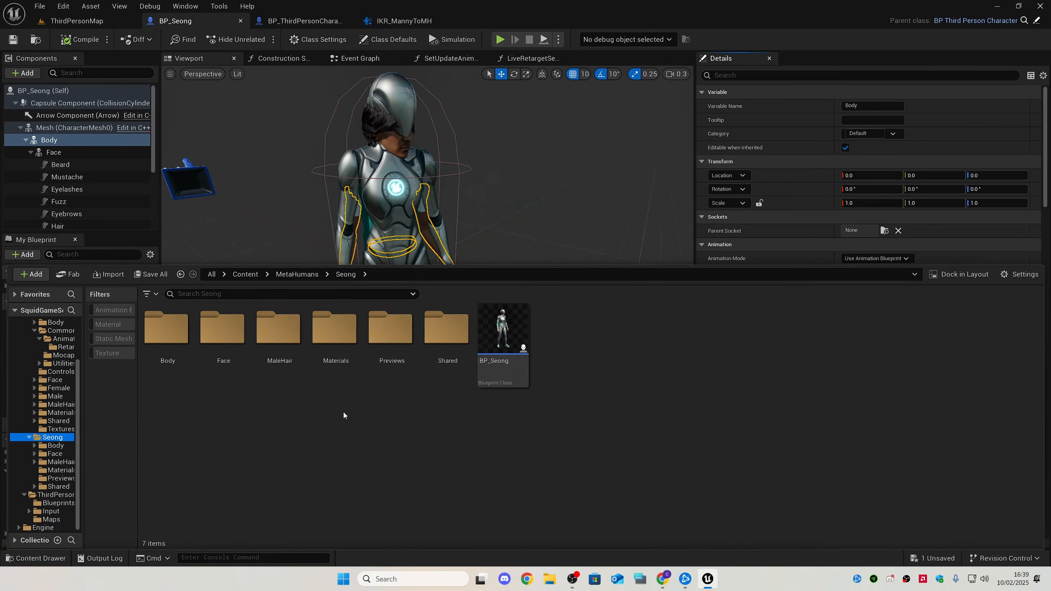
{"action": "left_click", "coordinate": [293, 275]}
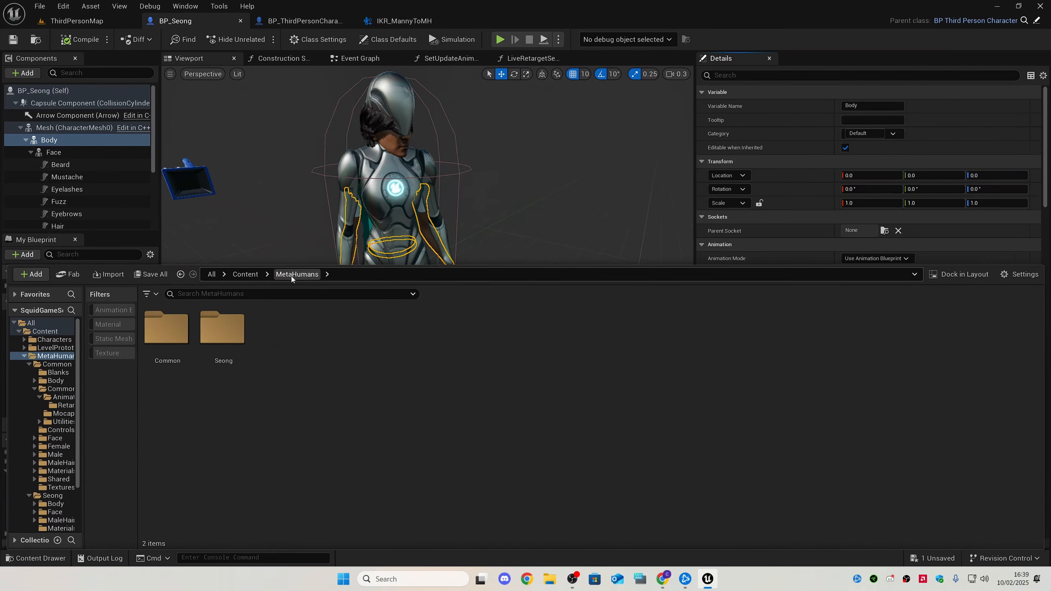
{"action": "left_click", "coordinate": [234, 293]}
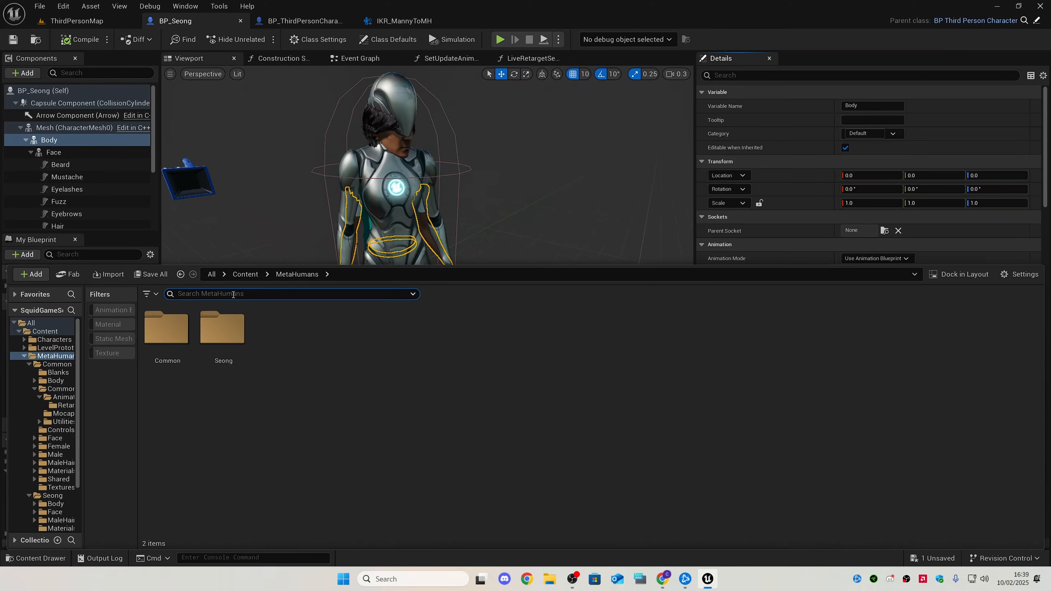
{"action": "type", "text": "ABP"}
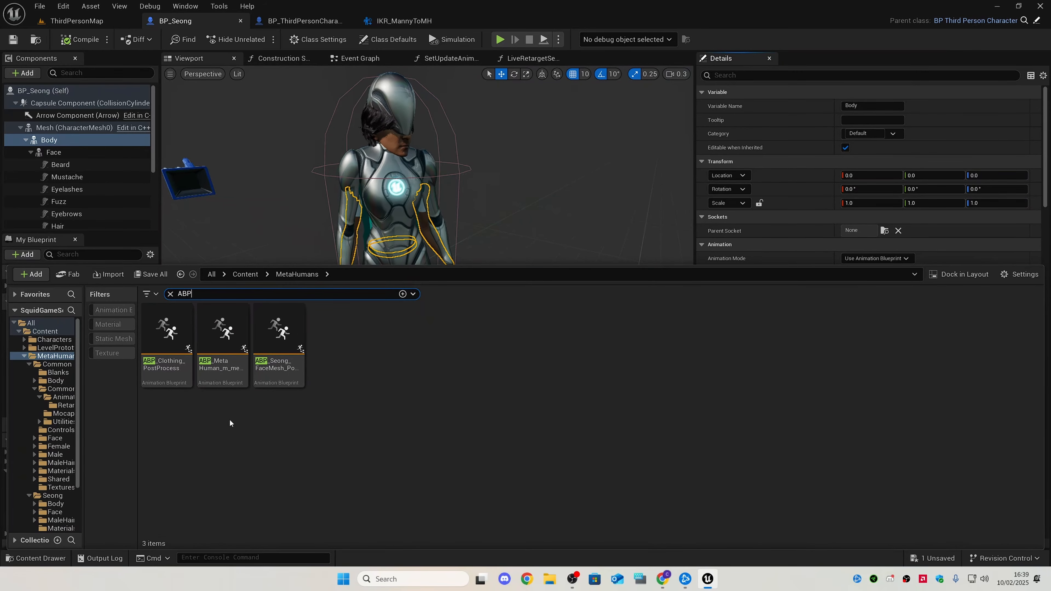
{"action": "double_click", "coordinate": [232, 375]}
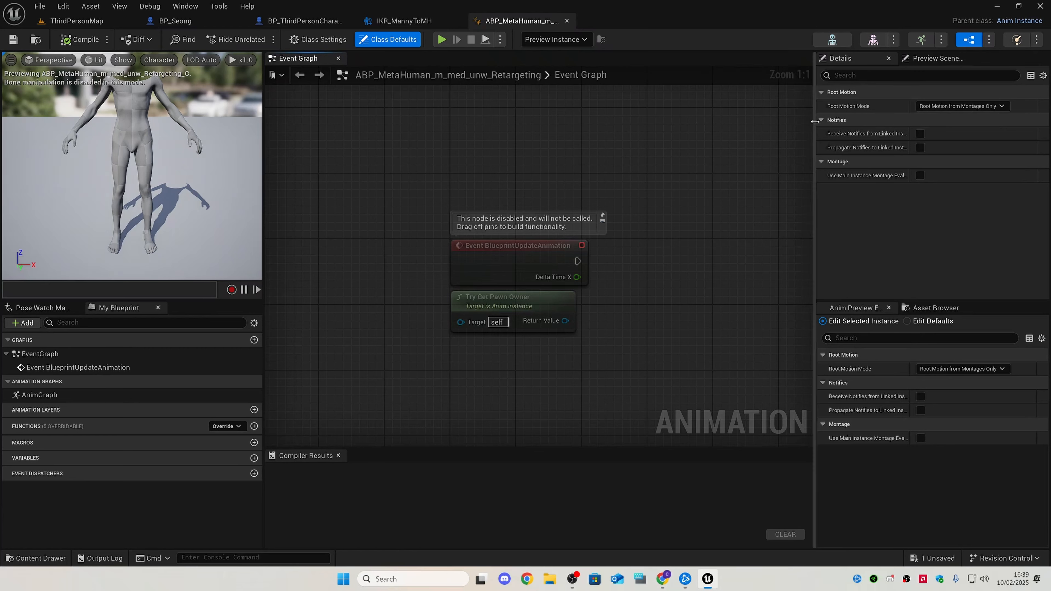
- In the AnimGraph, set the IKRetargeter Asset of the Retarget Pose From Mesh node to IKR_MannyToMH and compile the animation blueprint
{"action": "left_click_drag", "start_coordinate": [814, 121], "coordinate": [757, 137]}
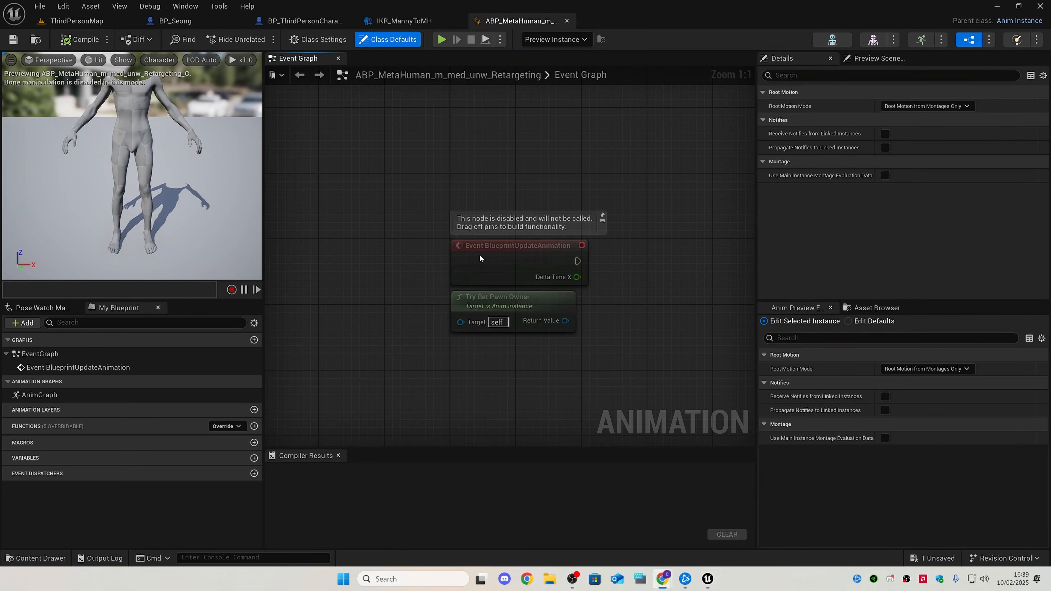
{"action": "double_click", "coordinate": [41, 396]}
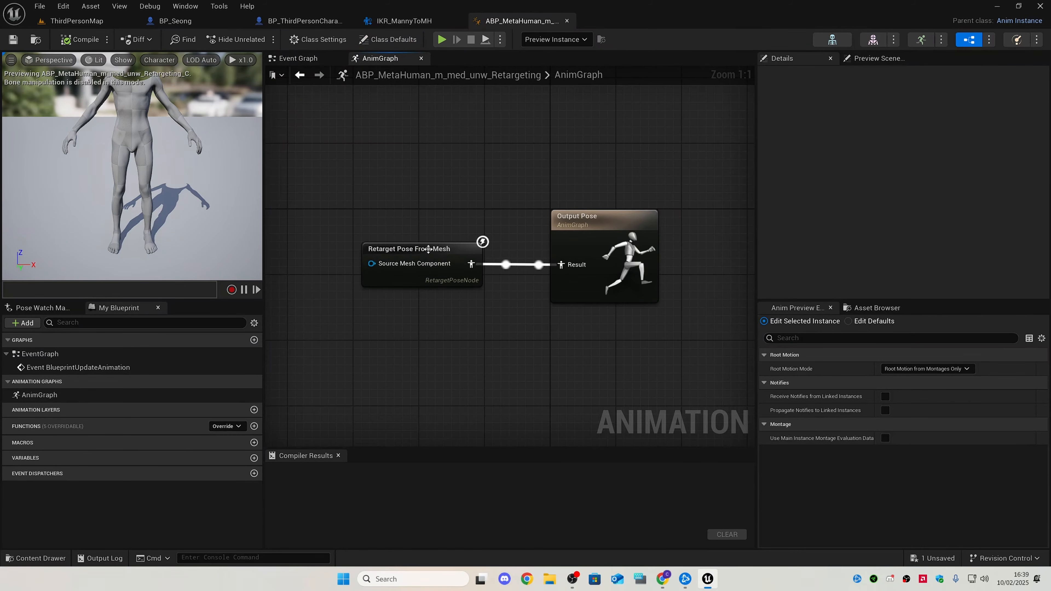
{"action": "left_click", "coordinate": [428, 249]}
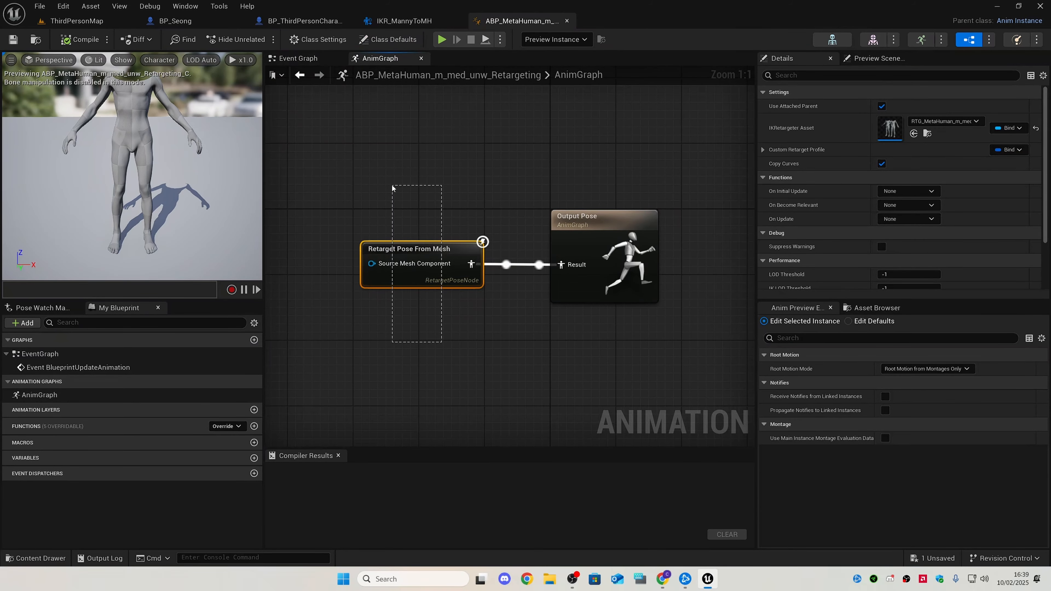
{"action": "left_click", "coordinate": [942, 121]}
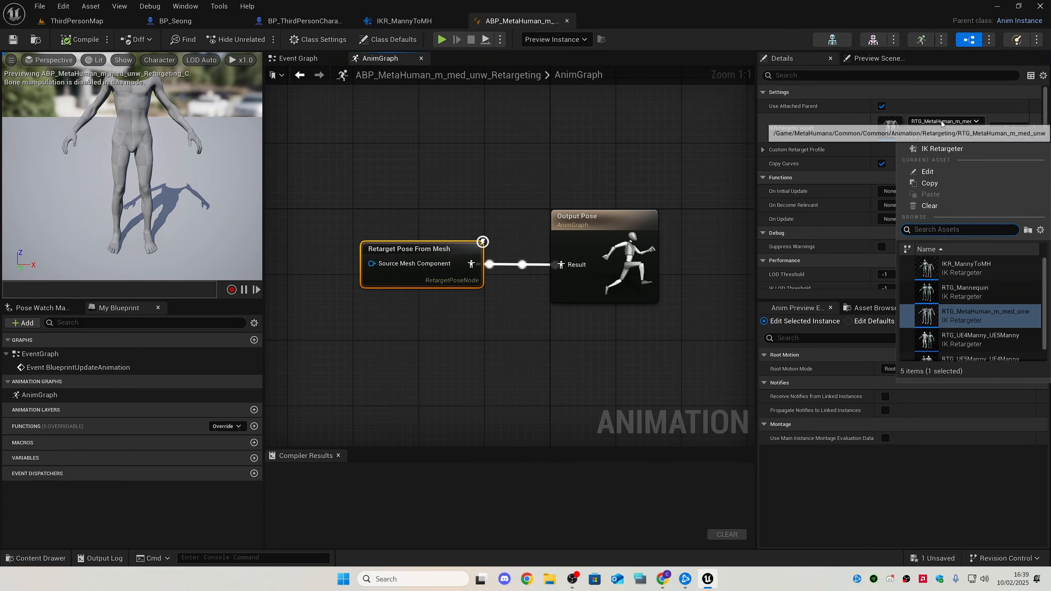
{"action": "left_click", "coordinate": [975, 265]}
{"action": "left_click", "coordinate": [80, 41]}
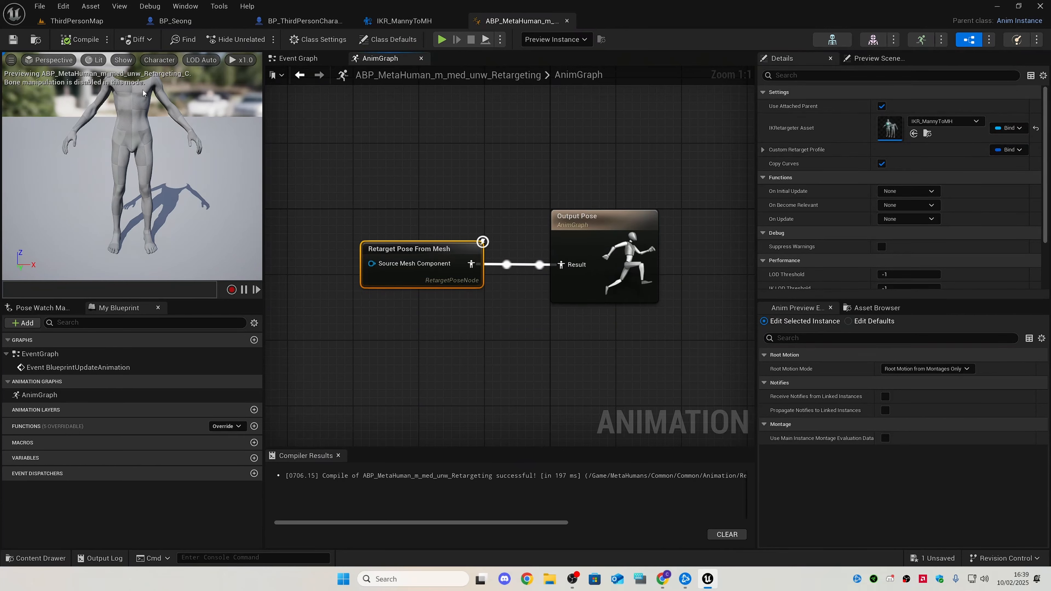
- In BP_Seong, set the Body component's Anim Class to the ABP_MetaHuman_m_med_unw retargeting blueprint and compile
{"action": "left_click", "coordinate": [182, 20]}
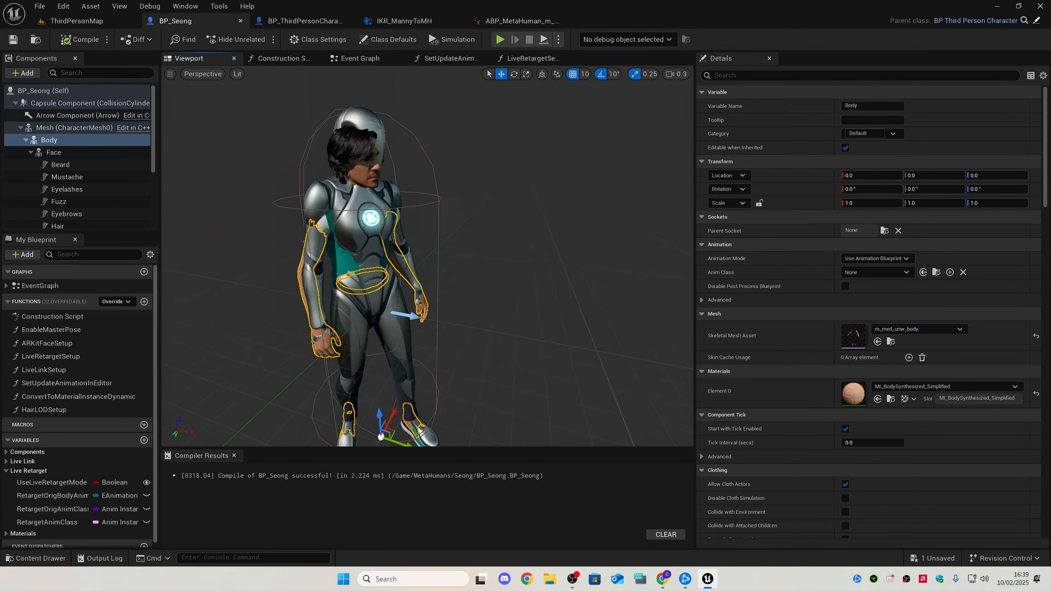
{"action": "left_click", "coordinate": [58, 116]}
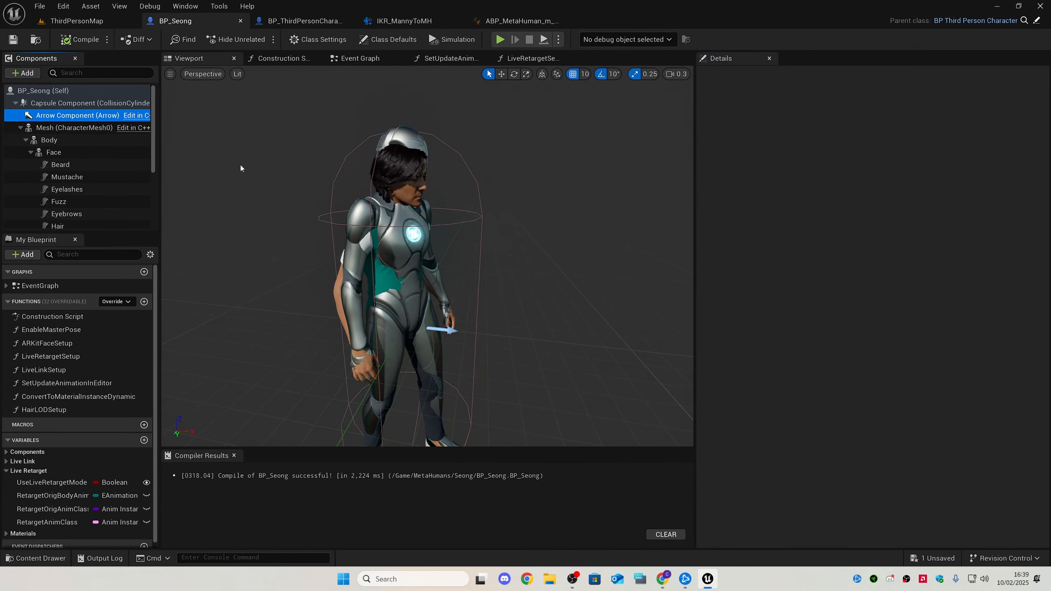
{"action": "mouse_move", "coordinate": [242, 169]}
{"action": "right_mouse_down"}
{"action": "mouse_move", "coordinate": [238, 215]}
{"action": "mouse_move", "coordinate": [226, 172]}
{"action": "mouse_move", "coordinate": [244, 185]}
{"action": "right_mouse_up"}
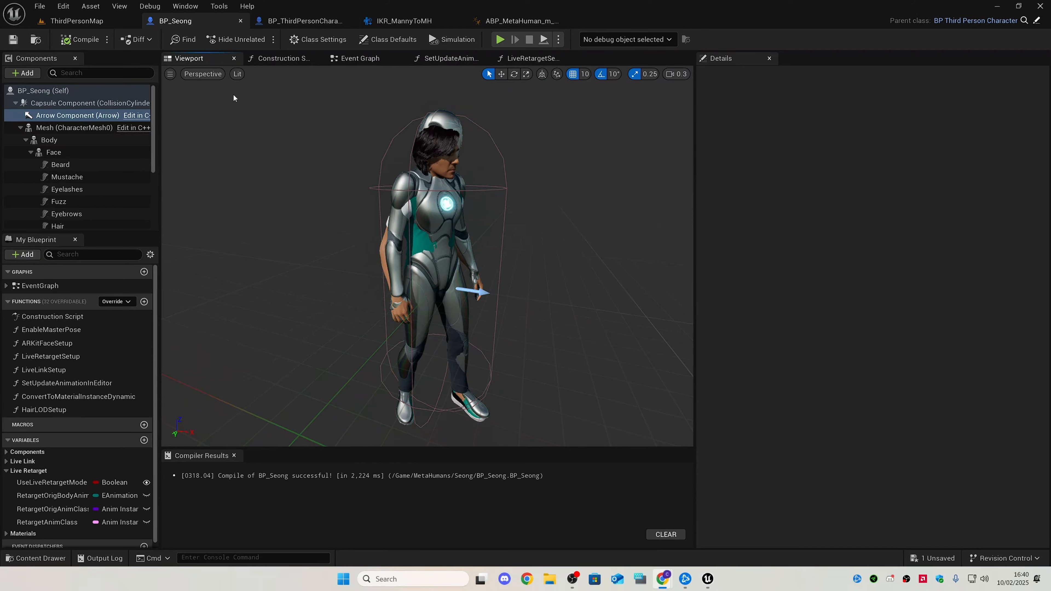
{"action": "left_click", "coordinate": [64, 141]}
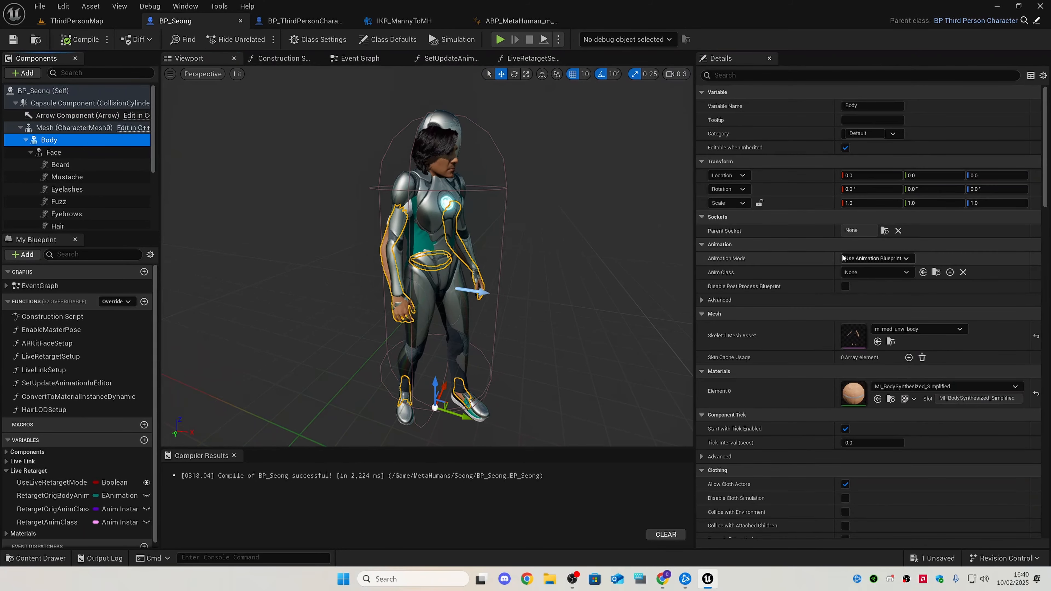
{"action": "left_click", "coordinate": [868, 273]}
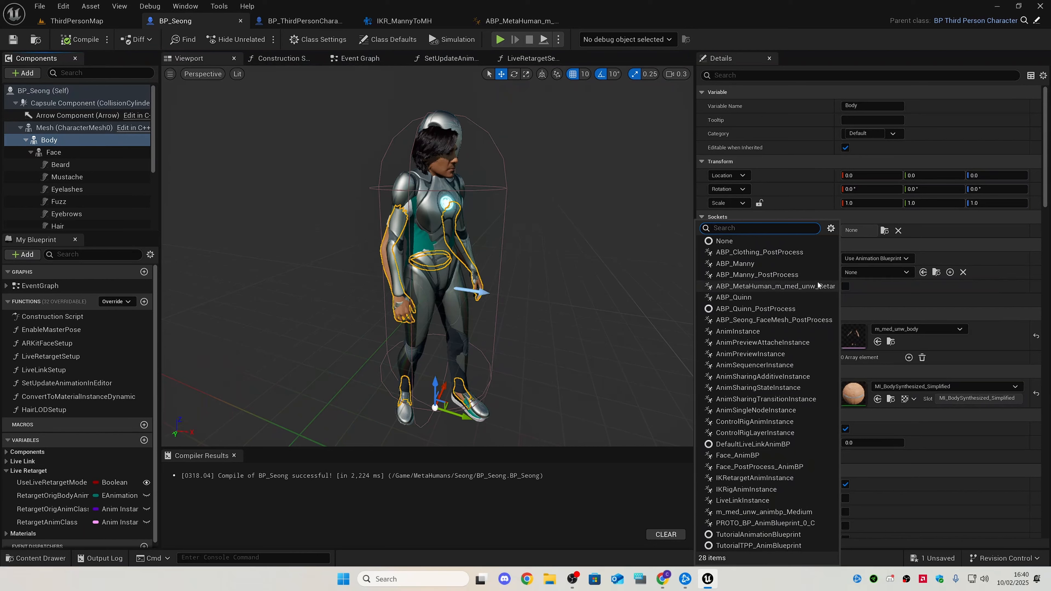
{"action": "left_click", "coordinate": [774, 286]}
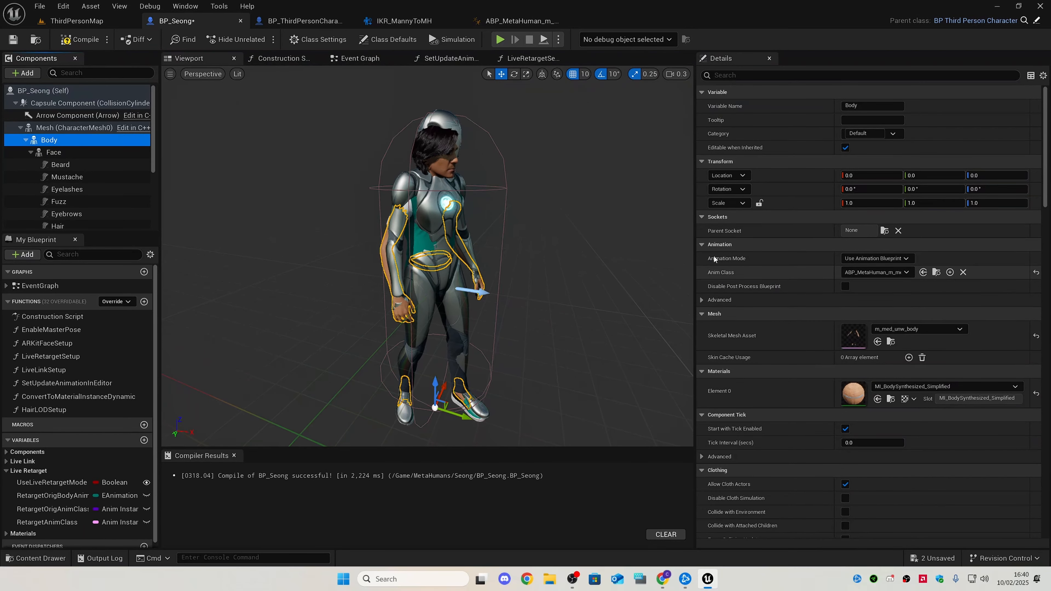
{"action": "left_click", "coordinate": [86, 41]}
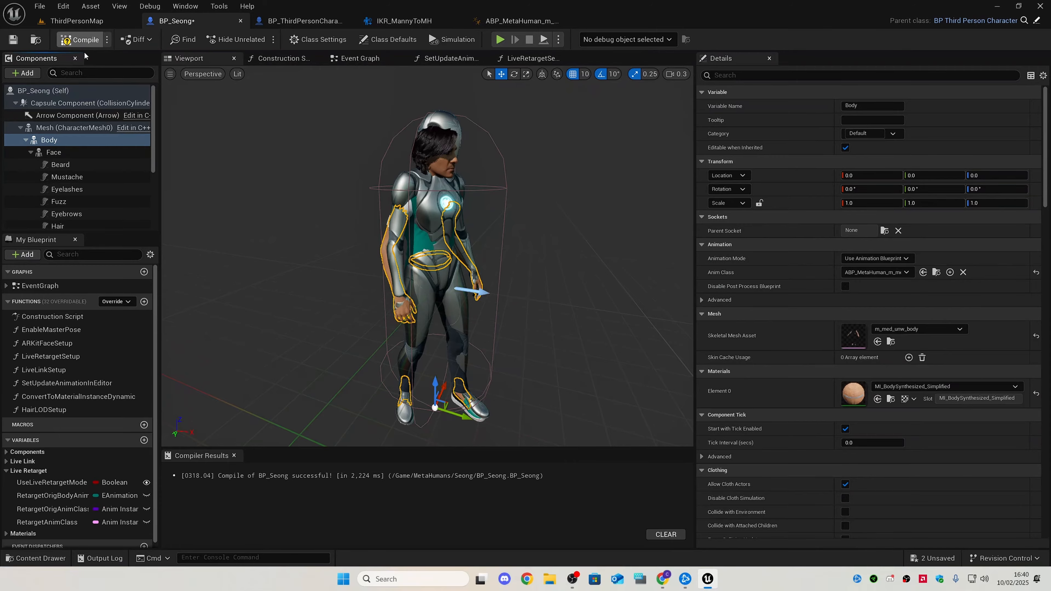
- Inspect from several angles how the MetaHuman body follows the mannequin mesh in the BP_Seong viewport
{"action": "right_click_drag", "start_coordinate": [290, 156], "coordinate": [348, 168]}
{"action": "key", "text": "w"}
{"action": "key", "text": "d"}
{"action": "key", "text": "a"}
{"action": "key", "text": "s"}
{"action": "key", "text": "s"}
{"action": "scroll", "coordinate": [349, 168], "scroll_direction": "up", "scroll_amount": 1}
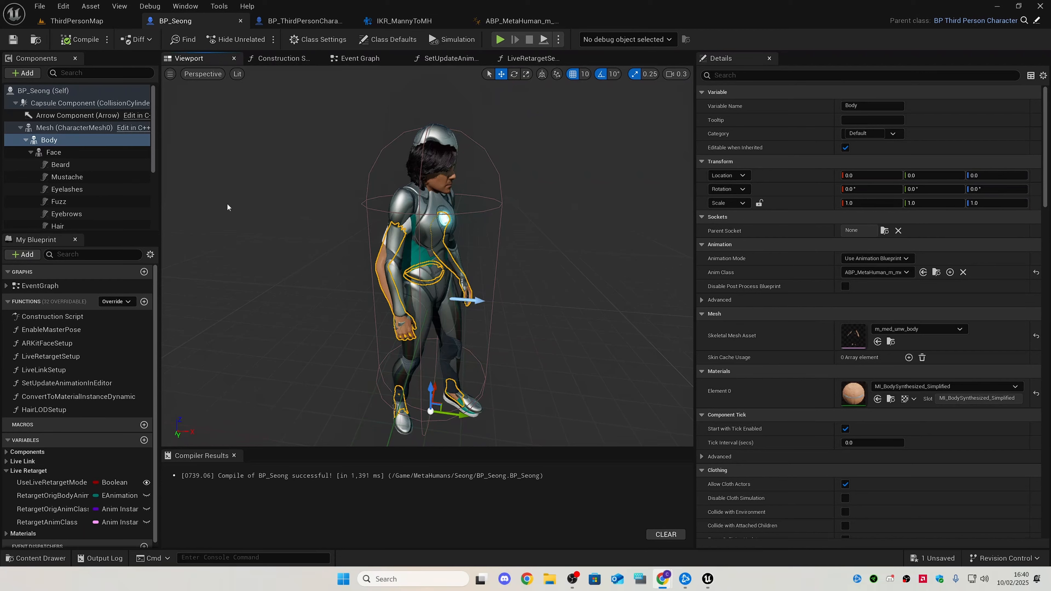
- Make the inherited Mesh of BP_Seong not visible, set its Visibility Based Anim Tick Option to Always Tick Pose and Refresh Bones, and compile
{"action": "left_click", "coordinate": [73, 129]}
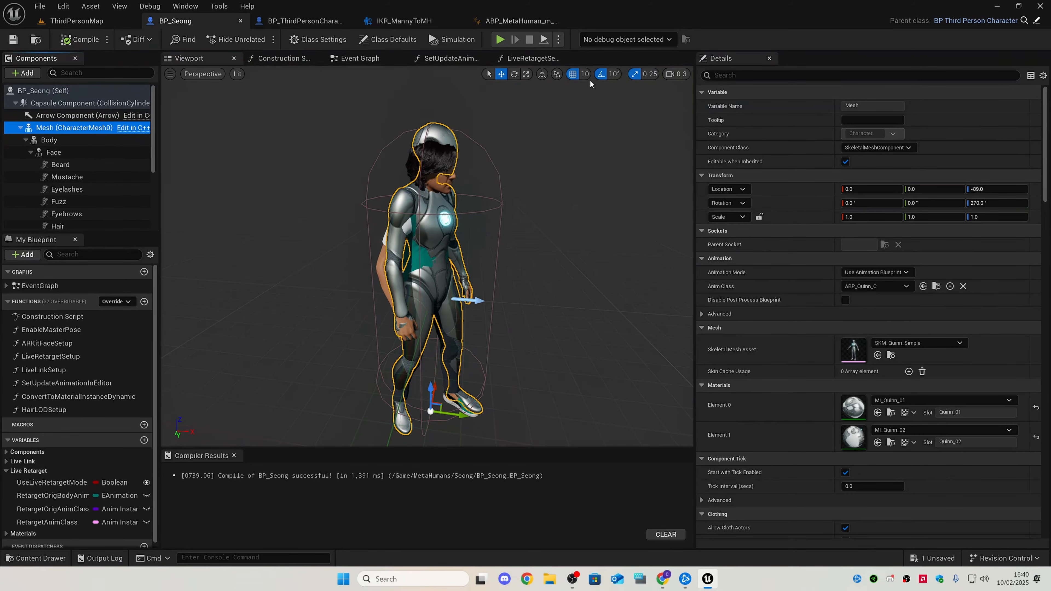
{"action": "left_click", "coordinate": [764, 75]}
{"action": "type", "text": "VIS"}
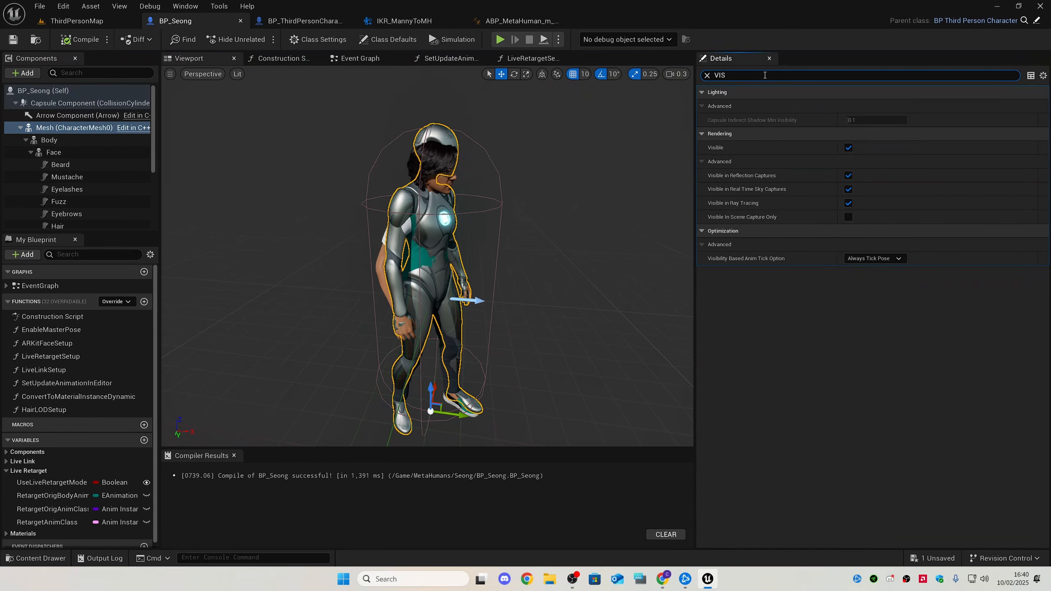
{"action": "left_click", "coordinate": [849, 147]}
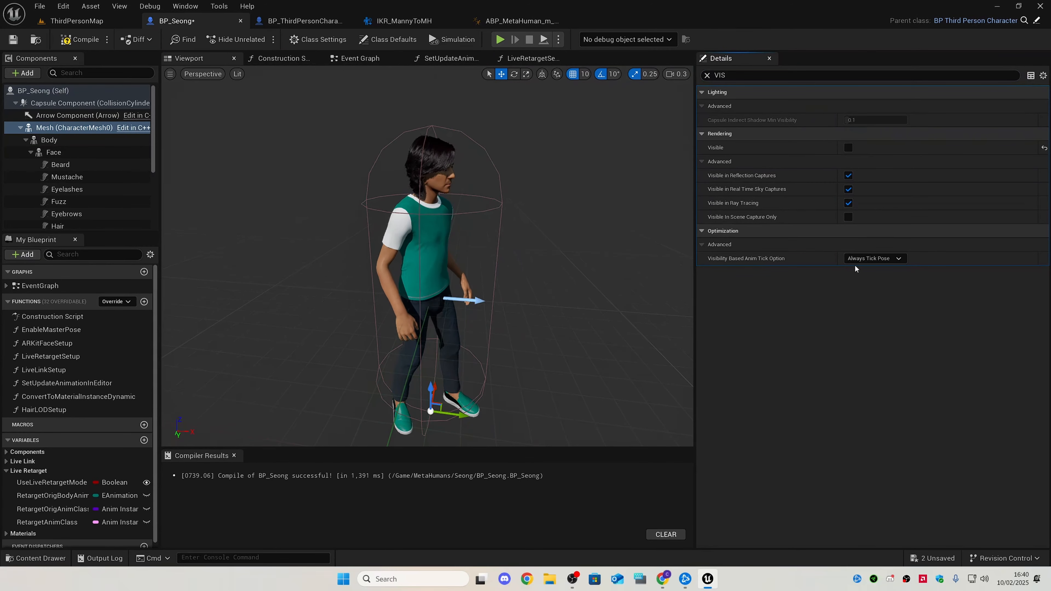
{"action": "left_click", "coordinate": [866, 259]}
{"action": "left_click", "coordinate": [883, 269]}
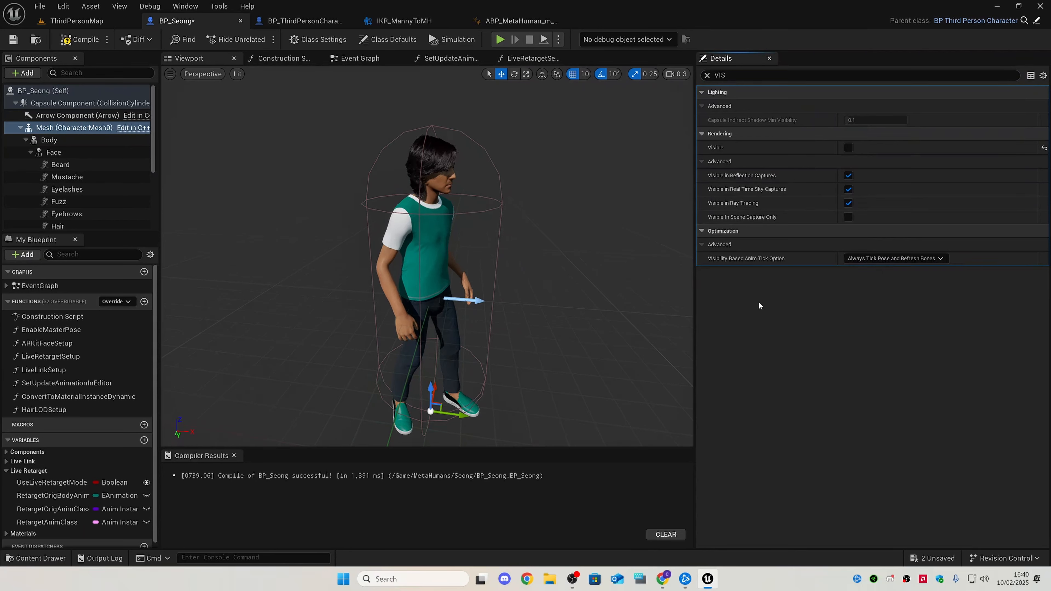
{"action": "left_click", "coordinate": [889, 260]}
{"action": "left_click", "coordinate": [891, 260]}
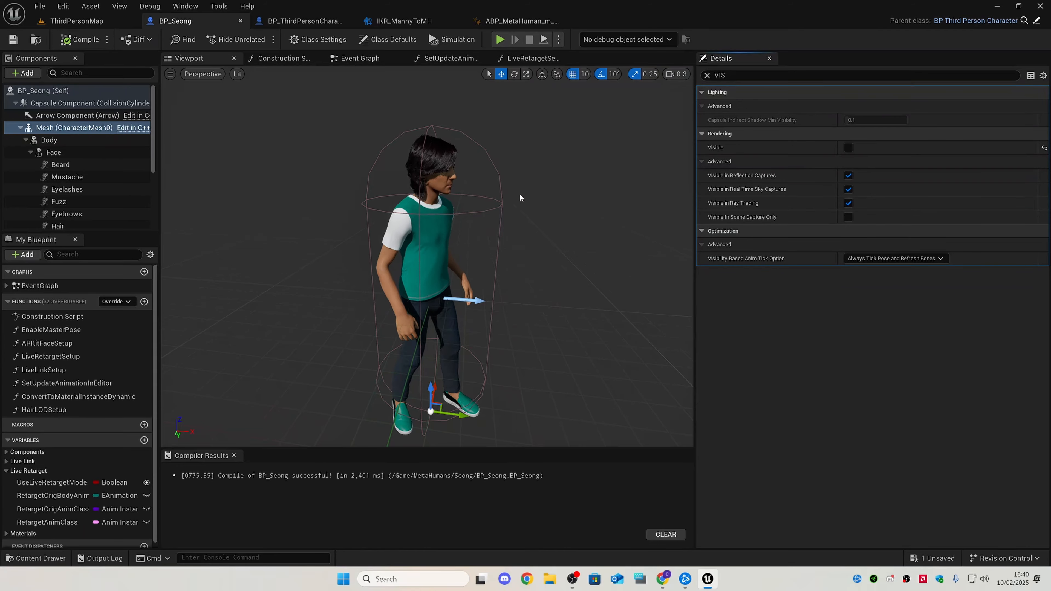
{"action": "right_click_drag", "start_coordinate": [520, 197], "coordinate": [530, 241]}
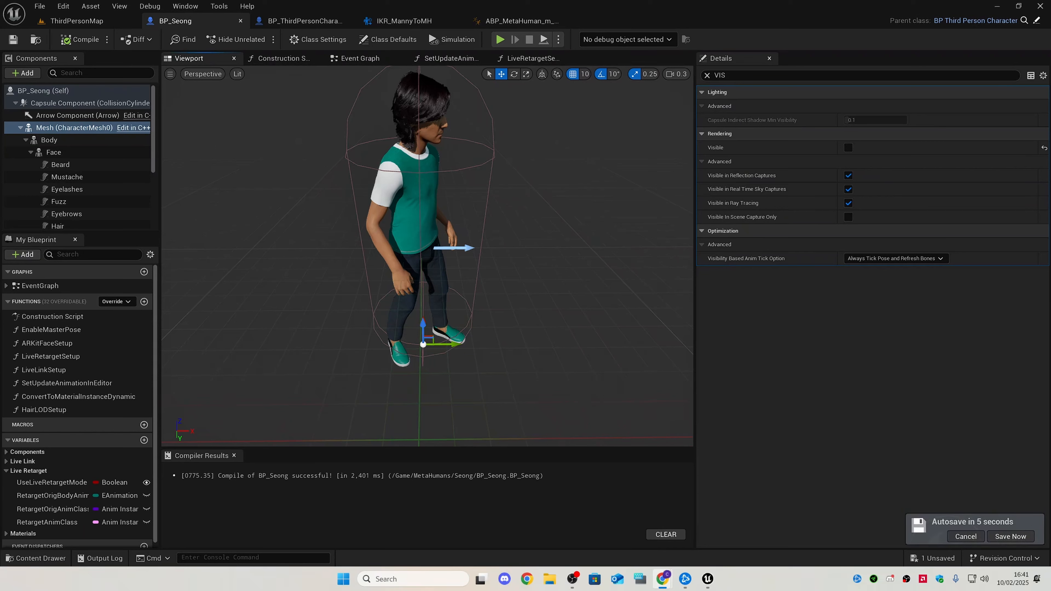
{"action": "mouse_move", "coordinate": [570, 261]}
{"action": "right_mouse_down"}
{"action": "mouse_move", "coordinate": [596, 239]}
{"action": "mouse_move", "coordinate": [559, 250]}
{"action": "right_mouse_up"}
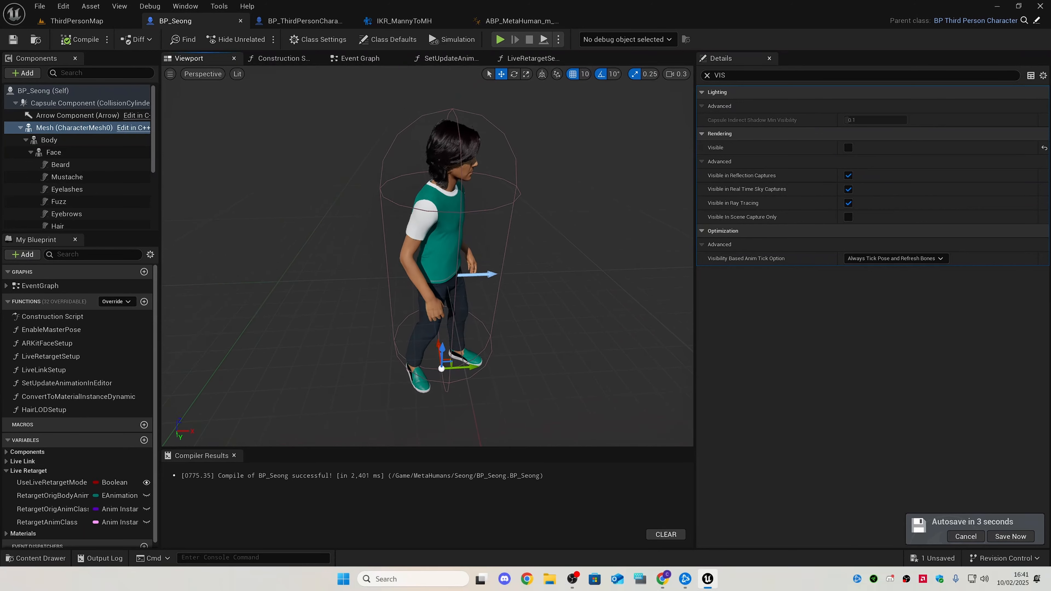
- Copy all the nodes in the Event Graph of BP_ThirdPersonCharacter
{"action": "left_click", "coordinate": [297, 20]}
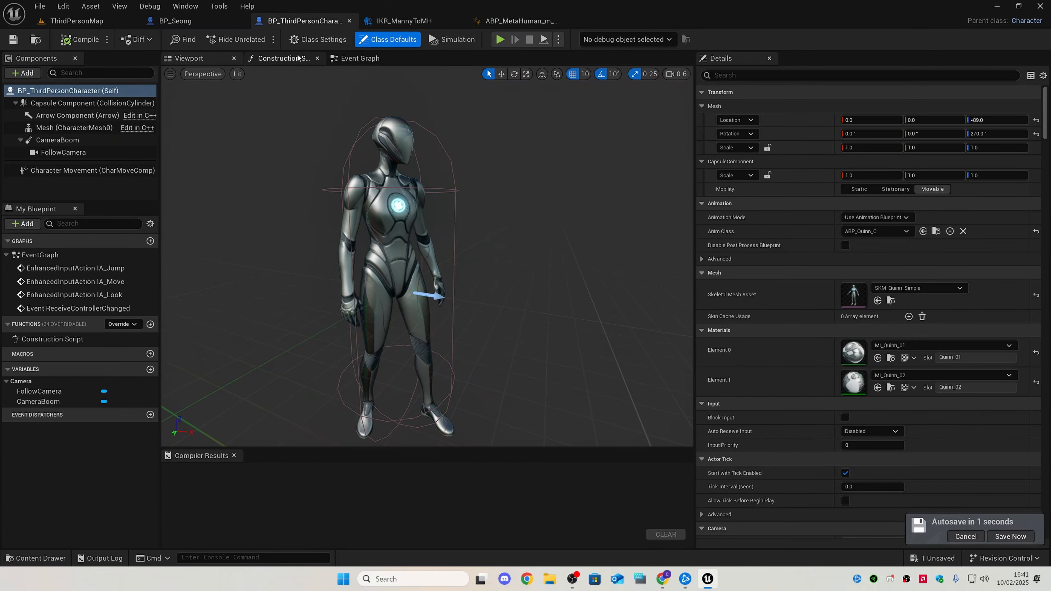
{"action": "left_click", "coordinate": [351, 60]}
{"action": "scroll", "coordinate": [423, 214], "scroll_direction": "down", "scroll_amount": 9}
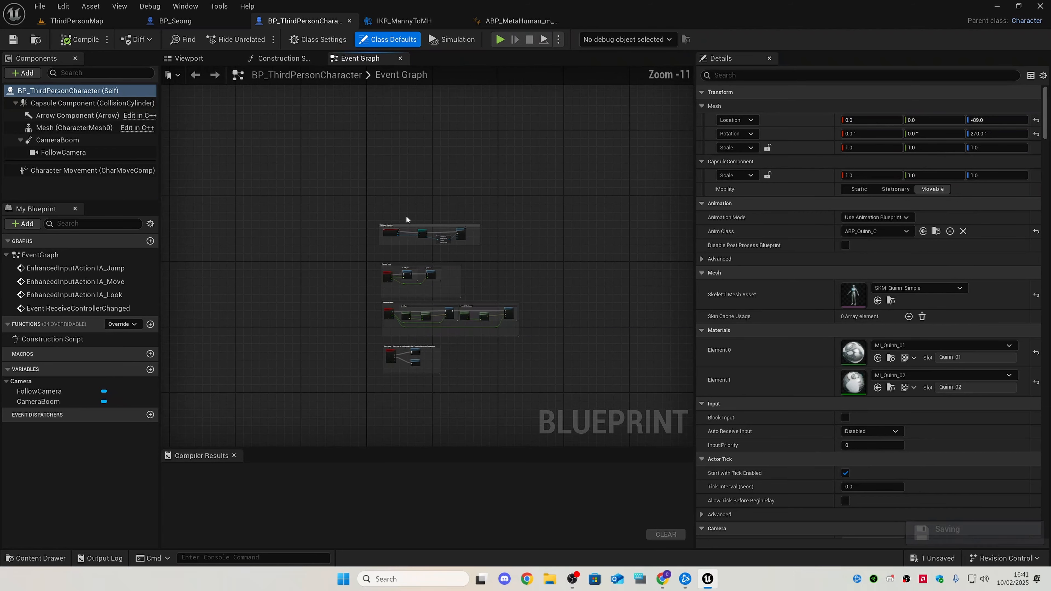
{"action": "left_click_drag", "start_coordinate": [329, 169], "coordinate": [538, 404]}
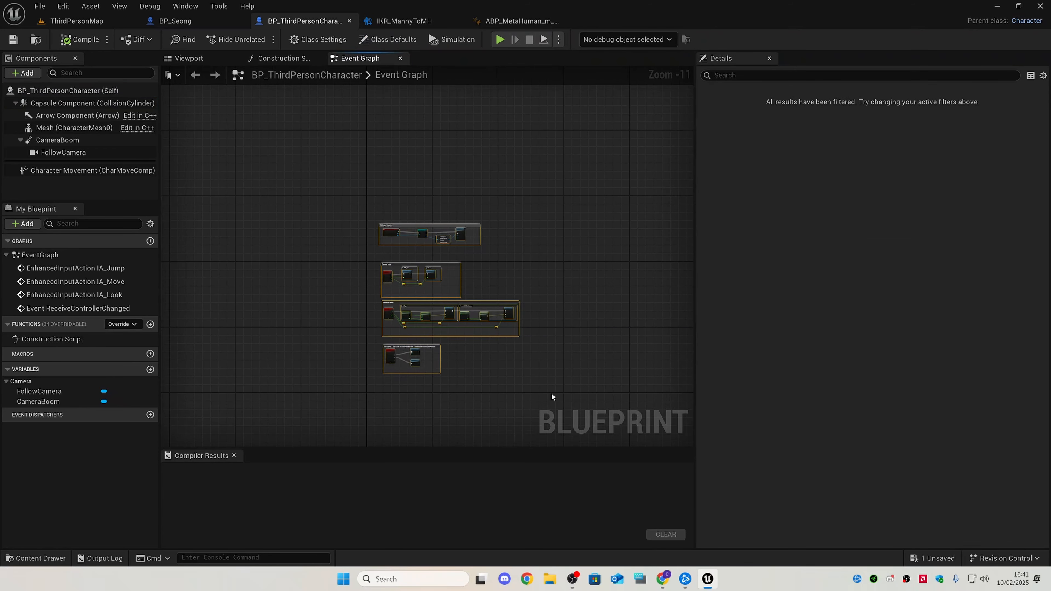
{"action": "right_click", "coordinate": [492, 303]}
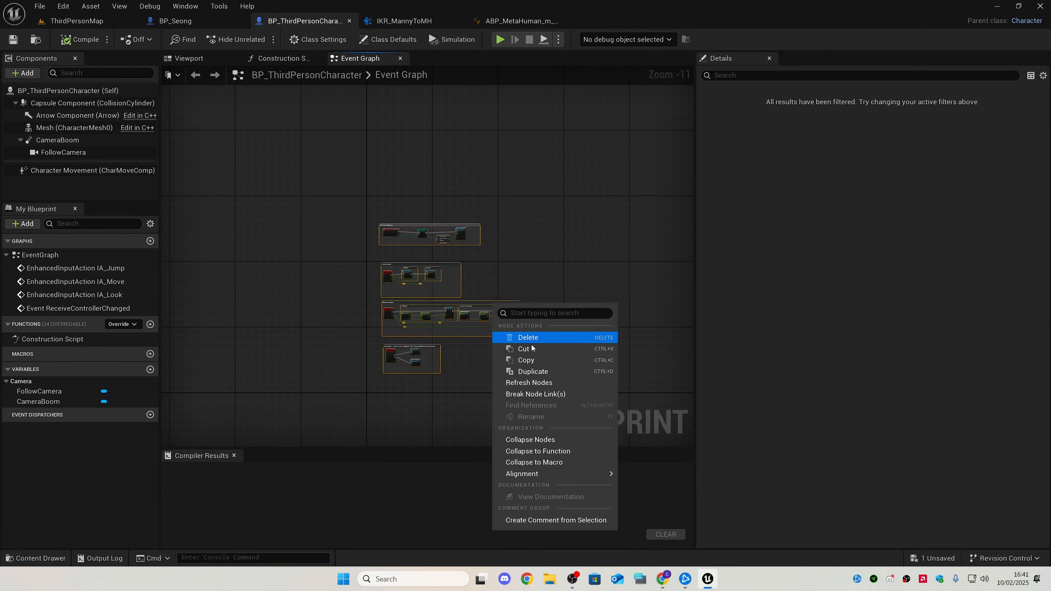
{"action": "left_click", "coordinate": [540, 359]}
- Paste the copied character input nodes into the Event Graph of BP_Seong, below the AR Kit Face / Live Link Body Setup group
{"action": "left_click", "coordinate": [178, 21]}
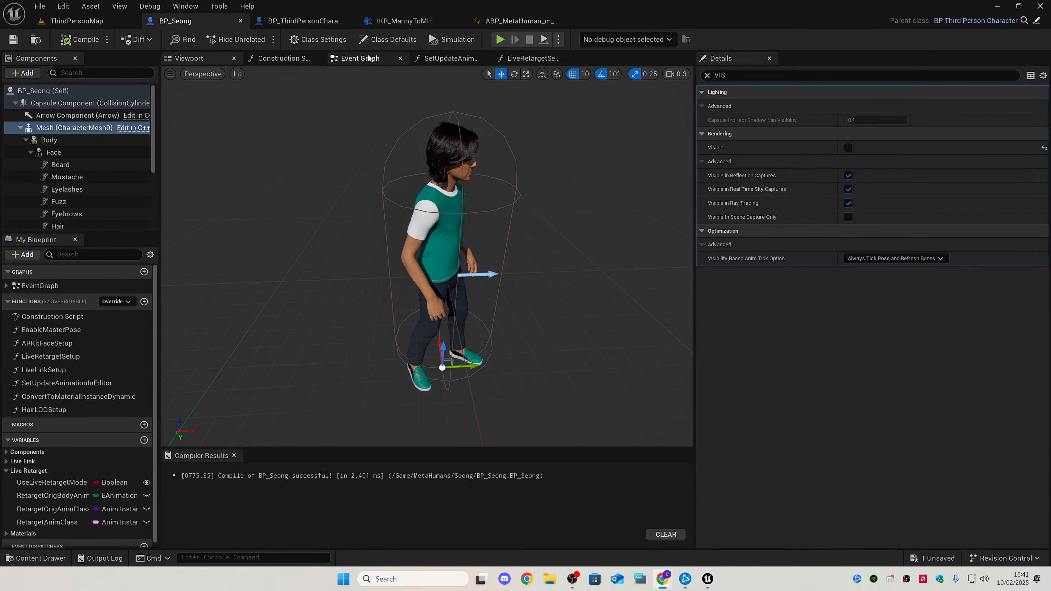
{"action": "left_click", "coordinate": [356, 59]}
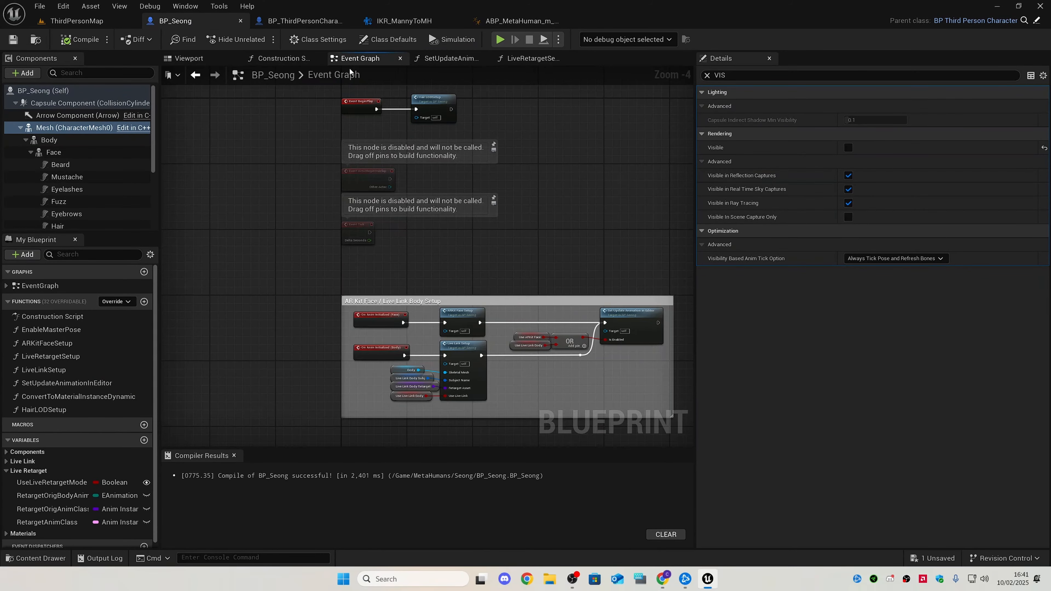
{"action": "right_click_drag", "start_coordinate": [476, 267], "coordinate": [355, 216]}
{"action": "scroll", "coordinate": [355, 217], "scroll_direction": "down", "scroll_amount": 4}
{"action": "scroll", "coordinate": [341, 244], "scroll_direction": "up", "scroll_amount": 2}
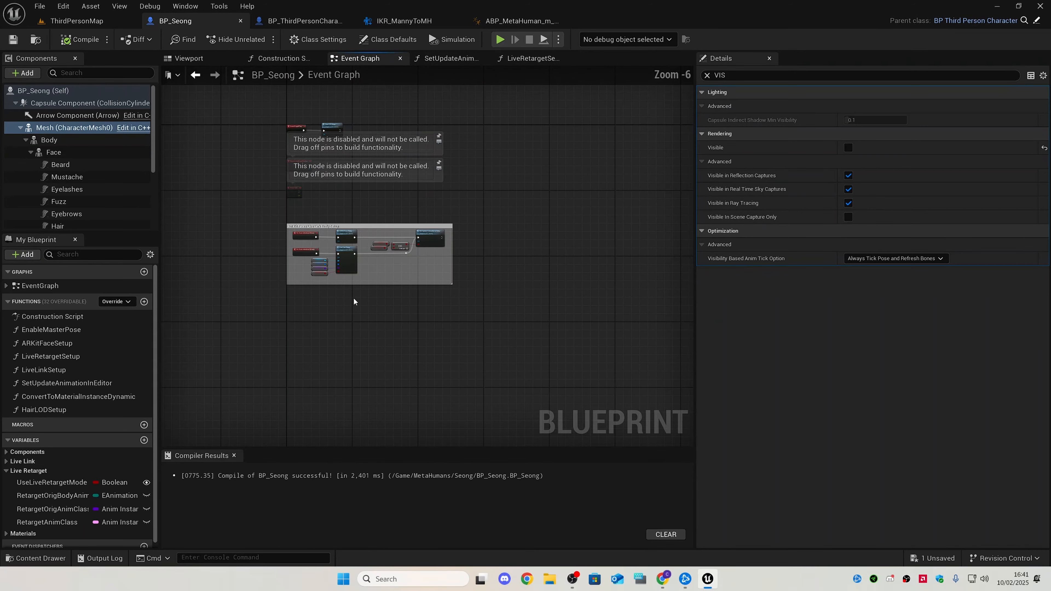
{"action": "scroll", "coordinate": [304, 125], "scroll_direction": "up", "scroll_amount": 2}
{"action": "scroll", "coordinate": [310, 137], "scroll_direction": "down", "scroll_amount": 4}
{"action": "right_click_drag", "start_coordinate": [400, 360], "coordinate": [394, 242]}
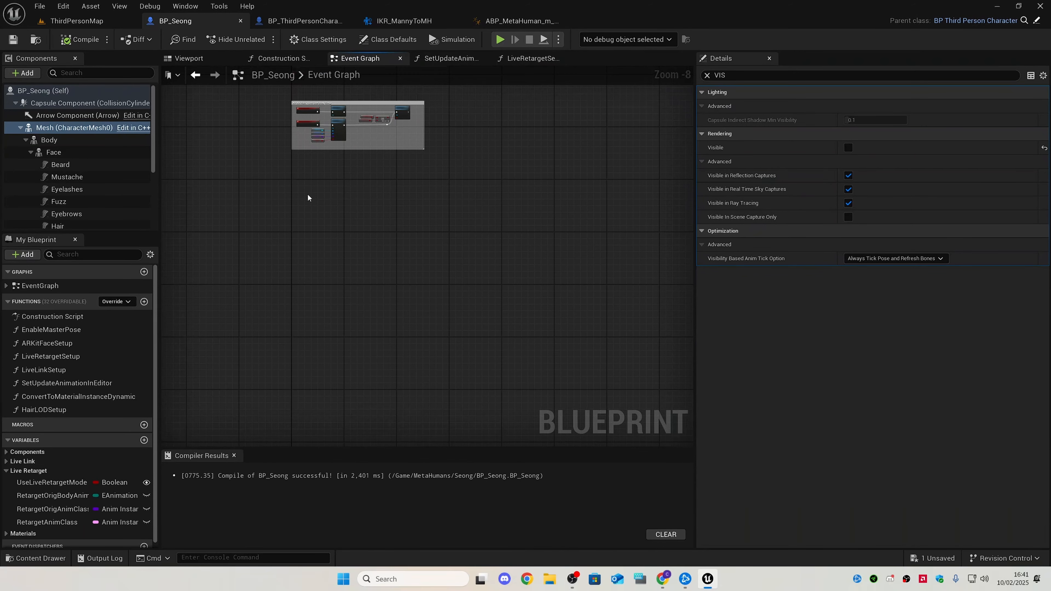
{"action": "key", "text": "ctrl+v"}
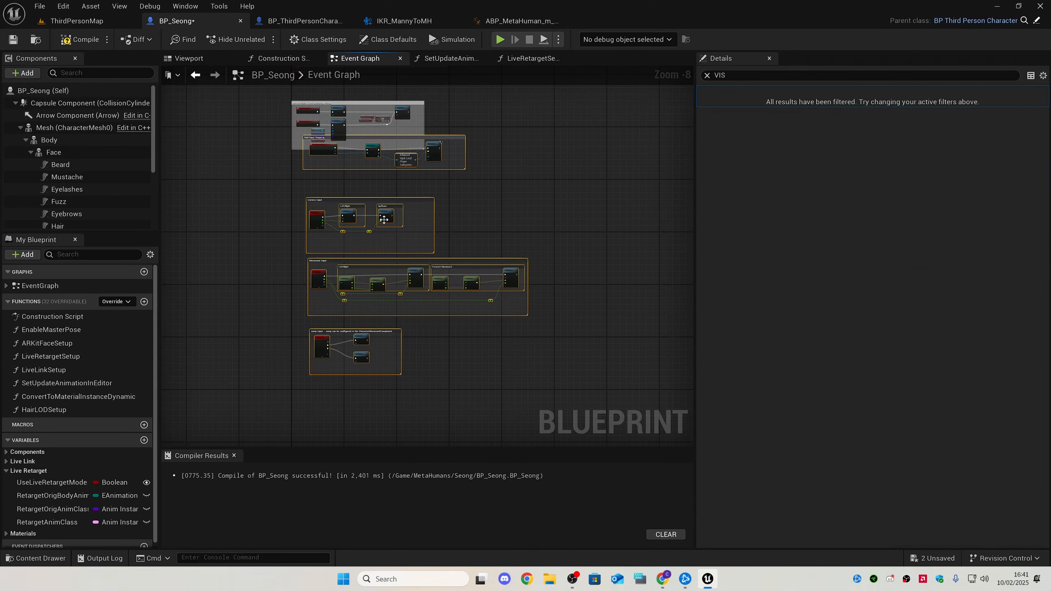
- Move the pasted groups clear of the AR Kit Face group and put the two Live Link Body variable nodes back inside it
{"action": "left_click_drag", "start_coordinate": [452, 145], "coordinate": [436, 171]}
{"action": "scroll", "coordinate": [315, 156], "scroll_direction": "up", "scroll_amount": 8}
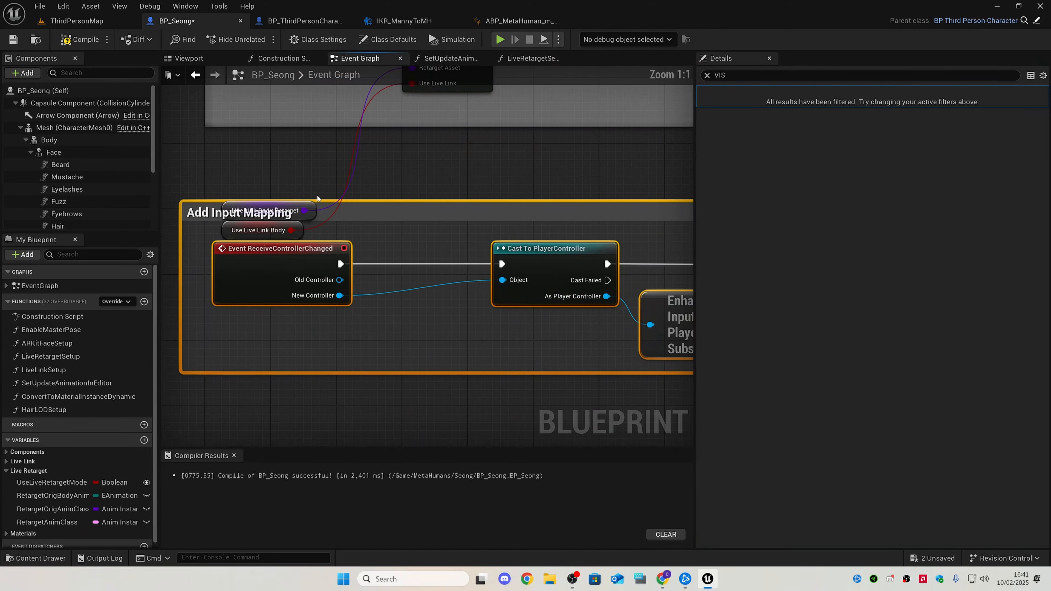
{"action": "left_click_drag", "start_coordinate": [365, 233], "coordinate": [329, 111]}
{"action": "scroll", "coordinate": [388, 174], "scroll_direction": "down", "scroll_amount": 6}
{"action": "scroll", "coordinate": [477, 251], "scroll_direction": "down", "scroll_amount": 2}
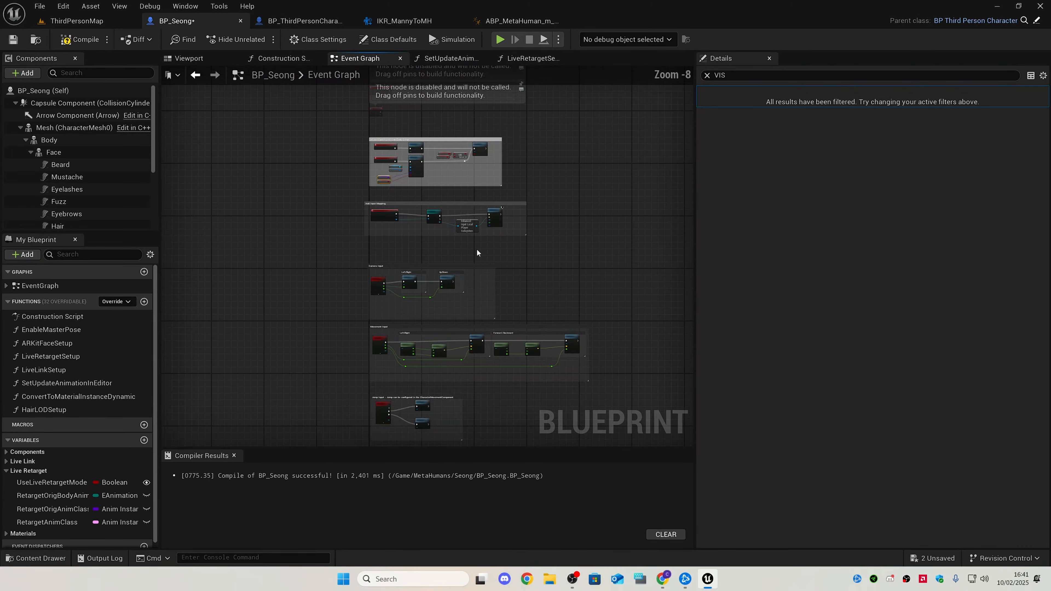
- Check the layout of the pasted input mapping, camera and movement groups in BP_Seong's Event Graph
{"action": "right_click_drag", "start_coordinate": [520, 340], "coordinate": [397, 214]}
{"action": "scroll", "coordinate": [325, 232], "scroll_direction": "up", "scroll_amount": 2}
{"action": "scroll", "coordinate": [301, 209], "scroll_direction": "up", "scroll_amount": 2}
{"action": "right_click_drag", "start_coordinate": [282, 168], "coordinate": [421, 344]}
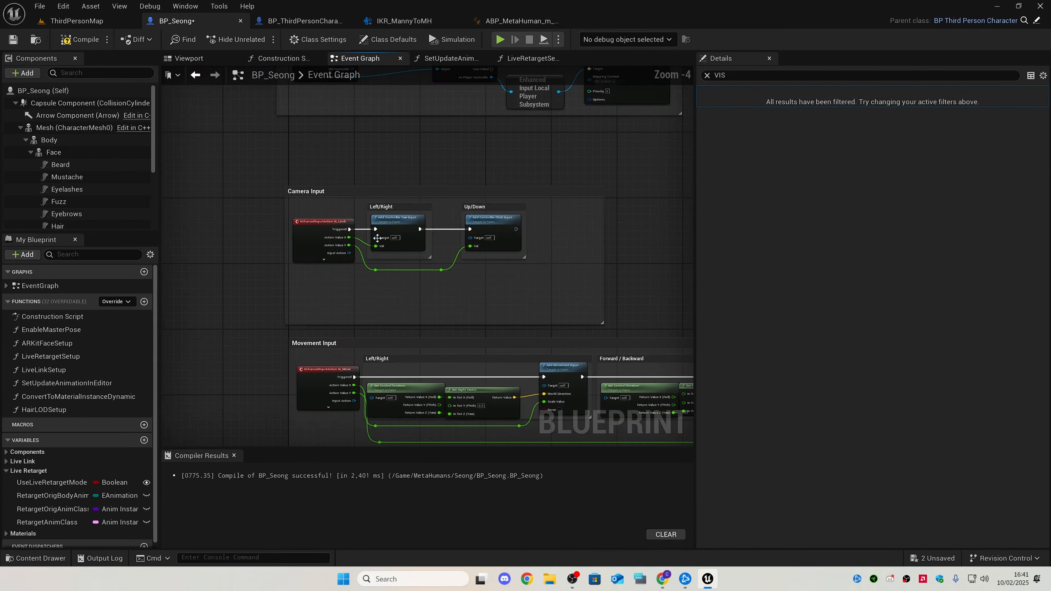
{"action": "right_click_drag", "start_coordinate": [362, 176], "coordinate": [351, 360]}
{"action": "right_click_drag", "start_coordinate": [352, 304], "coordinate": [308, 371]}
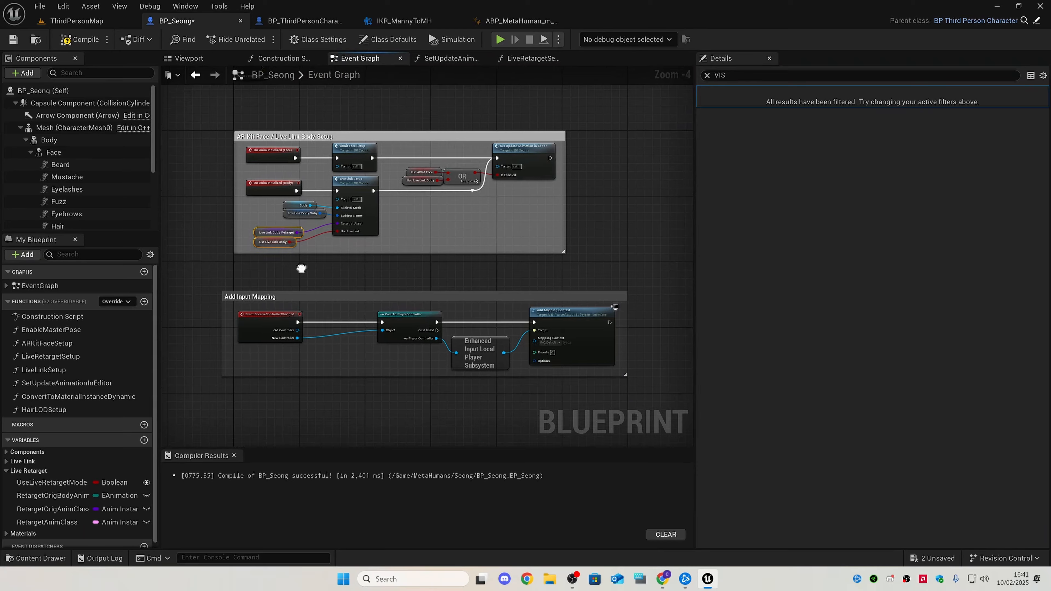
{"action": "right_click_drag", "start_coordinate": [365, 265], "coordinate": [285, 357]}
{"action": "left_click", "coordinate": [300, 355]}
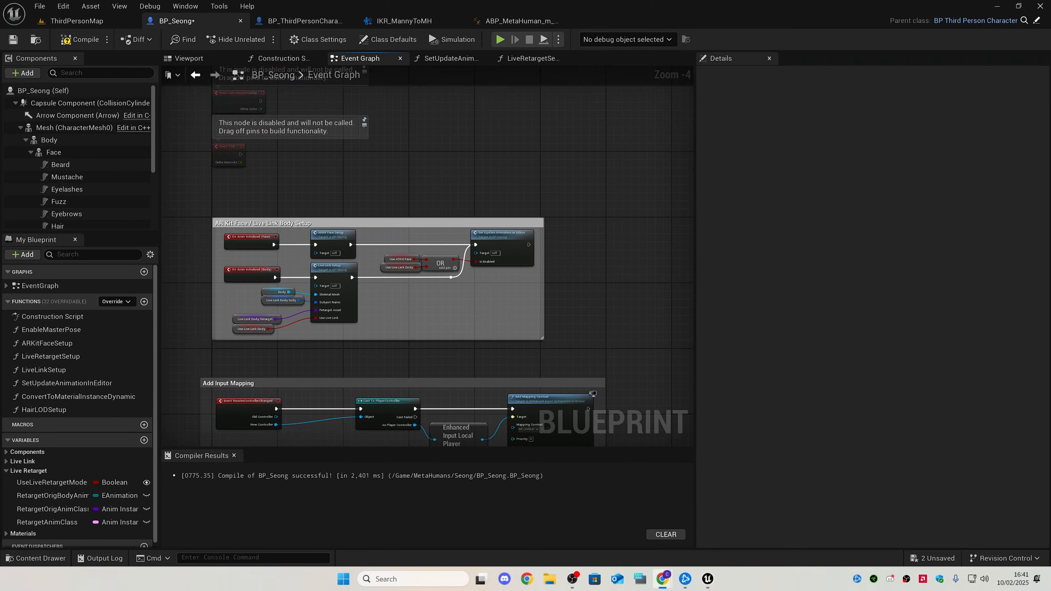
{"action": "mouse_move", "coordinate": [298, 203]}
{"action": "right_mouse_down"}
{"action": "mouse_move", "coordinate": [291, 157]}
{"action": "mouse_move", "coordinate": [282, 317]}
{"action": "mouse_move", "coordinate": [312, 214]}
{"action": "right_mouse_up"}
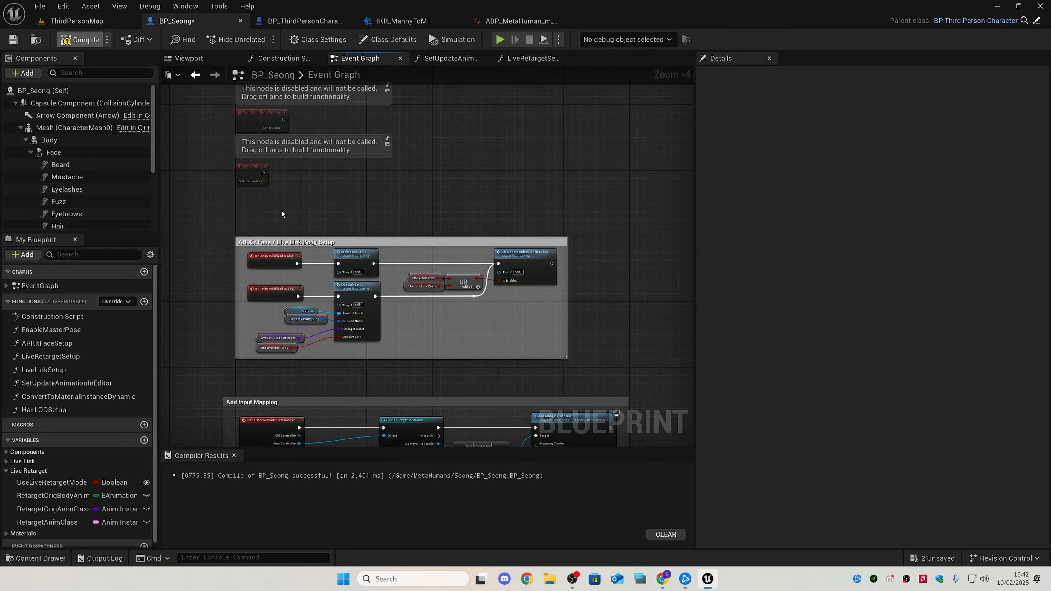
- Compile and save BP_Seong, and delete the two disabled event nodes from its Event Graph
{"action": "key", "text": "F7"}
{"action": "key", "text": "ctrl+s"}
{"action": "scroll", "coordinate": [276, 259], "scroll_direction": "down", "scroll_amount": 3}
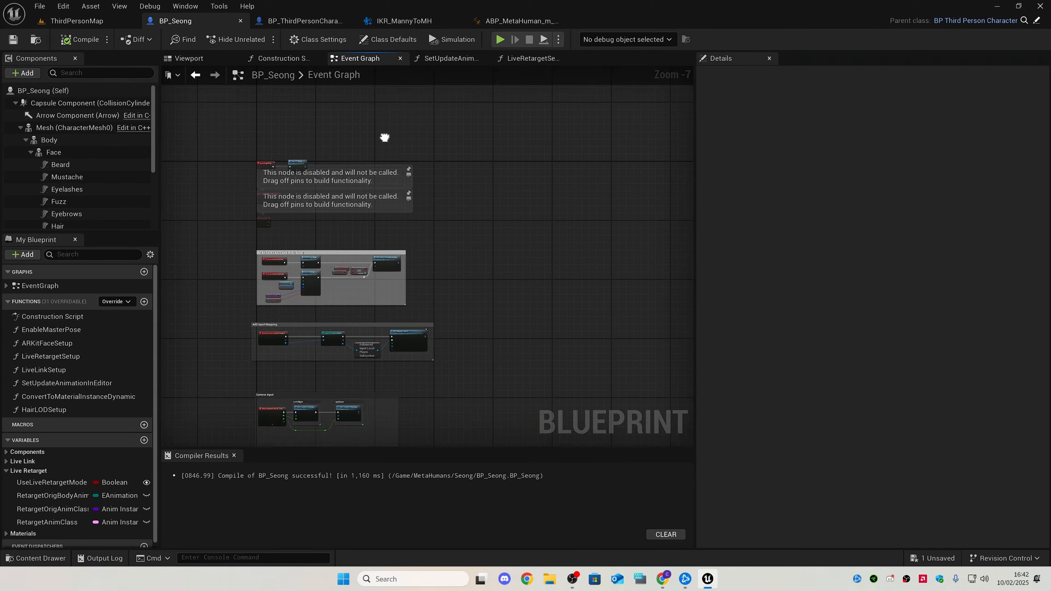
{"action": "scroll", "coordinate": [297, 218], "scroll_direction": "up", "scroll_amount": 3}
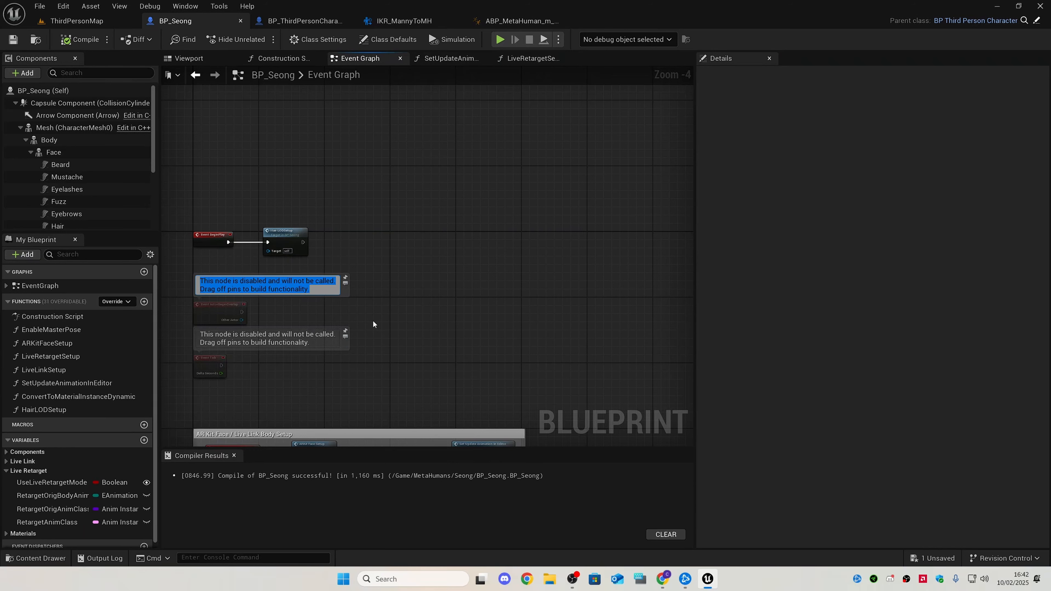
{"action": "left_click_drag", "start_coordinate": [411, 369], "coordinate": [181, 289]}
{"action": "key", "text": "Delete"}
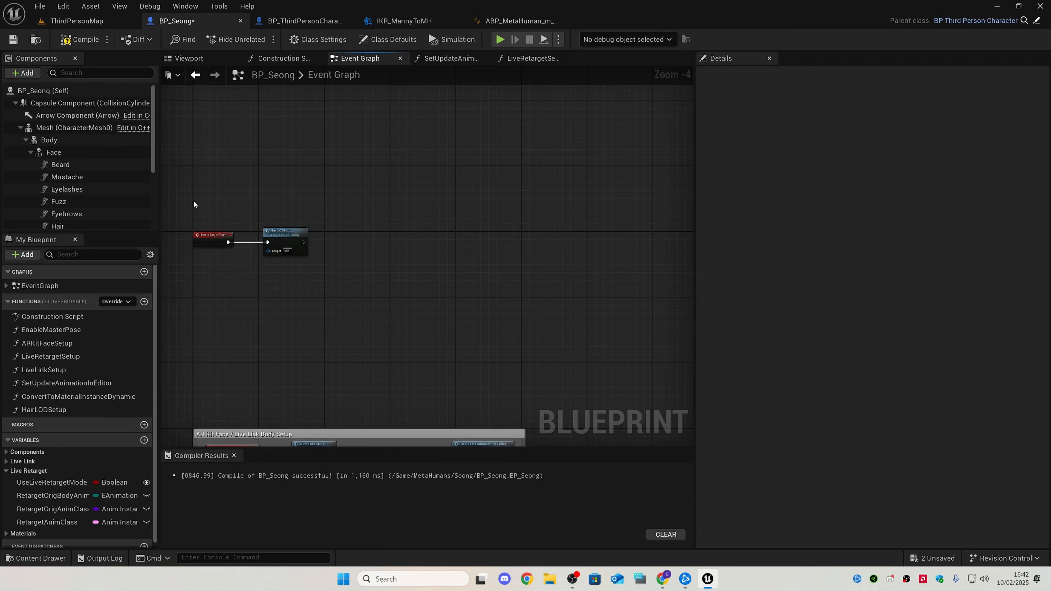
- Move the BeginPlay event and its connected node down to just above the AR Kit Face group, then compile and save BP_Seong
{"action": "left_click_drag", "start_coordinate": [193, 199], "coordinate": [290, 393]}
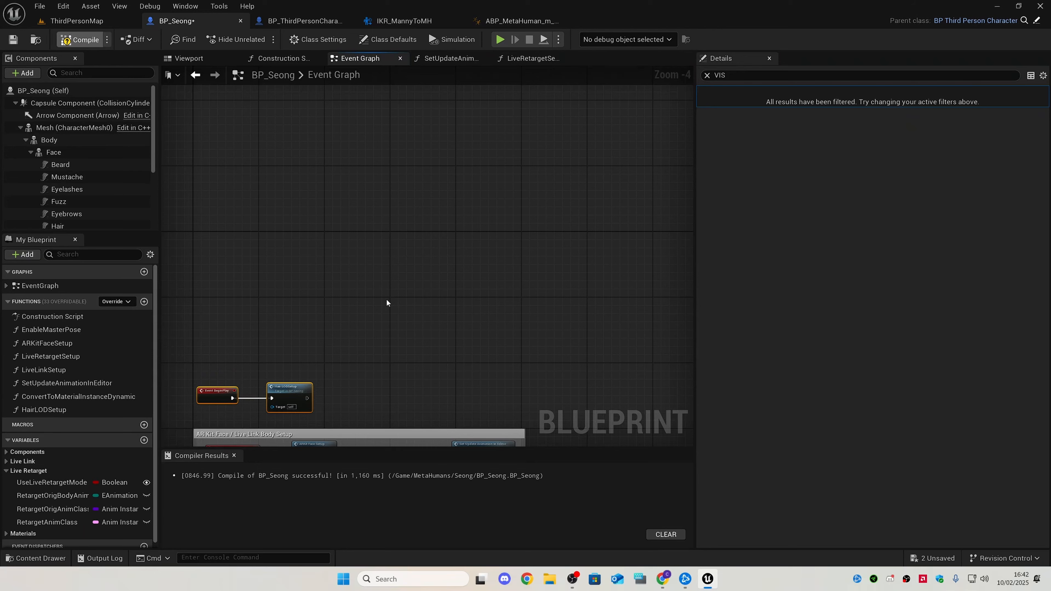
{"action": "key", "text": "ctrl+s"}
{"action": "scroll", "coordinate": [389, 299], "scroll_direction": "down", "scroll_amount": 5}
{"action": "right_click_drag", "start_coordinate": [487, 399], "coordinate": [435, 210]}
- Save all remaining unsaved content of the ThirdPersonMap project, including the placed BP_Seong actor
{"action": "left_click", "coordinate": [77, 21]}
{"action": "left_click", "coordinate": [161, 188]}
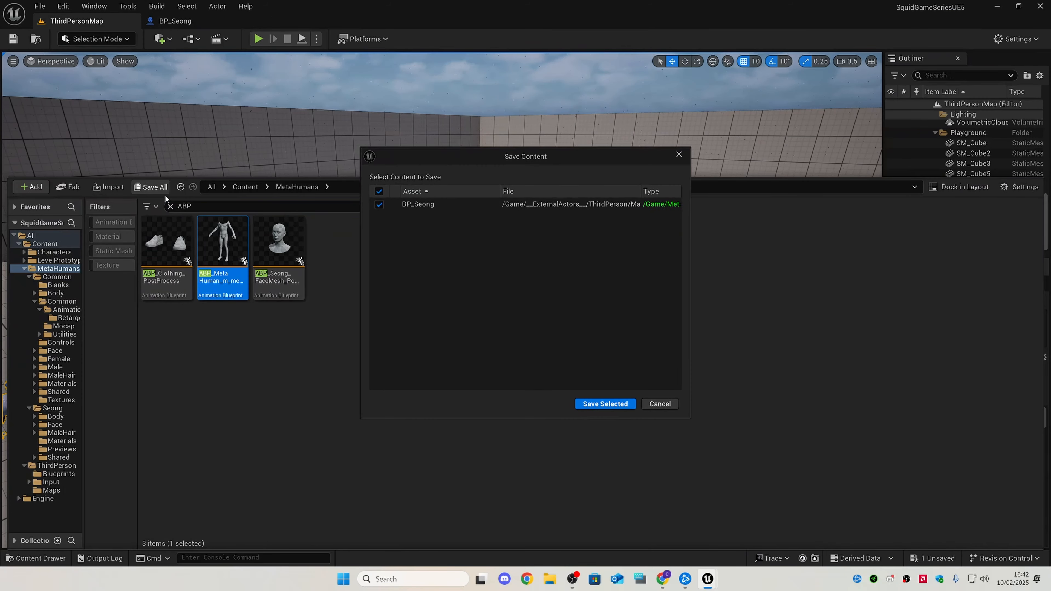
{"action": "left_click", "coordinate": [589, 403]}
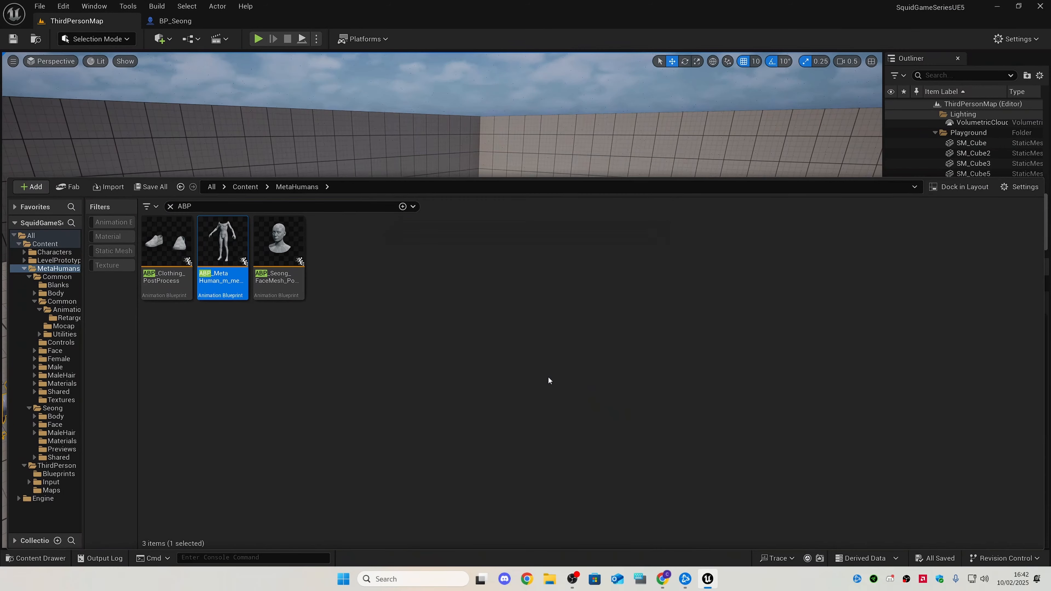
- Clear the asset search, open BP_ThirdPersonGameMode from the ThirdPerson Blueprints folder and dock its editor beside the other open assets
{"action": "left_click", "coordinate": [169, 206]}
{"action": "left_click", "coordinate": [23, 269]}
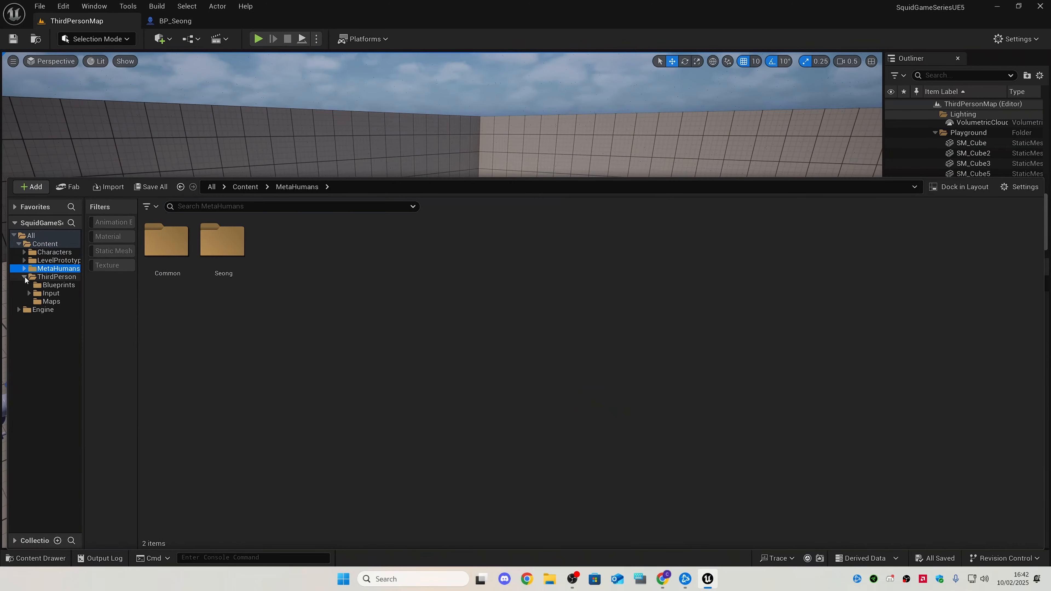
{"action": "left_click", "coordinate": [55, 277]}
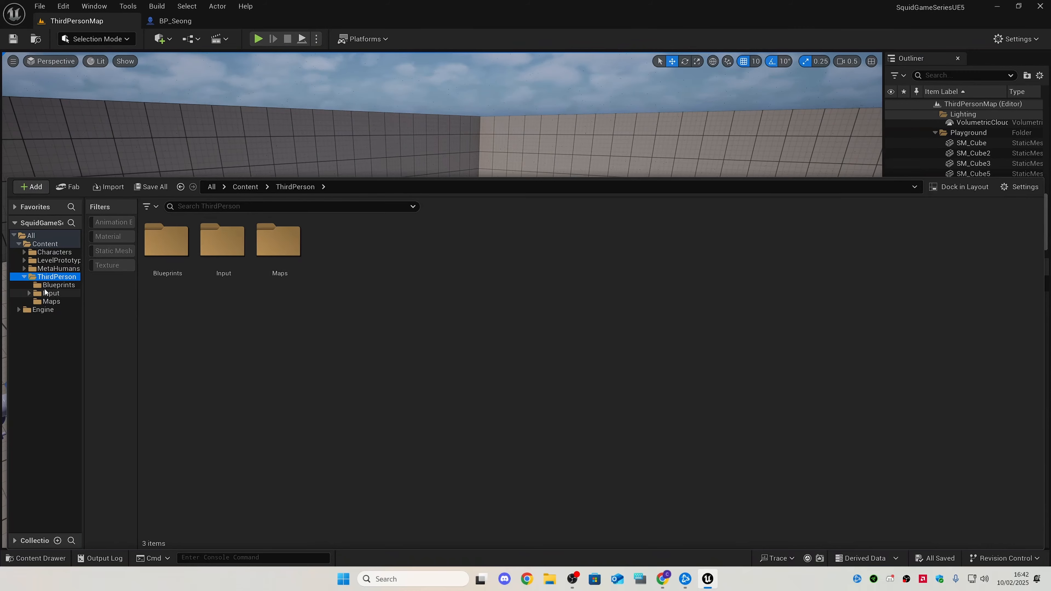
{"action": "double_click", "coordinate": [167, 242]}
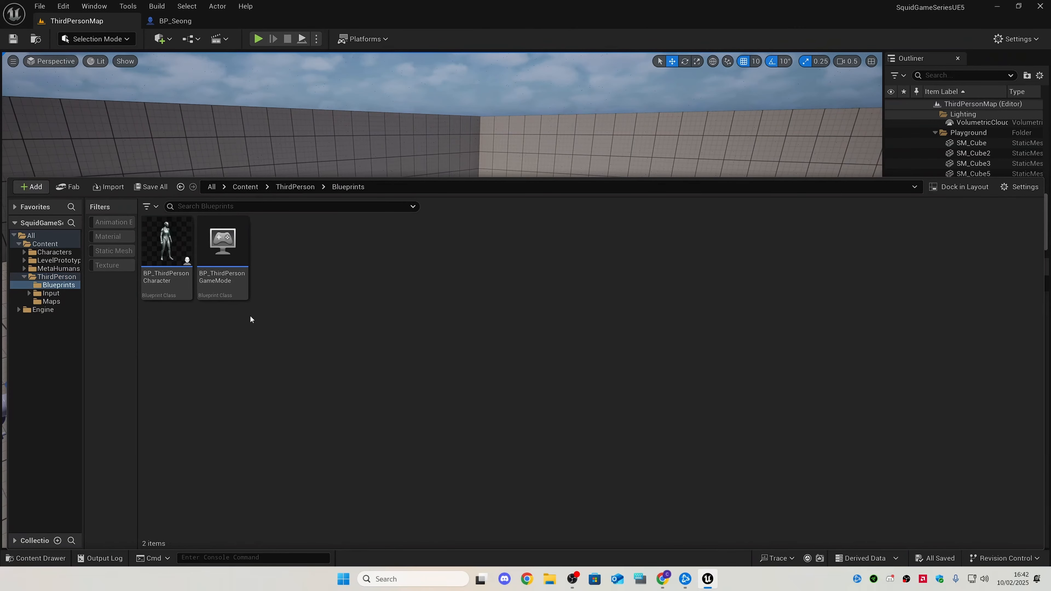
{"action": "left_click", "coordinate": [232, 272]}
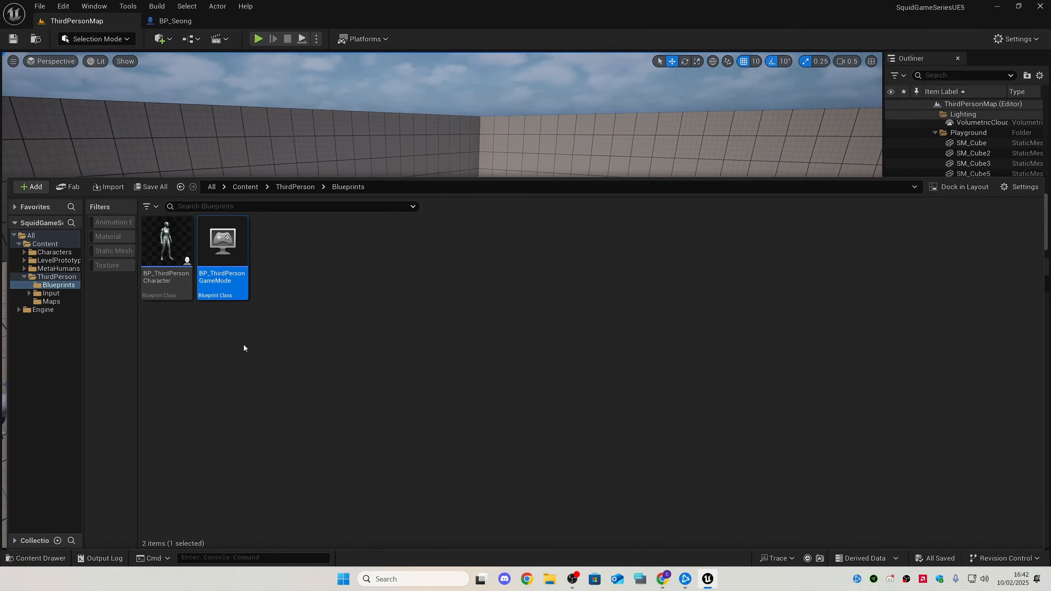
{"action": "double_click", "coordinate": [235, 267]}
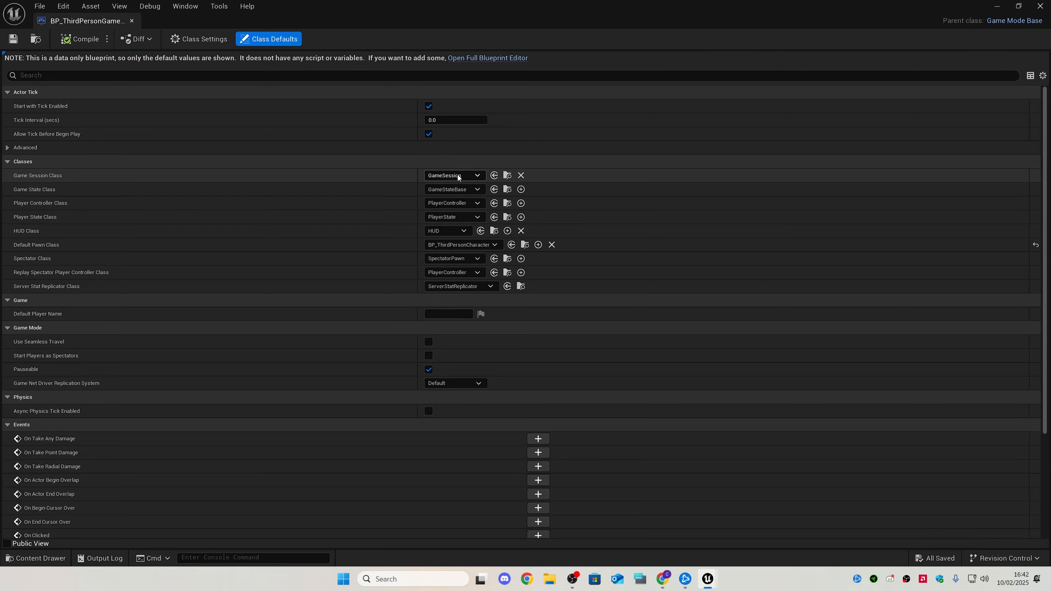
{"action": "left_click_drag", "start_coordinate": [114, 24], "coordinate": [331, 28]}
- Play-test ThirdPersonMap to see which character the game mode spawns, then stop the session
{"action": "left_click", "coordinate": [126, 26]}
{"action": "left_click", "coordinate": [258, 39]}
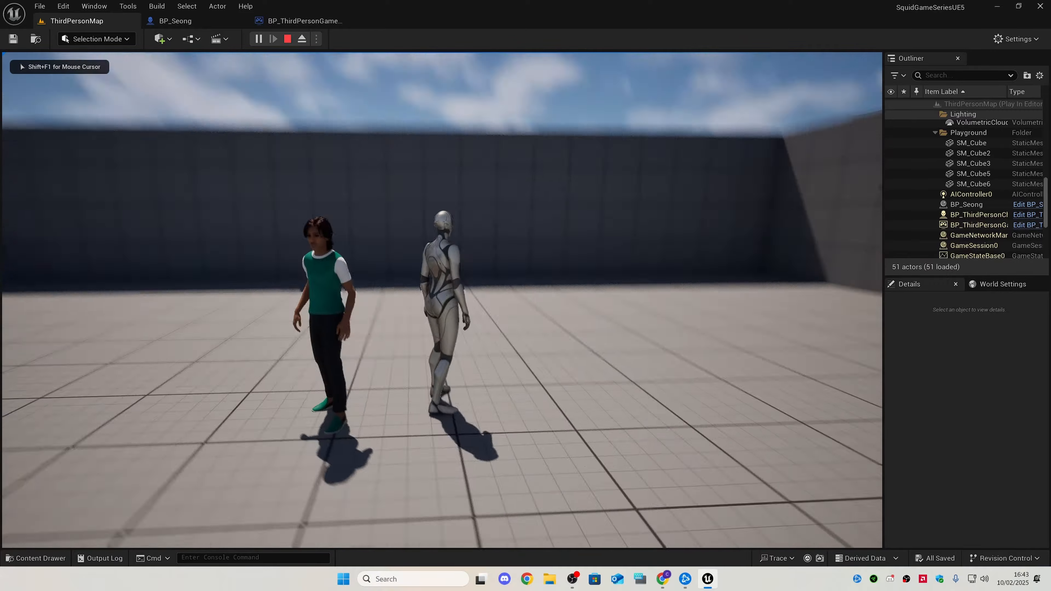
{"action": "key", "text": "w"}
{"action": "key", "text": "w"}
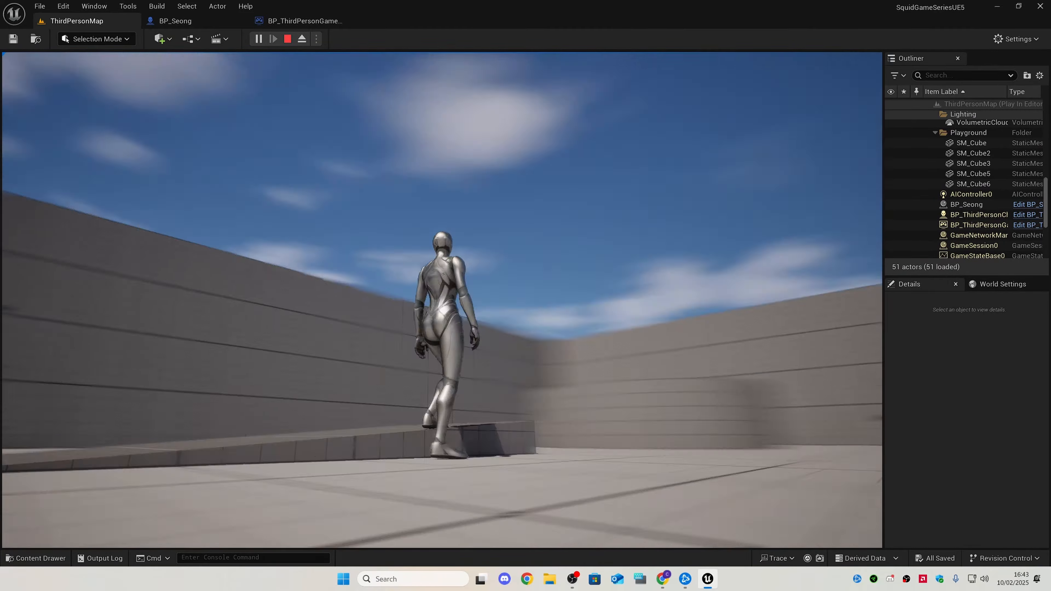
{"action": "key", "text": "shift+F1"}
{"action": "key", "text": "Escape"}
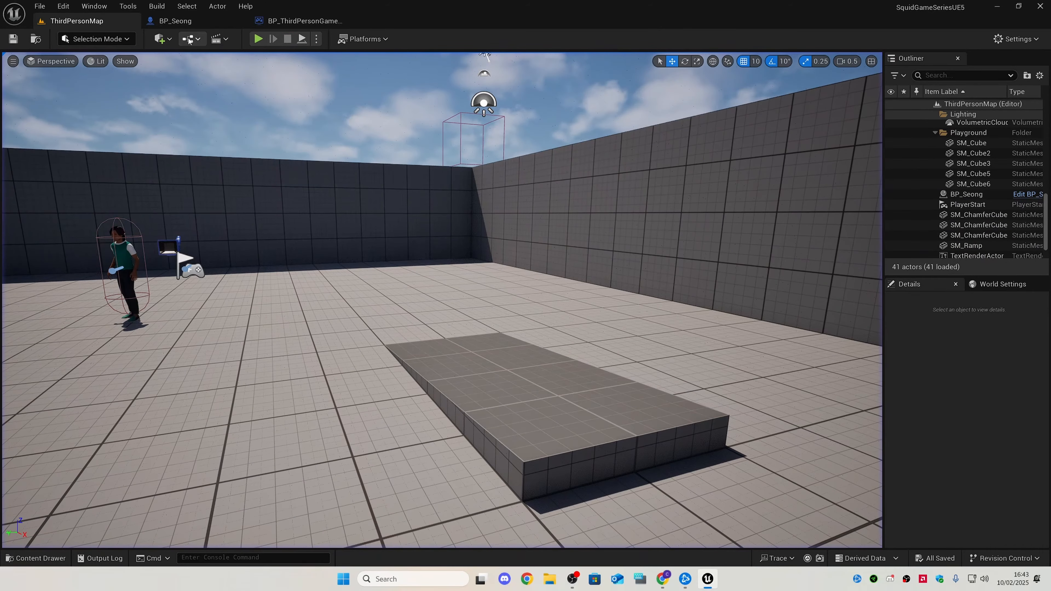
- Set the Default Pawn Class of BP_ThirdPersonGameMode to BP_Seong and close the game mode blueprint
{"action": "left_click", "coordinate": [291, 22]}
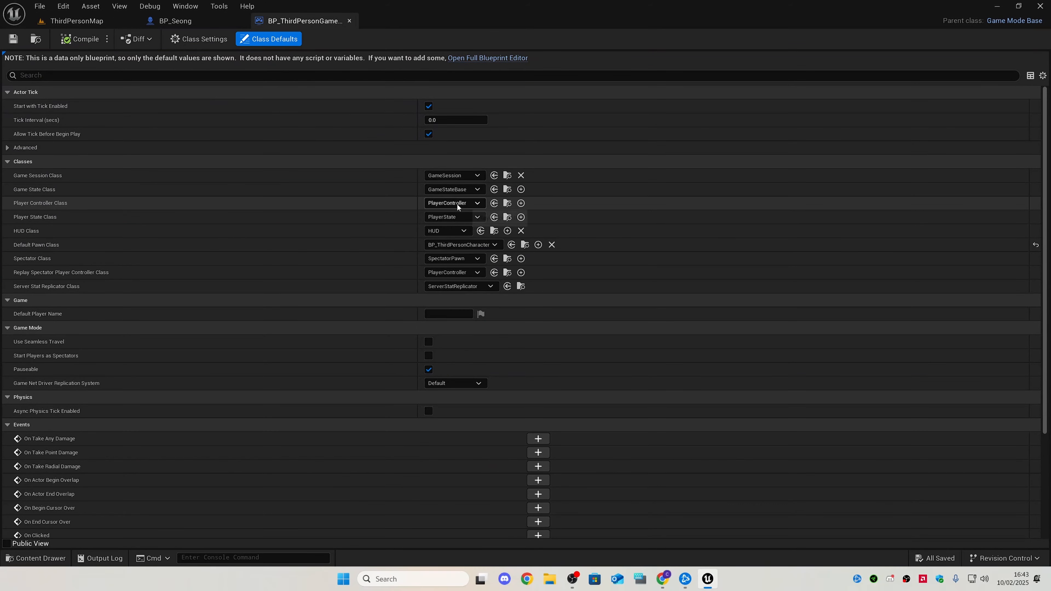
{"action": "left_click", "coordinate": [454, 245]}
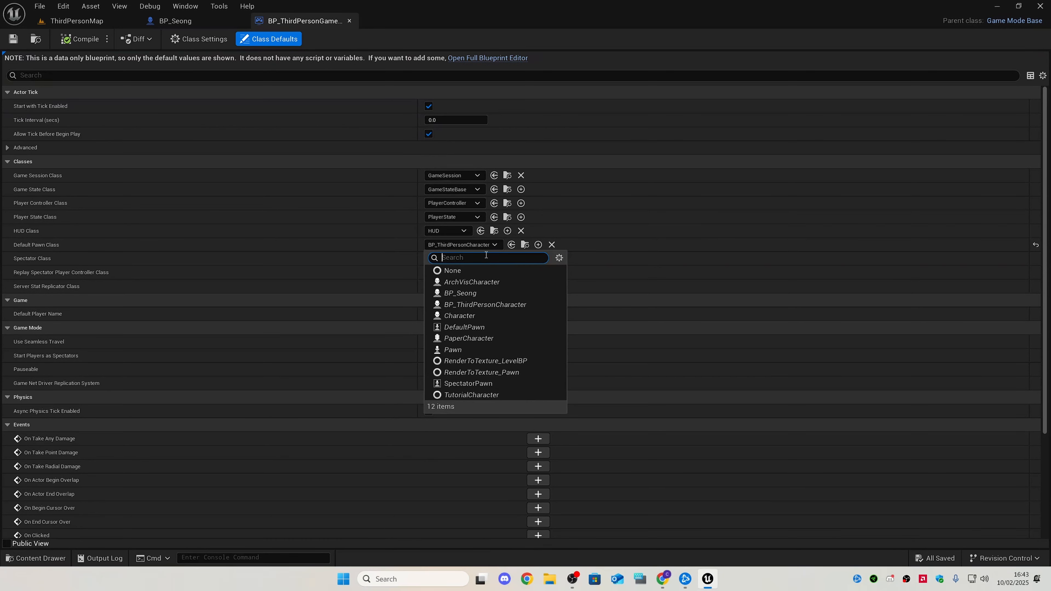
{"action": "left_click", "coordinate": [486, 292]}
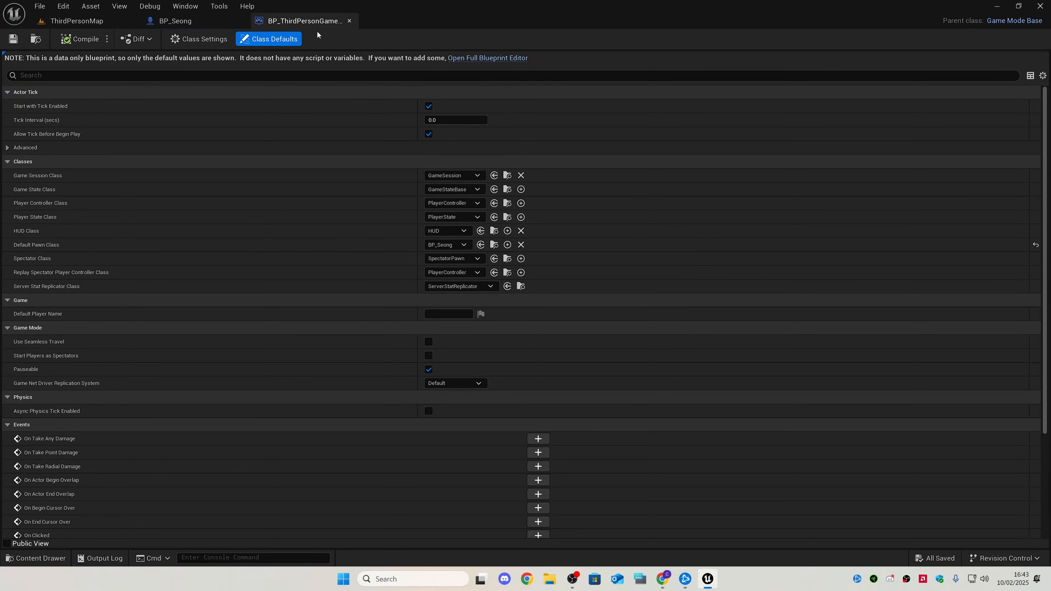
{"action": "left_click", "coordinate": [349, 21]}
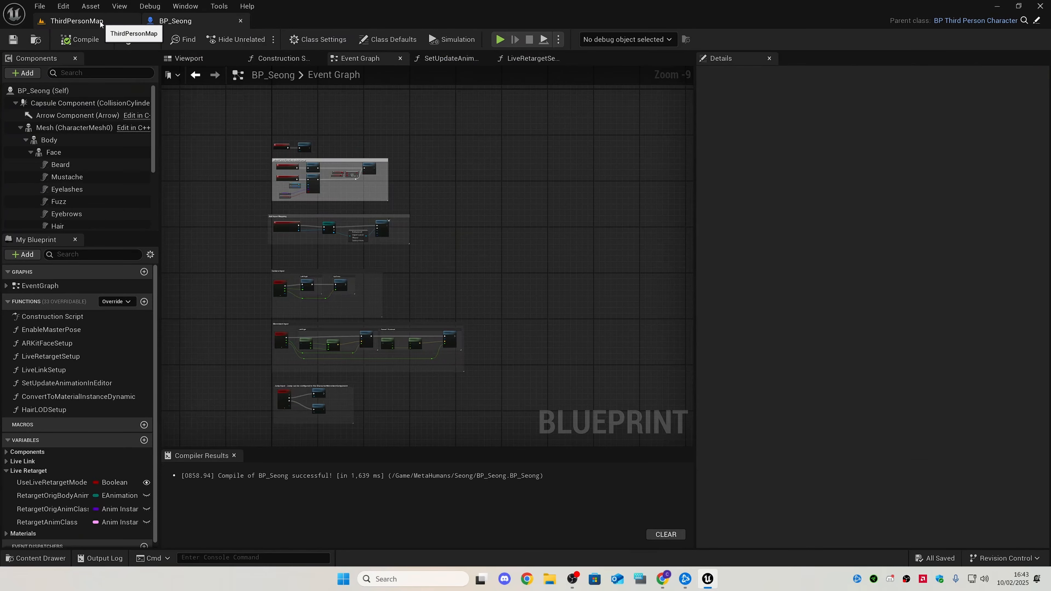
- Play-test ThirdPersonMap by running and jumping around with the MetaHuman character, then stop the session
{"action": "left_click", "coordinate": [77, 21]}
{"action": "left_click", "coordinate": [259, 39]}
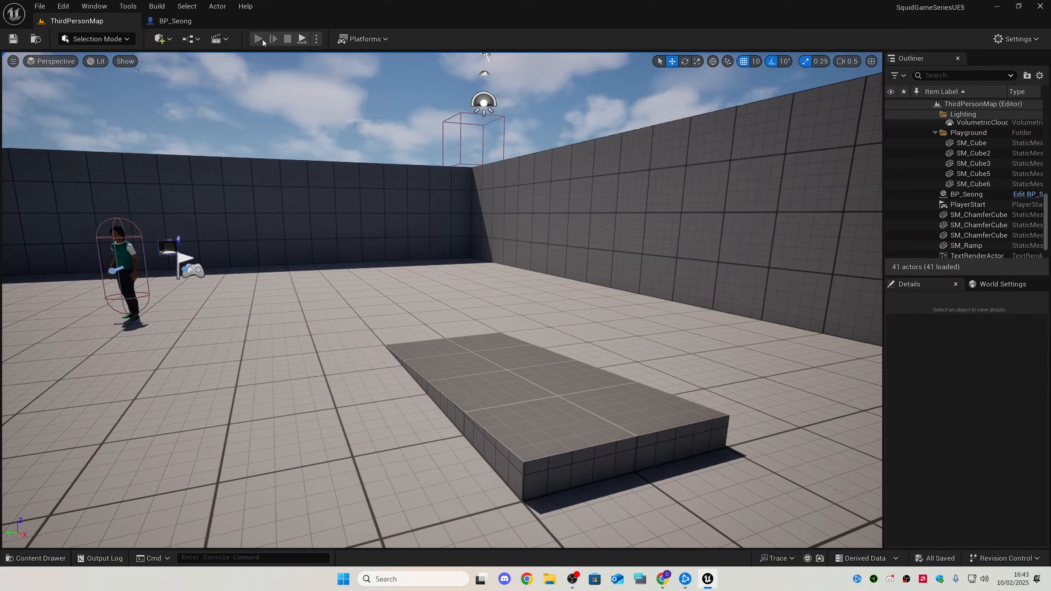
{"action": "key", "text": "w"}
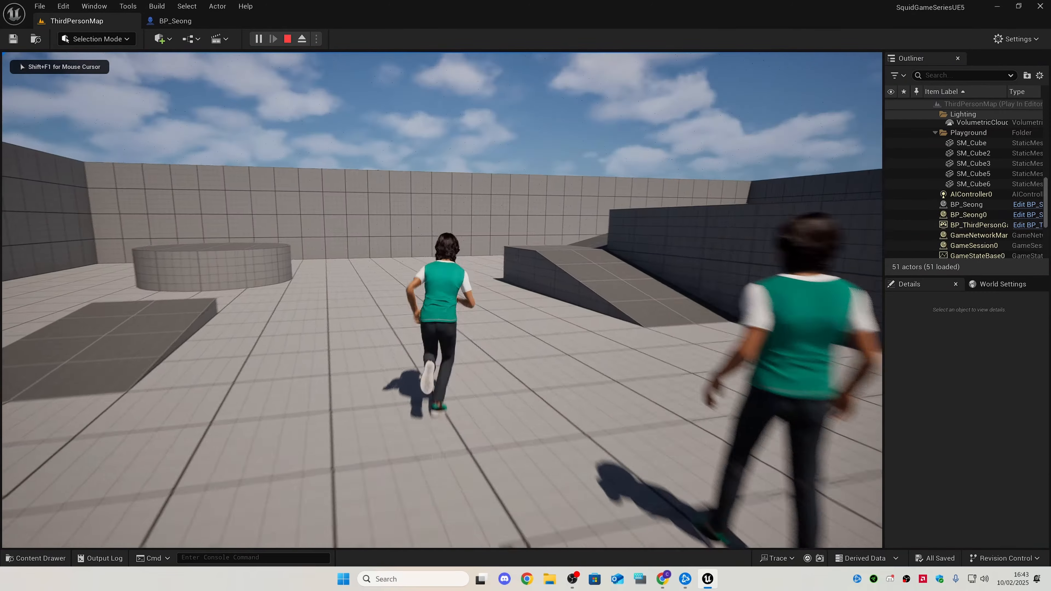
{"action": "key", "text": "space"}
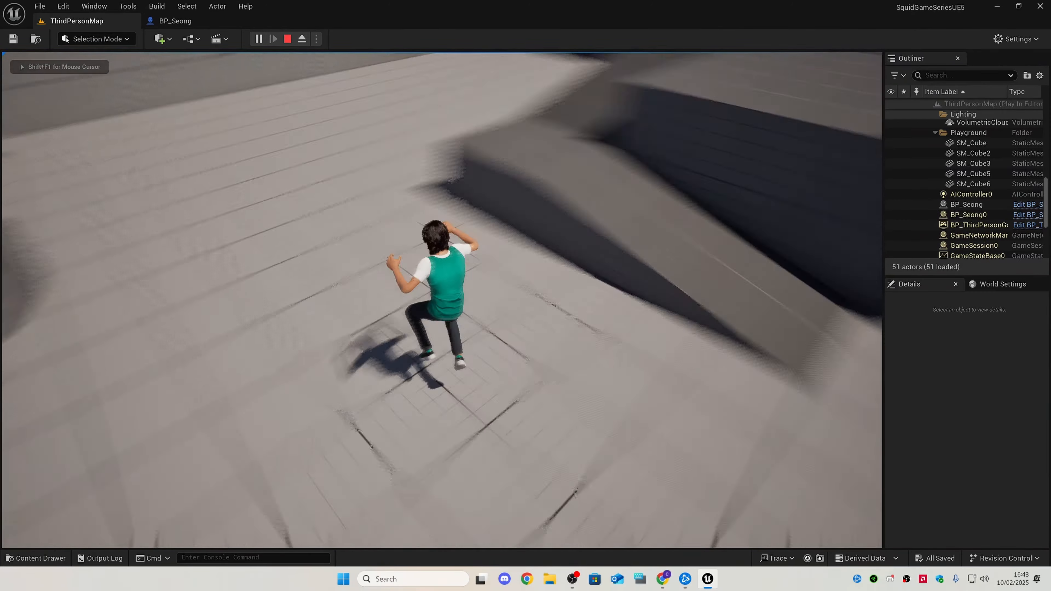
{"action": "key", "text": "w"}
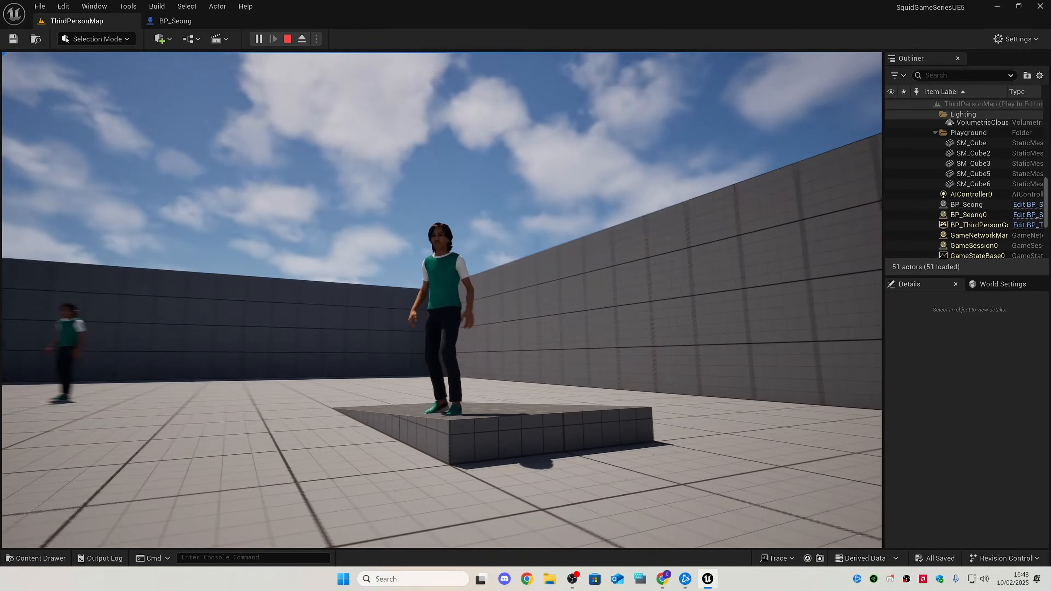
{"action": "key", "text": "s"}
{"action": "key", "text": "d"}
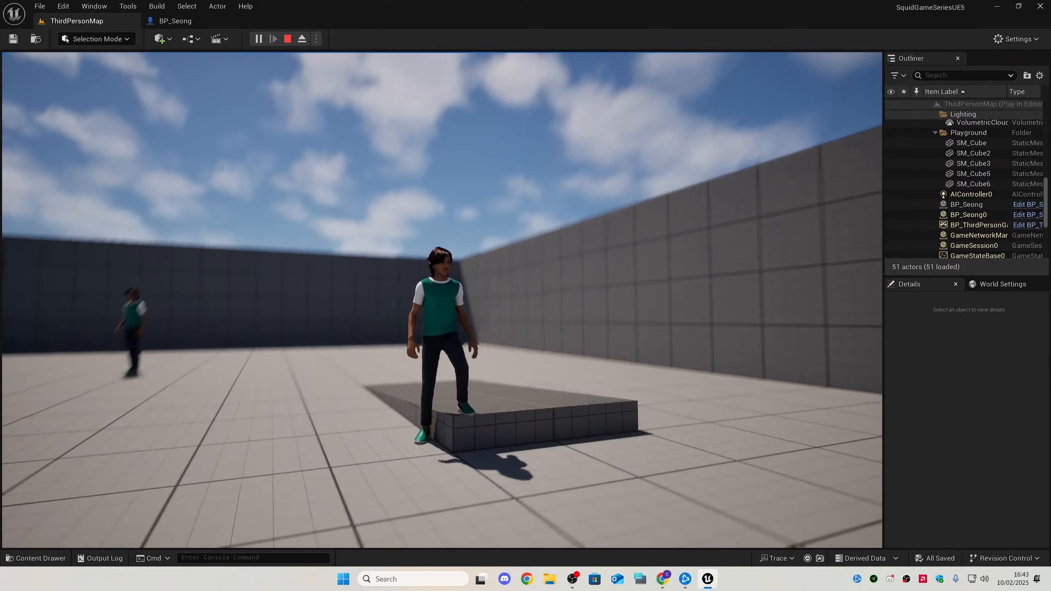
{"action": "key", "text": "Escape"}
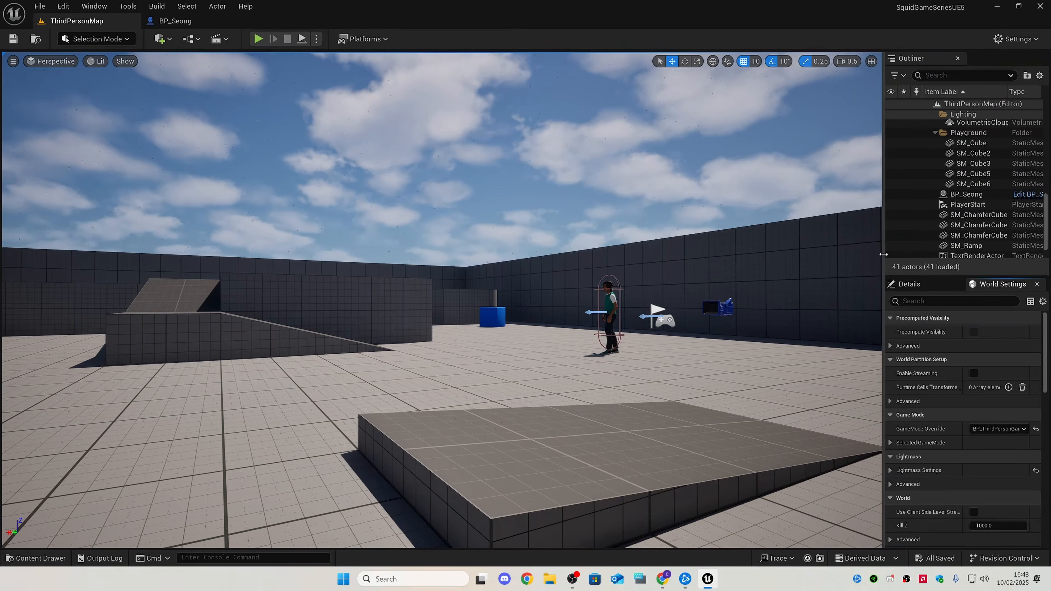
- Widen the World Settings panel and its value column, and expand Selected GameMode to inspect its classes and the GameMode Override options
{"action": "left_click_drag", "start_coordinate": [884, 254], "coordinate": [604, 256]}
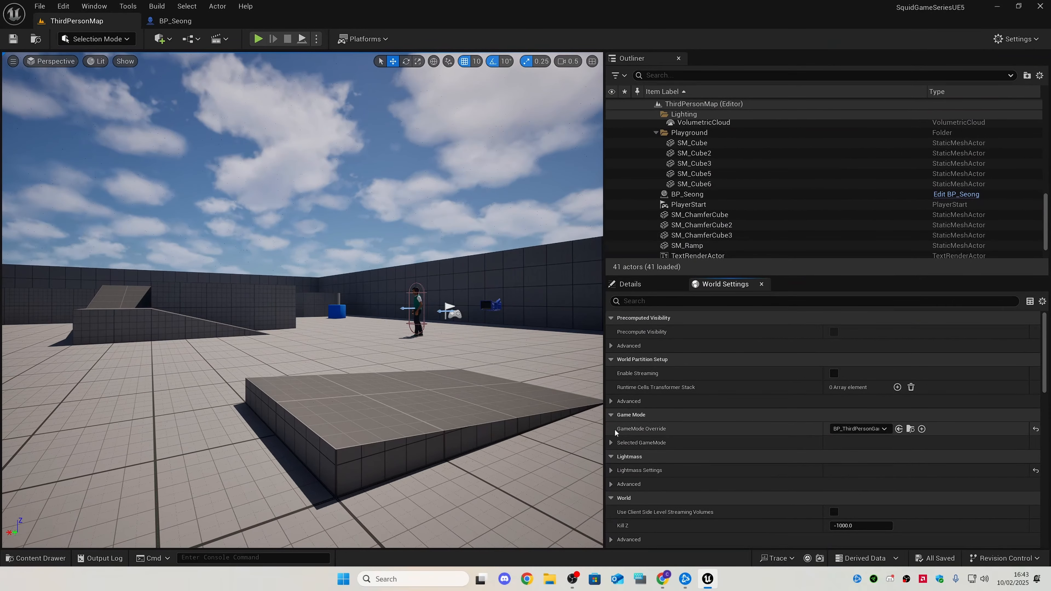
{"action": "left_click", "coordinate": [611, 443]}
{"action": "scroll", "coordinate": [821, 429], "scroll_direction": "down", "scroll_amount": 1}
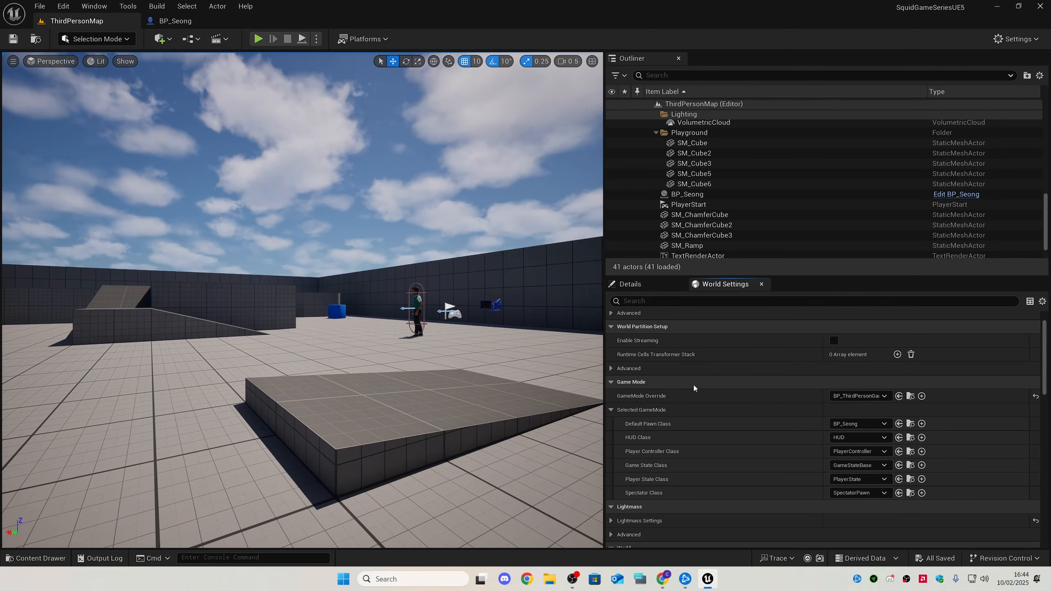
{"action": "left_click", "coordinate": [857, 396]}
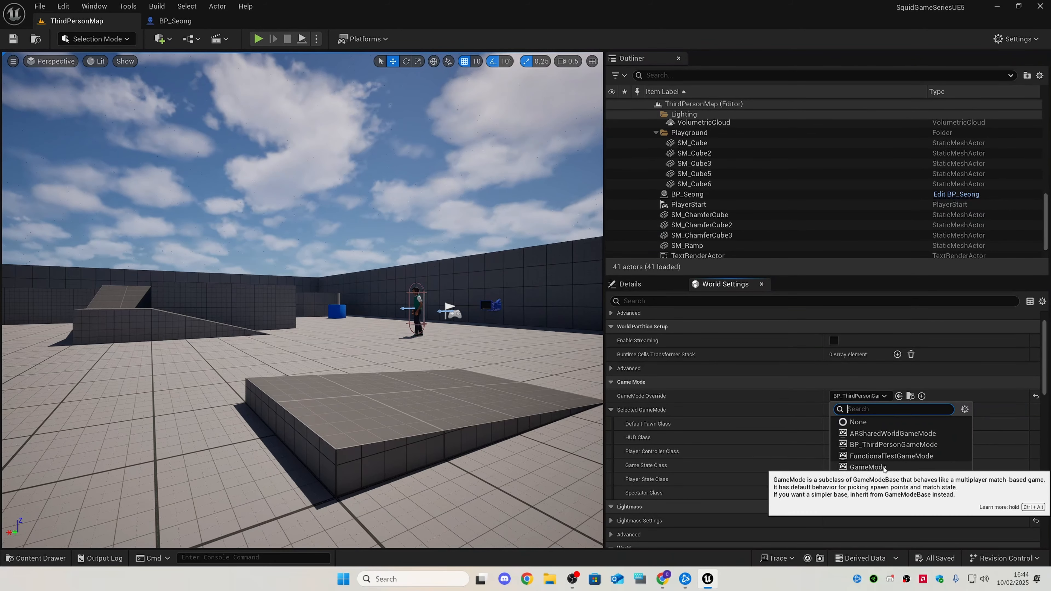
{"action": "left_click", "coordinate": [859, 397]}
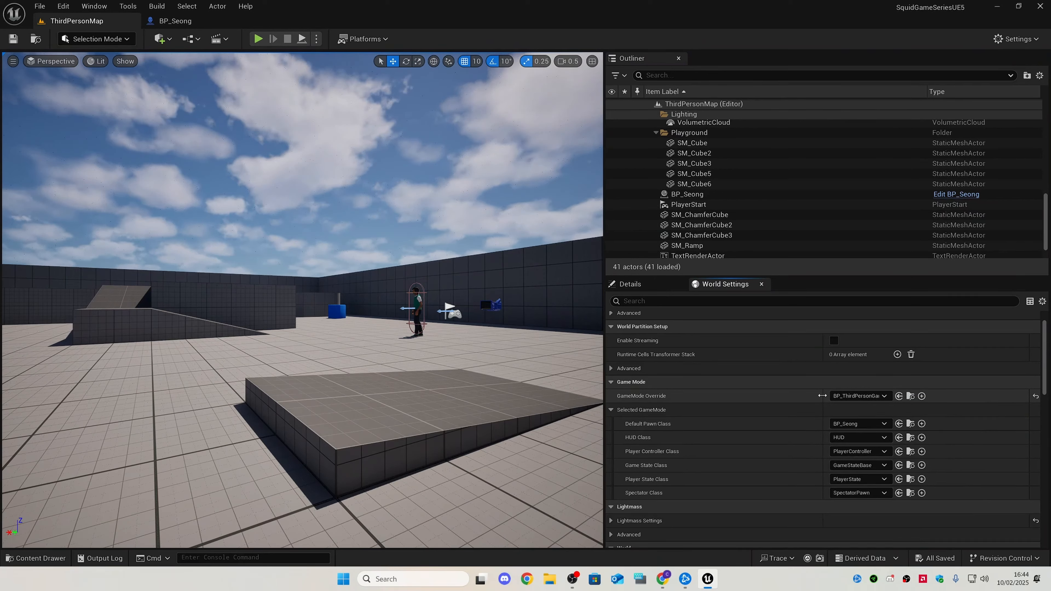
{"action": "left_click_drag", "start_coordinate": [822, 395], "coordinate": [767, 396]}
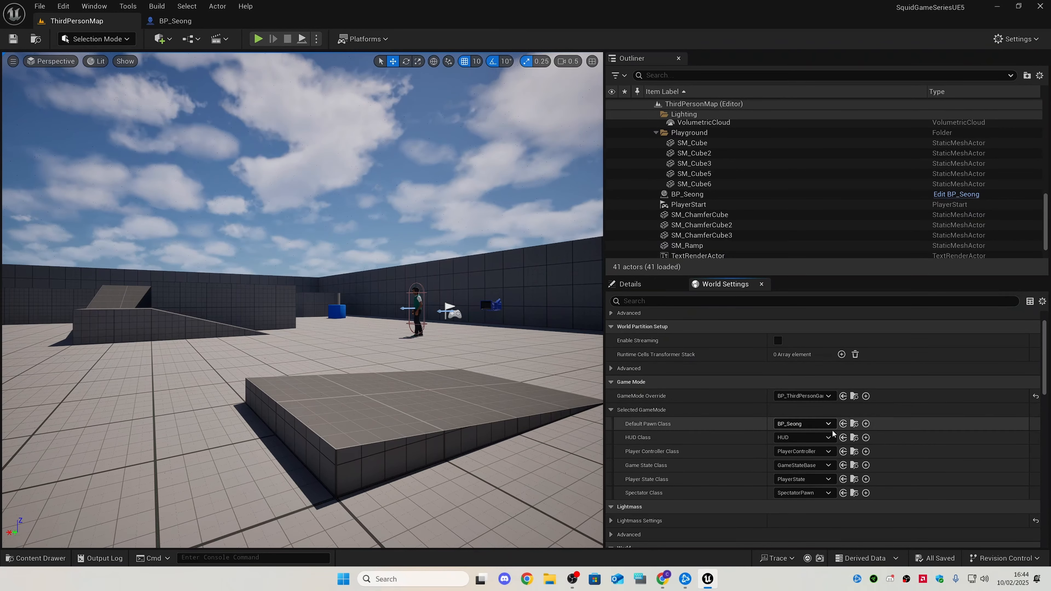
- Play-test the level with the Selected GameMode's Default Pawn Class temporarily set to BP_ThirdPersonCharacter, and restore the class to BP_Seong
{"action": "left_click", "coordinate": [822, 423]}
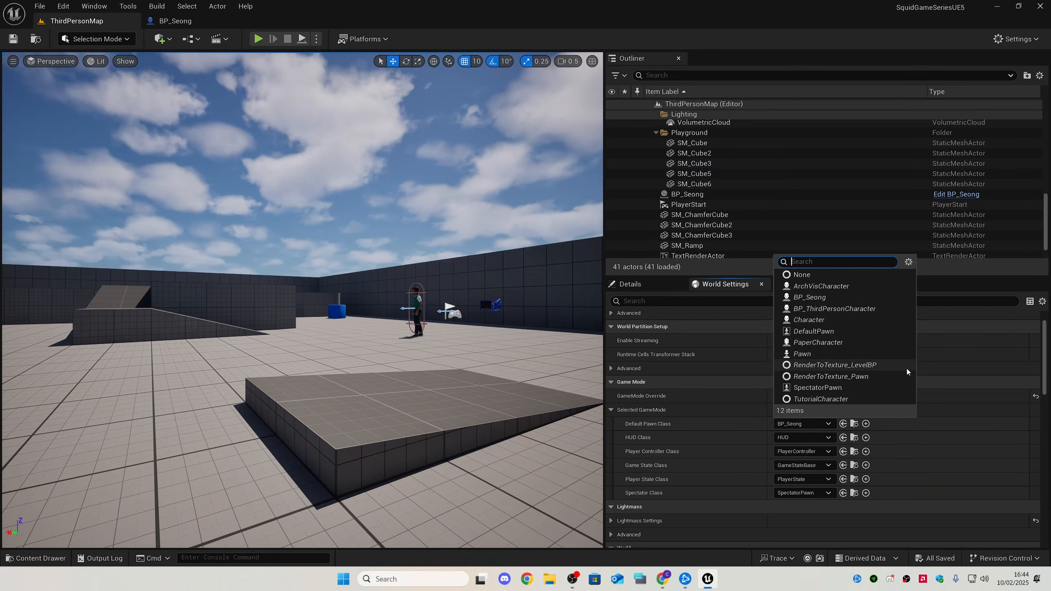
{"action": "left_click", "coordinate": [845, 309]}
{"action": "left_click", "coordinate": [258, 38]}
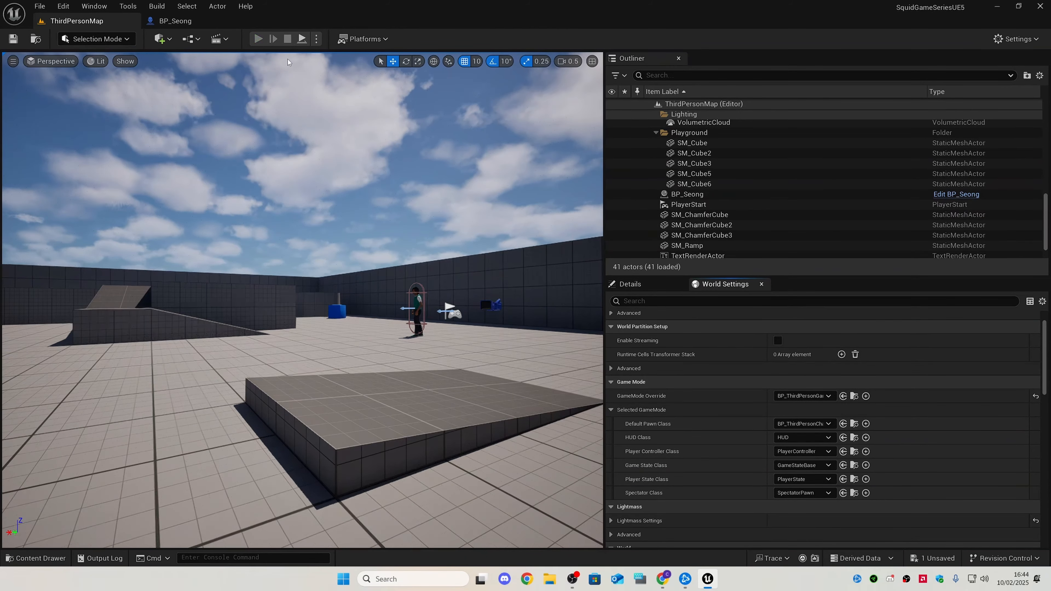
{"action": "key", "text": "Escape"}
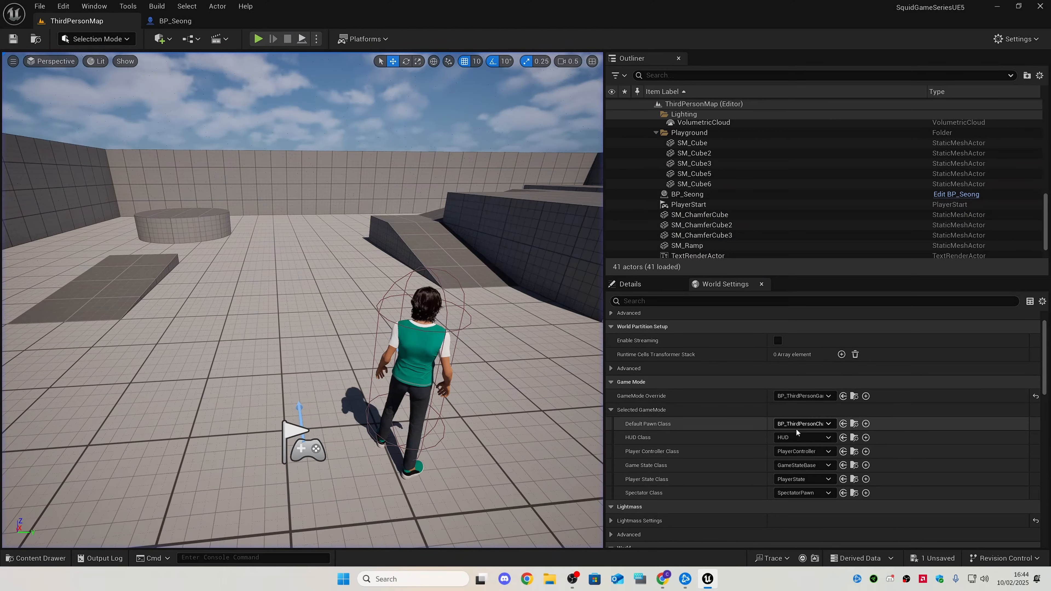
{"action": "left_click", "coordinate": [813, 424]}
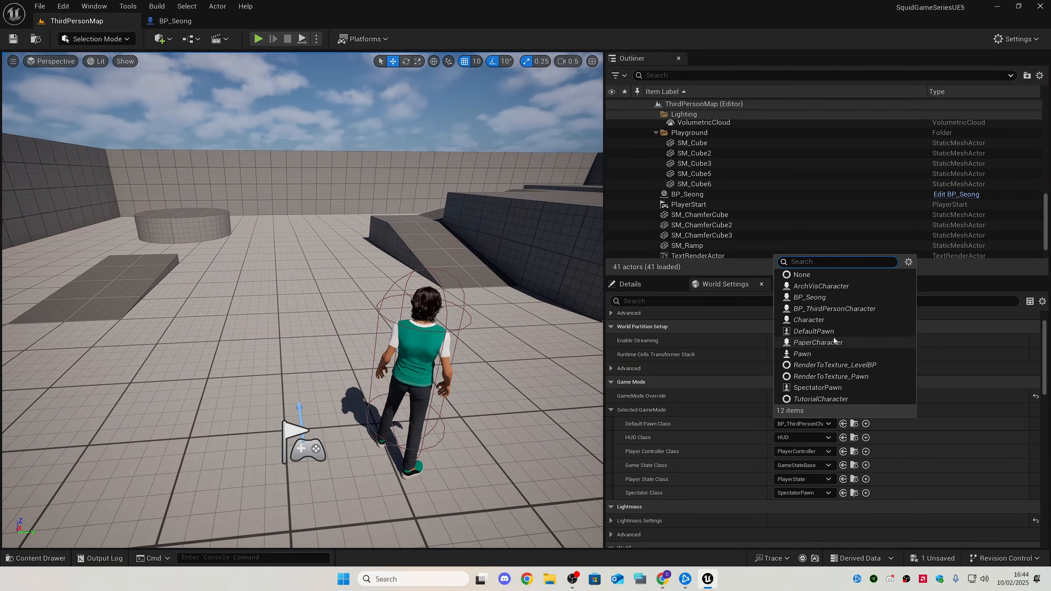
{"action": "left_click", "coordinate": [810, 297]}
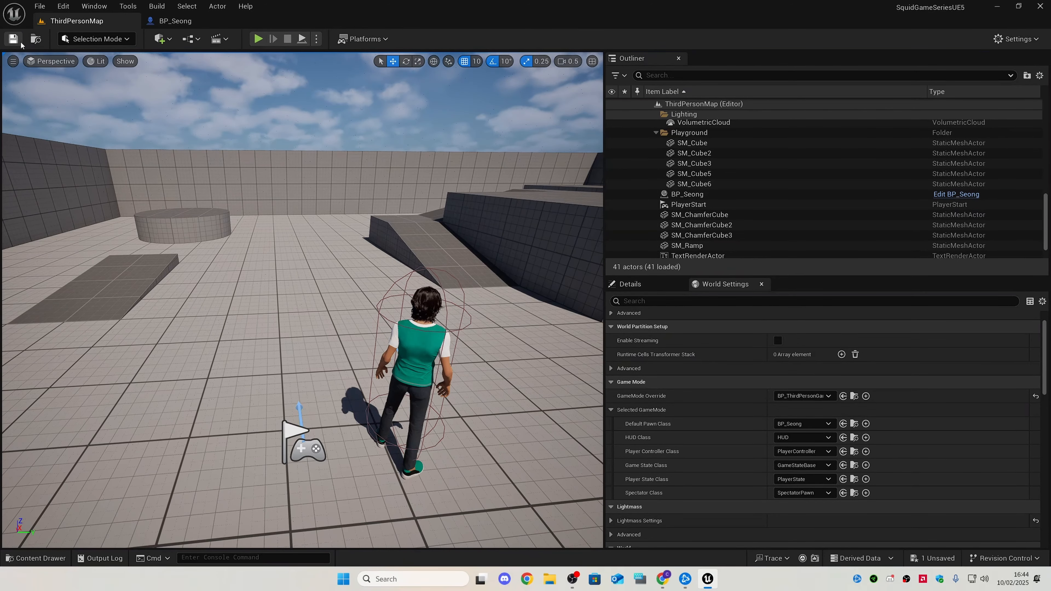
- Play-test ThirdPersonMap with BP_Seong as the pawn, running up the ramp and jumping around the level, and stop the session
{"action": "left_click", "coordinate": [257, 39]}
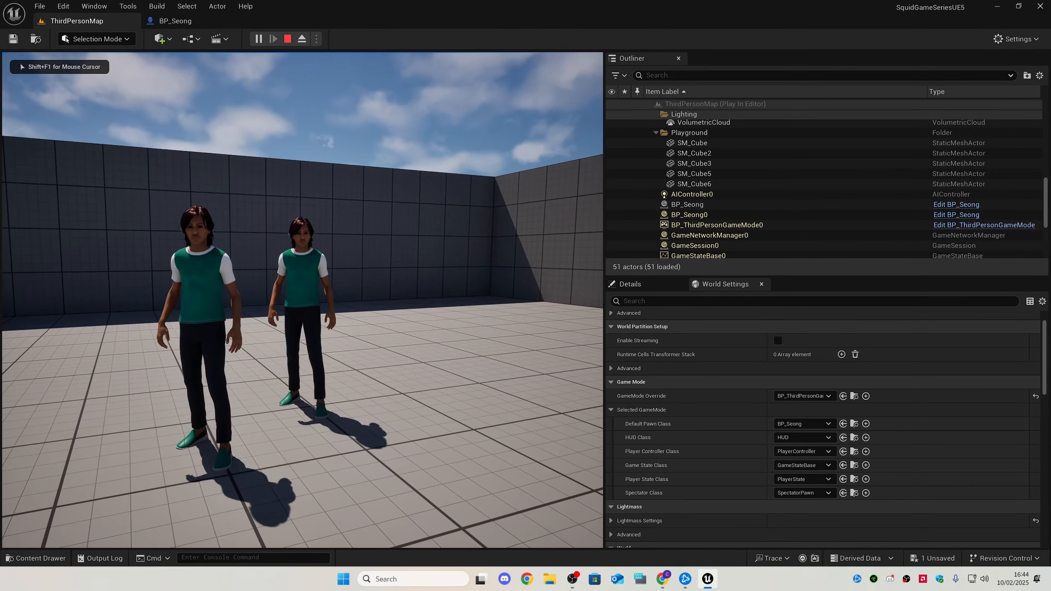
{"action": "key", "text": "w"}
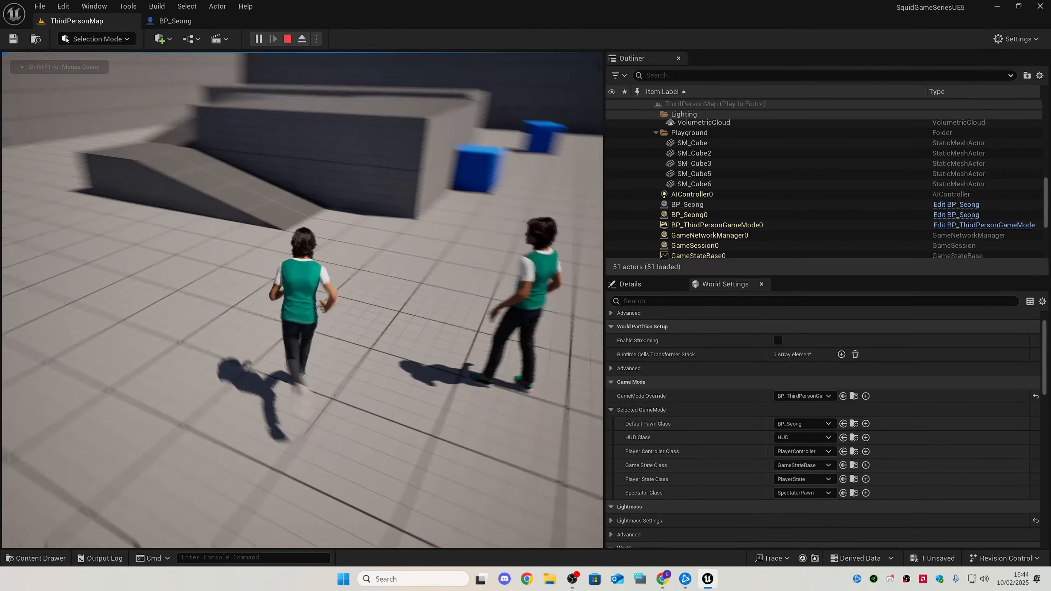
{"action": "key", "text": "w"}
{"action": "key", "text": "space"}
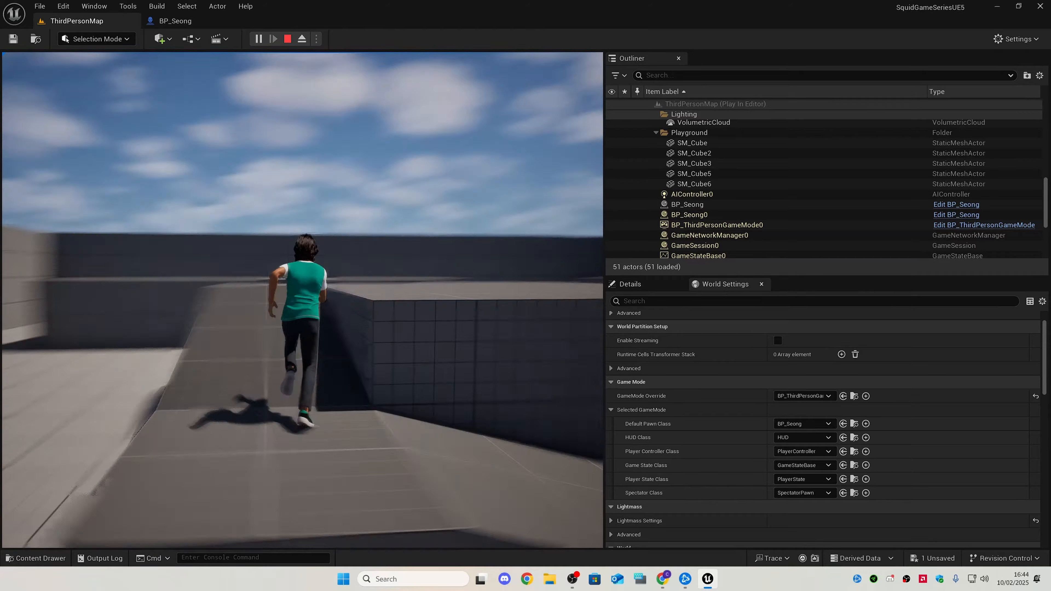
{"action": "key", "text": "w"}
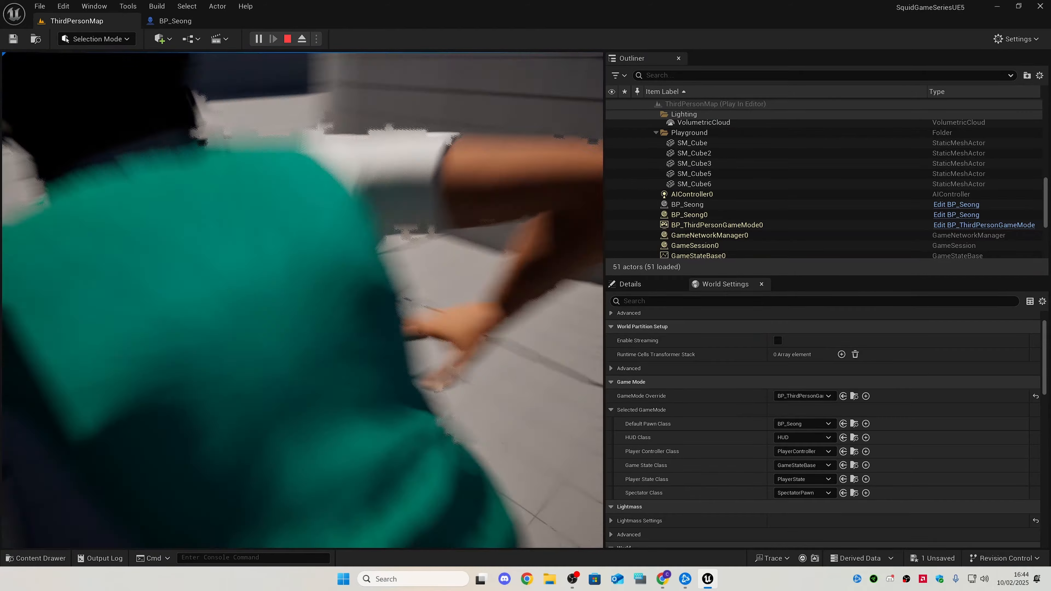
{"action": "key", "text": "w"}
{"action": "key", "text": "space"}
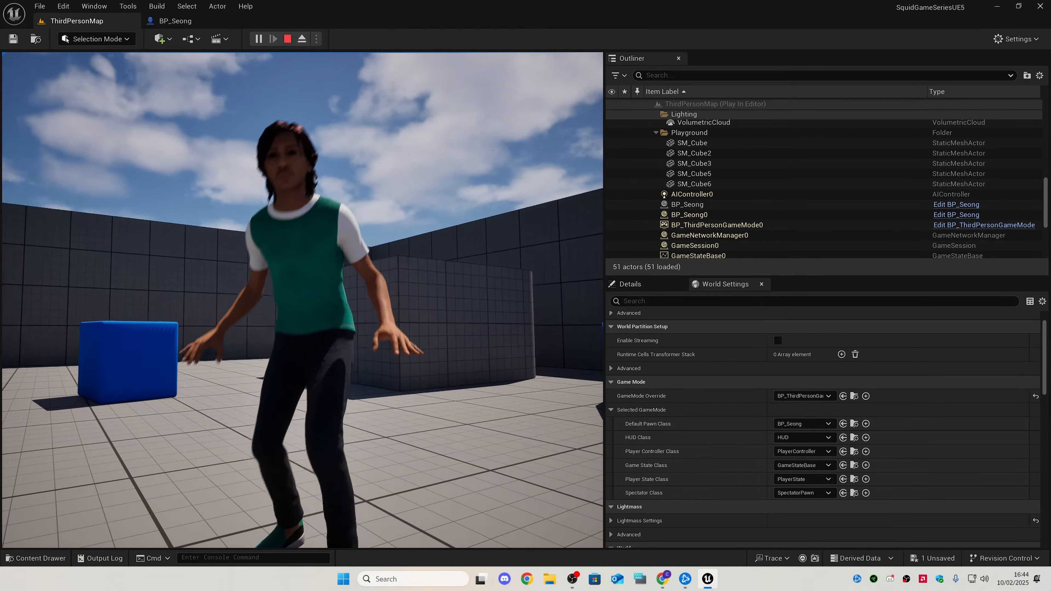
{"action": "key", "text": "w"}
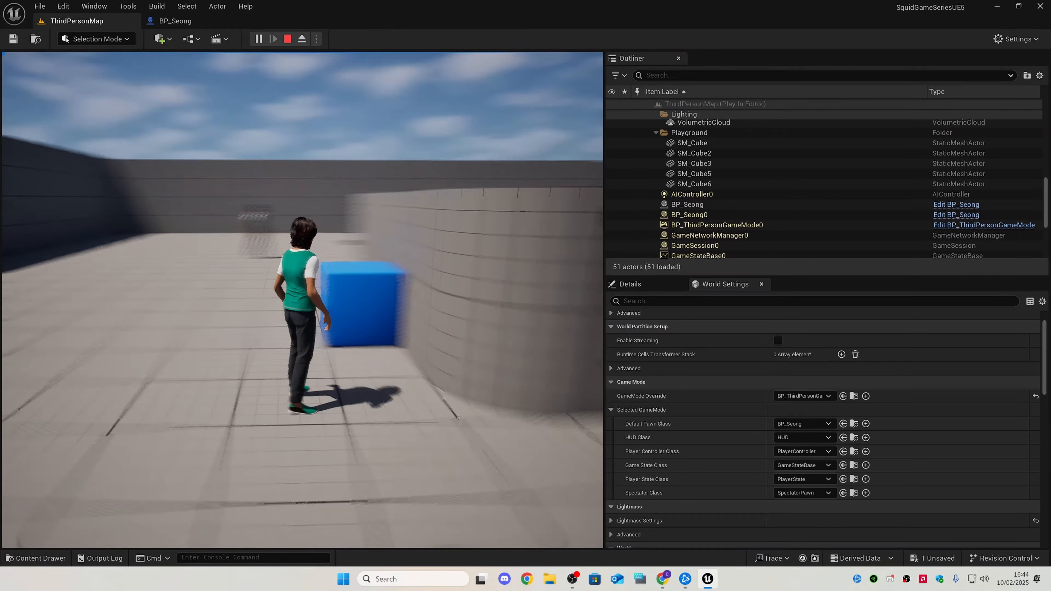
{"action": "key", "text": "Escape"}
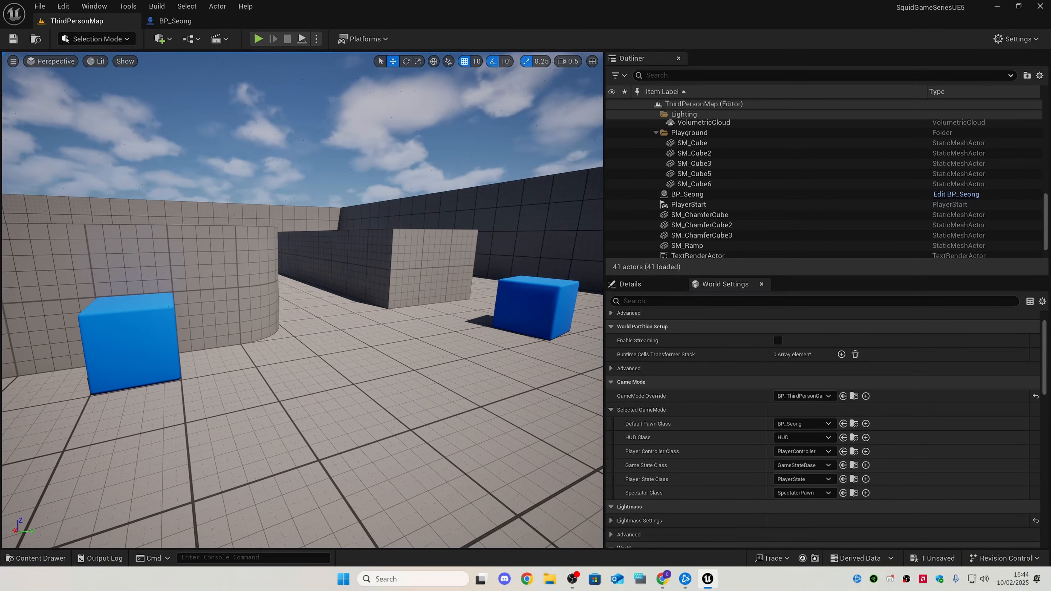